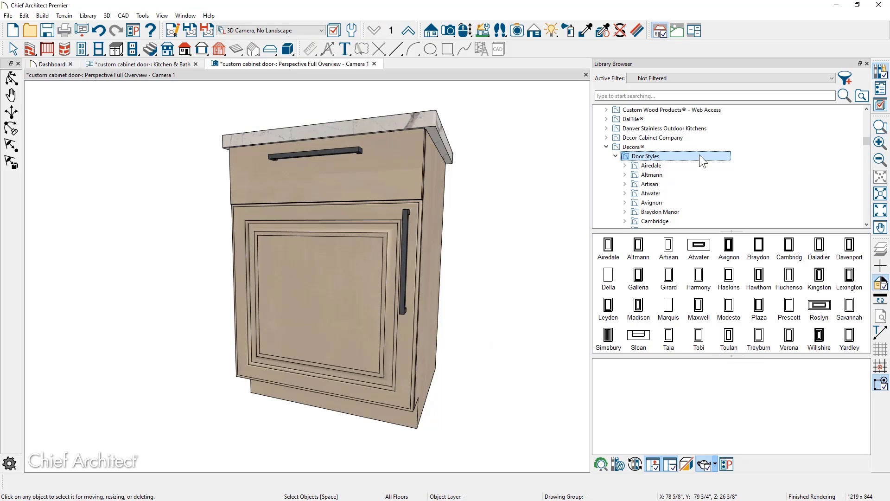
- Apply the Airedale Door style from the Decora library to the base cabinet's door
{"action": "double_click", "coordinate": [612, 244]}
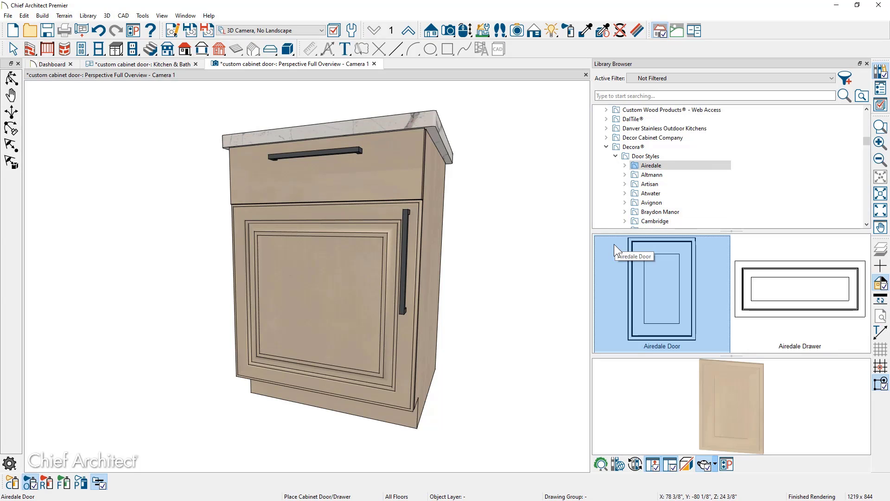
{"action": "left_click", "coordinate": [631, 243]}
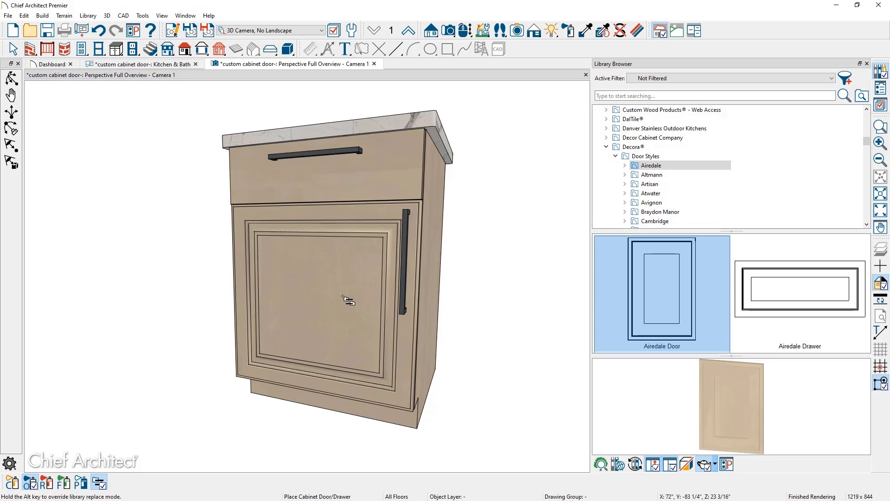
{"action": "left_click", "coordinate": [343, 298]}
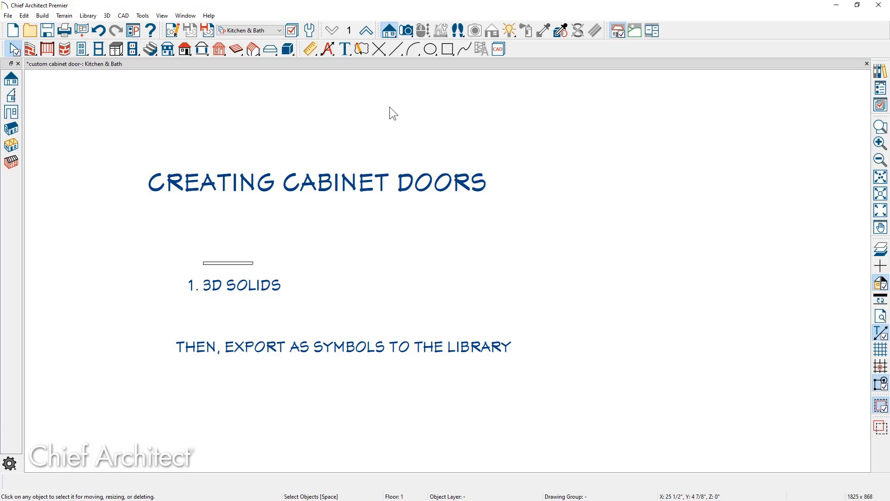
- Create an elevation view facing the sample door and draw a 3D solid 14" wide by 21" high beside it
{"action": "left_click", "coordinate": [390, 30]}
{"action": "left_click_drag", "start_coordinate": [396, 322], "coordinate": [397, 228]}
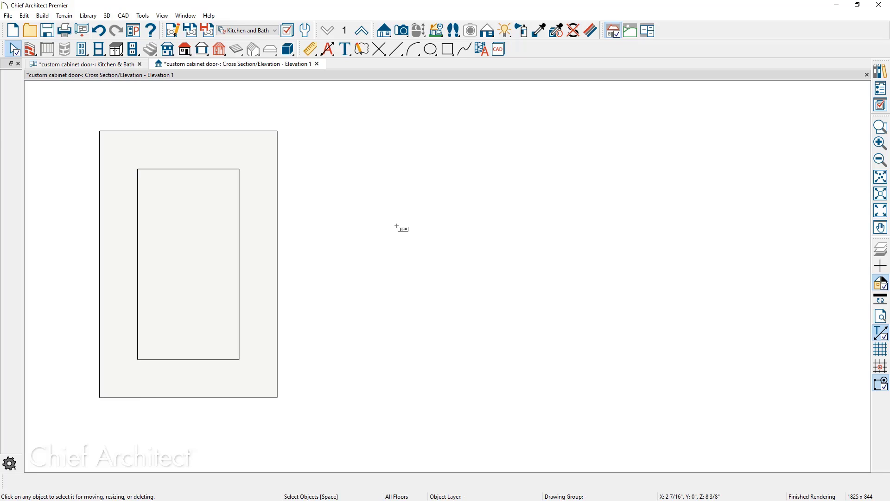
{"action": "left_click", "coordinate": [289, 49]}
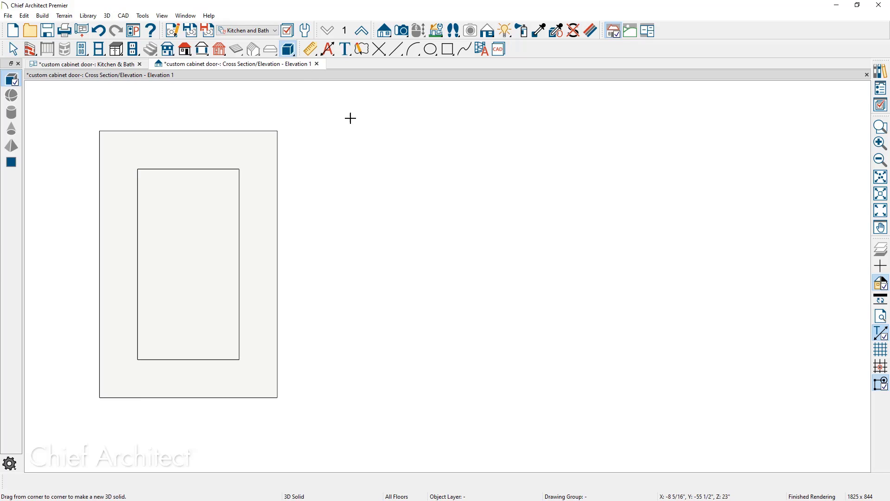
{"action": "left_click_drag", "start_coordinate": [365, 129], "coordinate": [553, 406]}
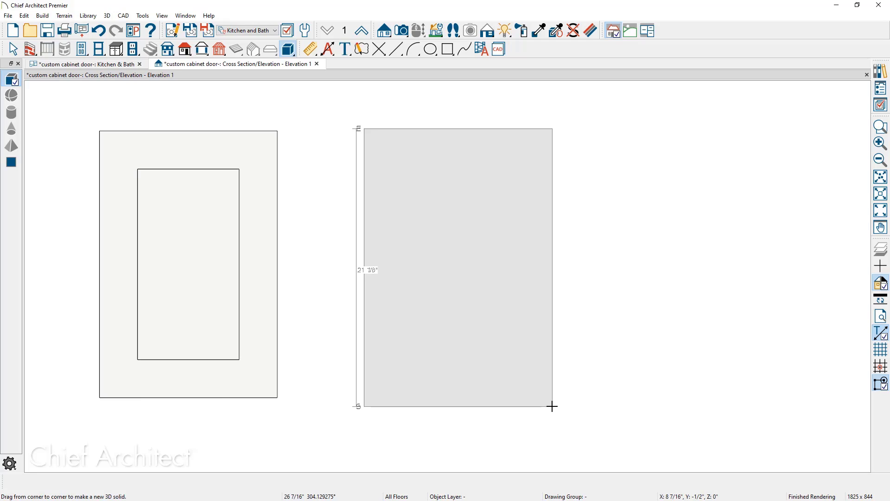
{"action": "key", "text": "Tab"}
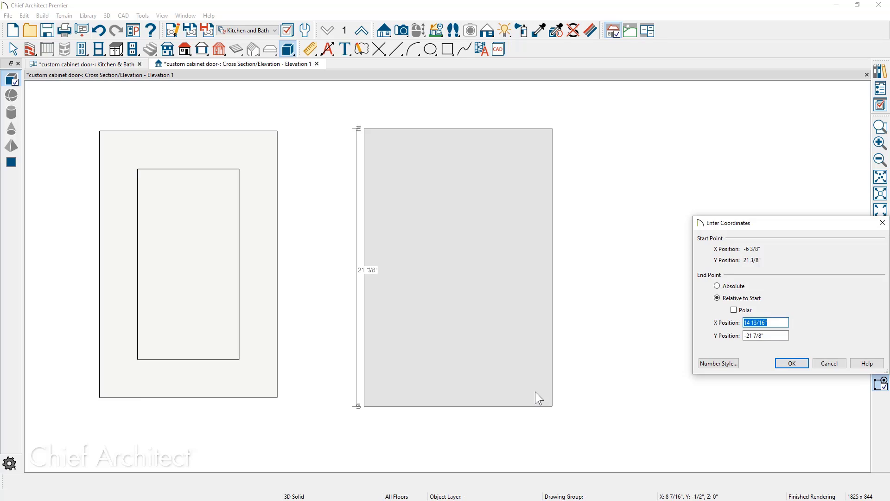
{"action": "type", "text": "14"}
{"action": "key", "text": "Tab"}
{"action": "key", "text": "End"}
{"action": "key", "text": "BackSpace"}
{"action": "key", "text": "BackSpace"}
{"action": "key", "text": "BackSpace"}
{"action": "key", "text": "BackSpace"}
{"action": "key", "text": "BackSpace"}
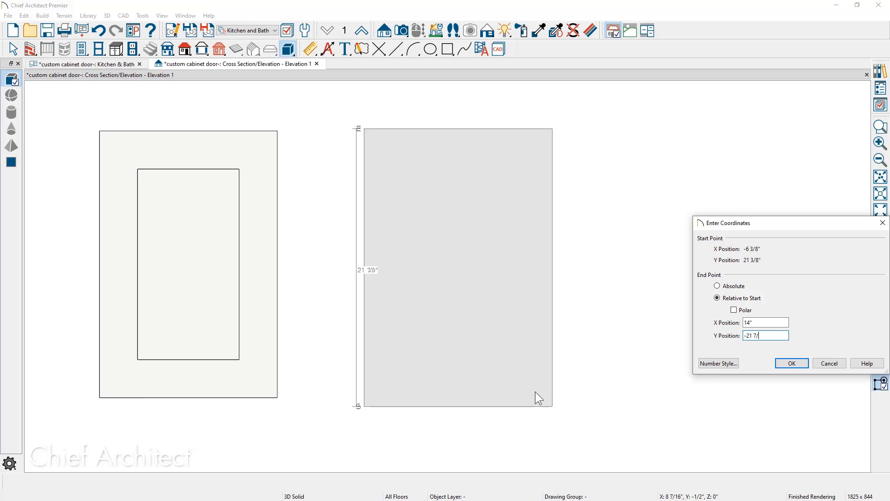
{"action": "key", "text": "Return"}
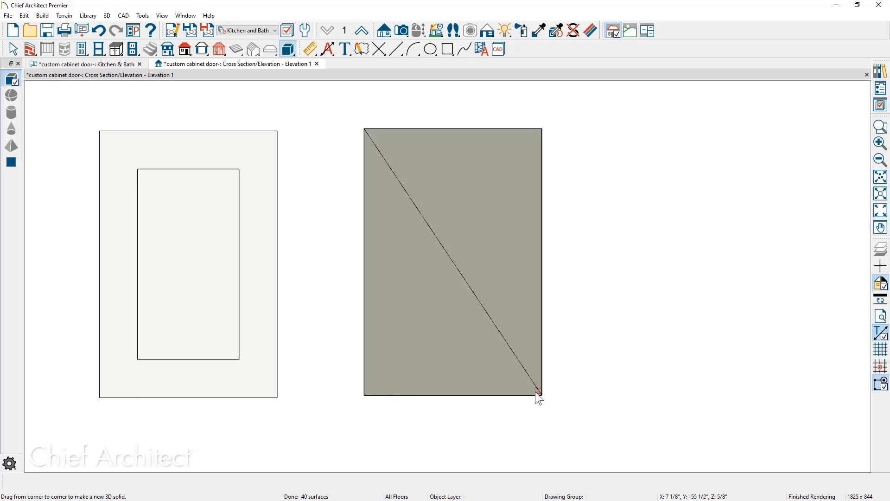
- In the floor plan, move the new solid beside the sample door and reduce its depth to about 5 11/16"
{"action": "left_click", "coordinate": [115, 66]}
{"action": "key", "text": "space"}
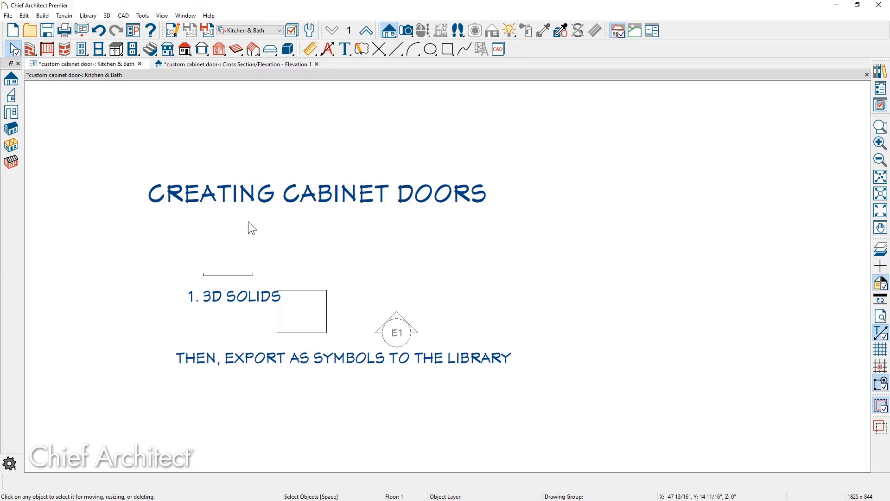
{"action": "left_click", "coordinate": [304, 309]}
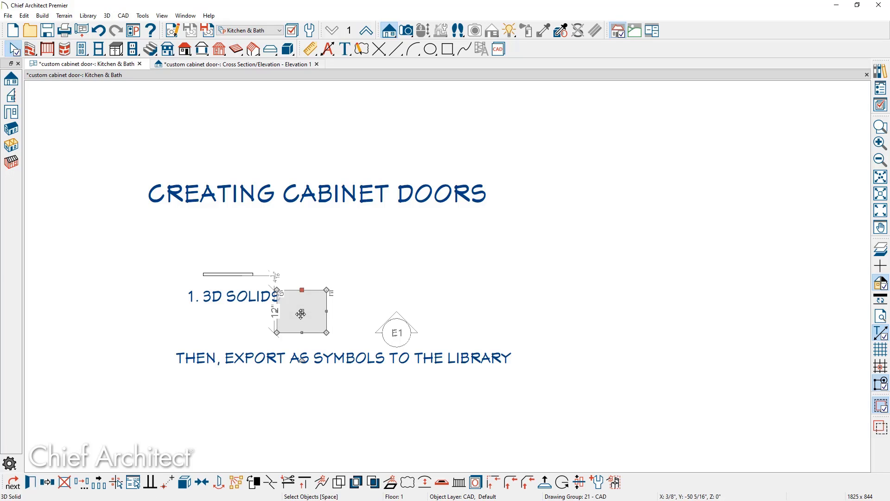
{"action": "left_click_drag", "start_coordinate": [302, 311], "coordinate": [335, 258]}
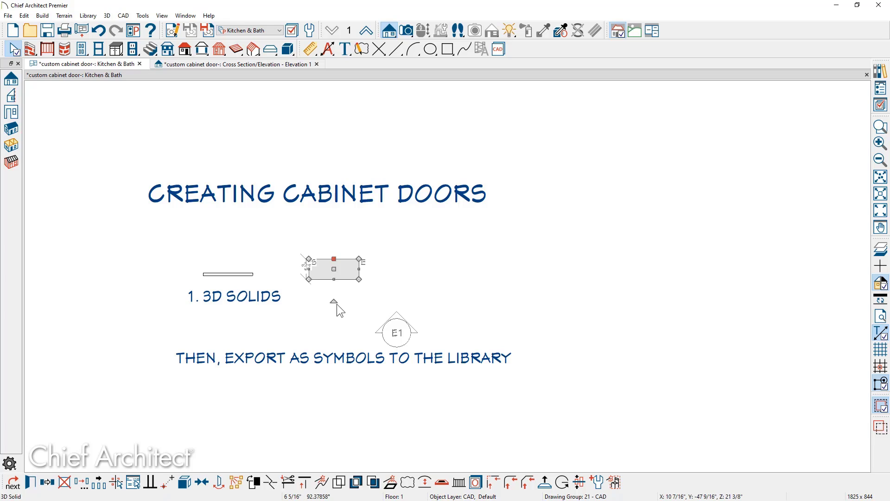
- Set the new solid's depth to 3/4"
{"action": "double_click", "coordinate": [344, 274]}
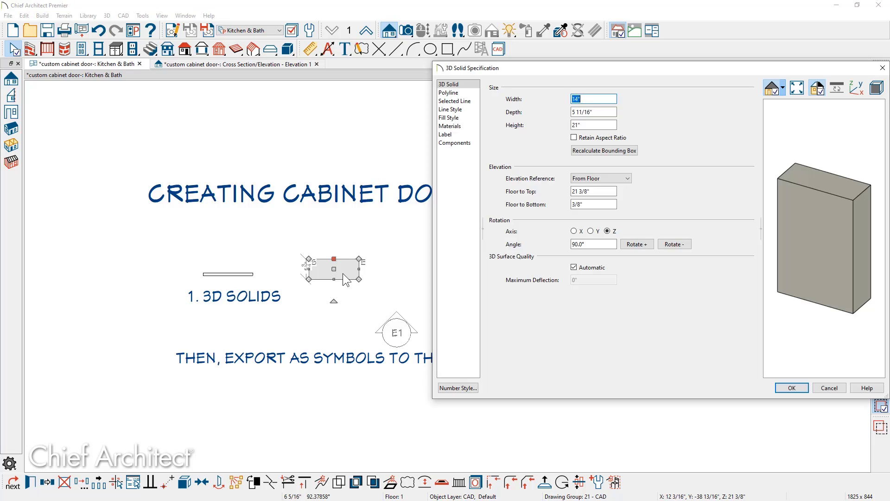
{"action": "key", "text": "Tab"}
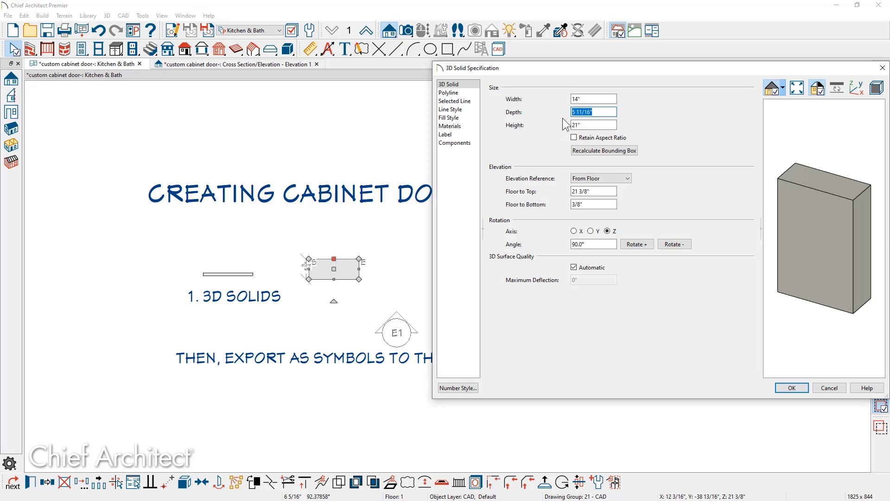
{"action": "type", "text": "3/4"}
{"action": "key", "text": "Tab"}
{"action": "left_click", "coordinate": [802, 388]}
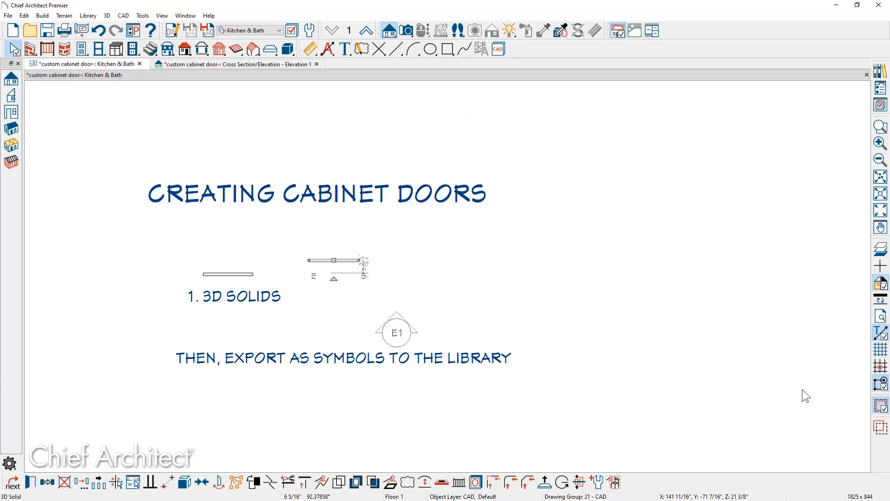
- In the elevation view, copy the 14" wide solid and paste the copy in the same position
{"action": "left_click", "coordinate": [287, 68]}
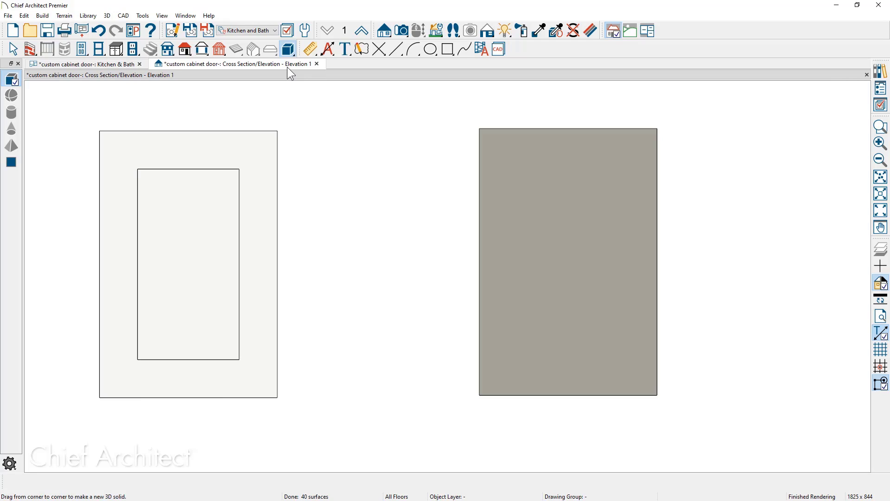
{"action": "key", "text": "space"}
{"action": "left_click", "coordinate": [495, 252]}
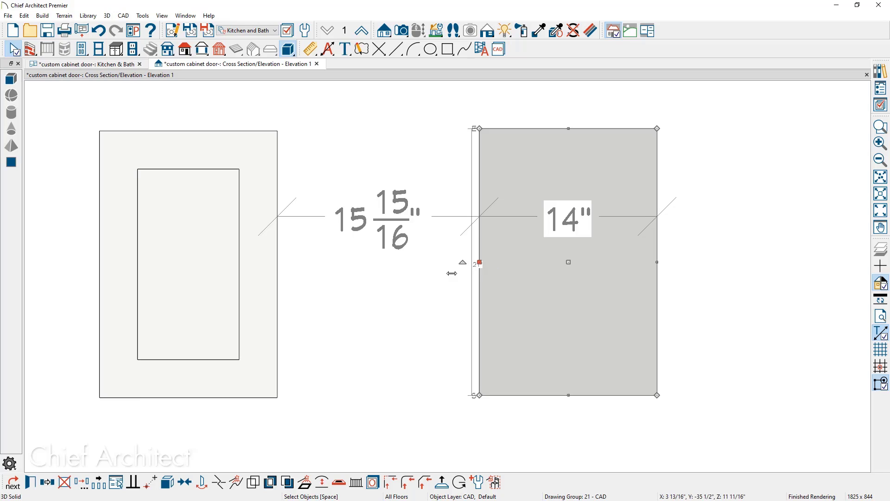
{"action": "left_click", "coordinate": [45, 480]}
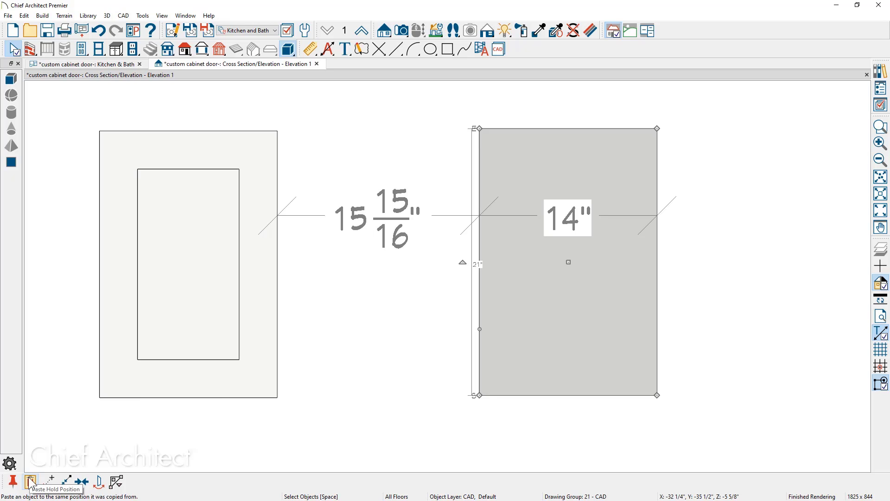
{"action": "left_click", "coordinate": [31, 483]}
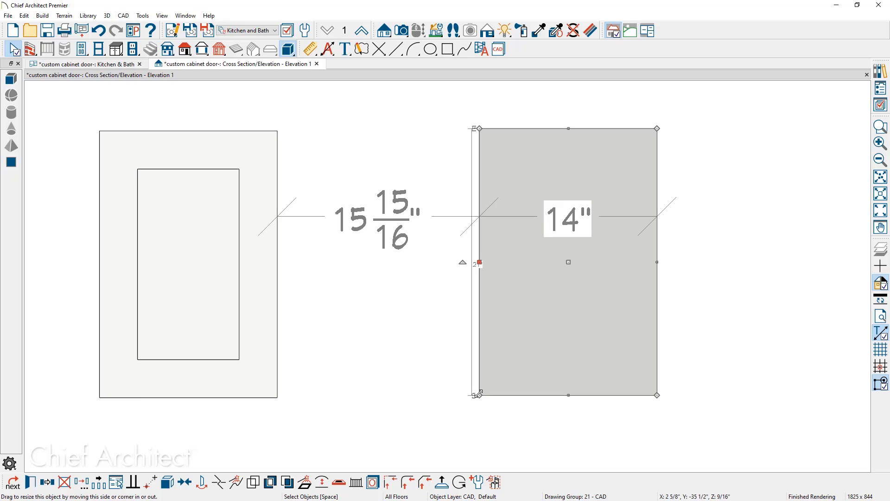
- Resize the copied solid by moving its lower-left corner inward 3" in X and 3" in Y, and delete that copy
{"action": "left_click_drag", "start_coordinate": [479, 395], "coordinate": [507, 363]}
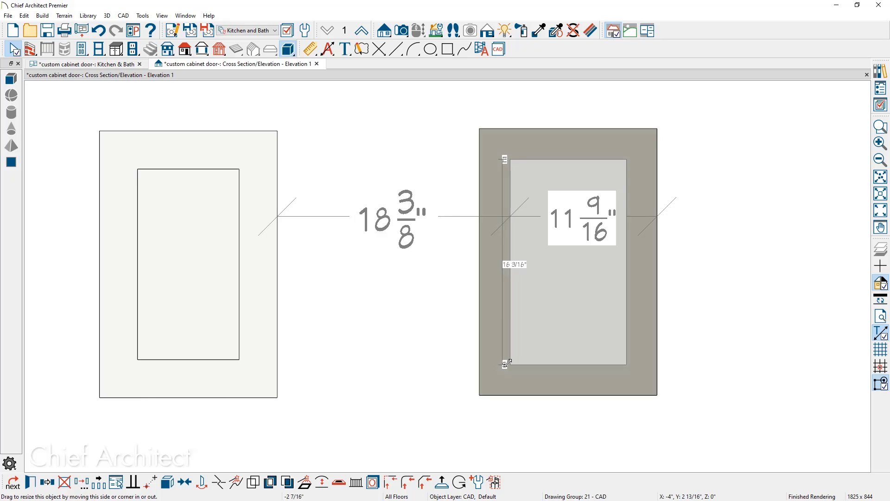
{"action": "key", "text": "Tab"}
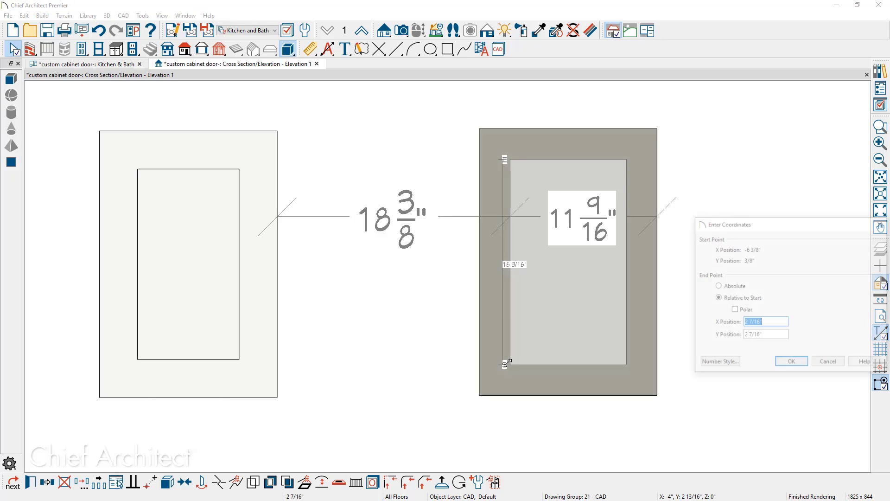
{"action": "type", "text": "3"}
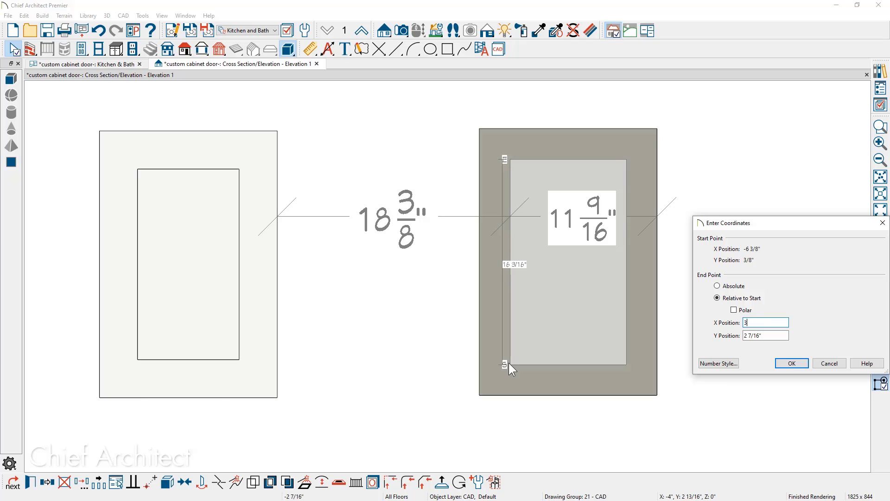
{"action": "key", "text": "Tab"}
{"action": "type", "text": "3"}
{"action": "left_click", "coordinate": [791, 362]}
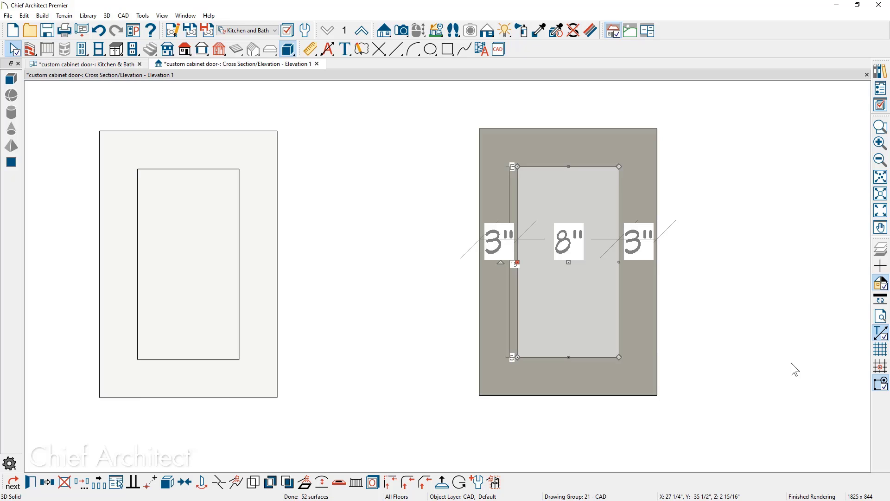
{"action": "key", "text": "Delete"}
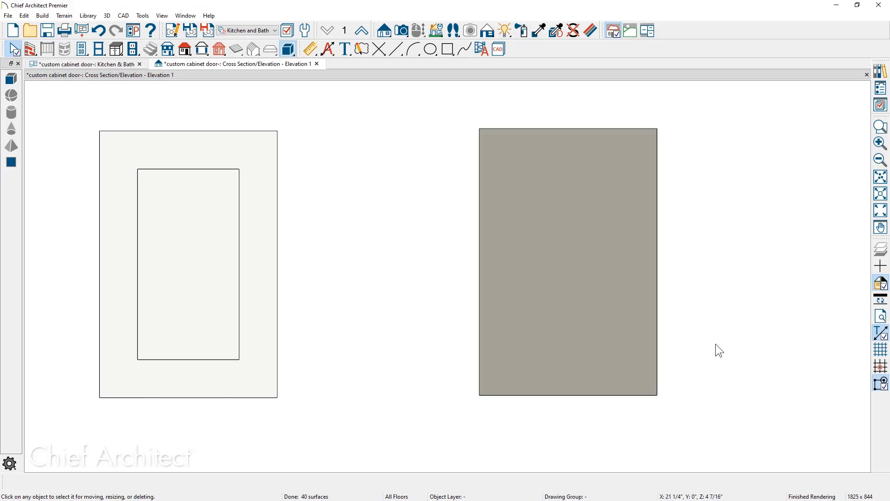
- Set the edit behavior preference to Concentric with a jump of 3"
{"action": "left_click", "coordinate": [28, 20]}
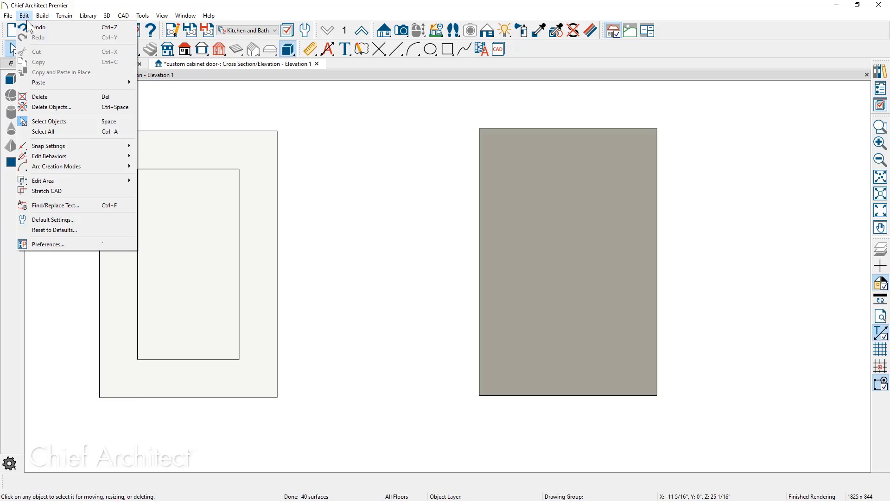
{"action": "left_click", "coordinate": [48, 246]}
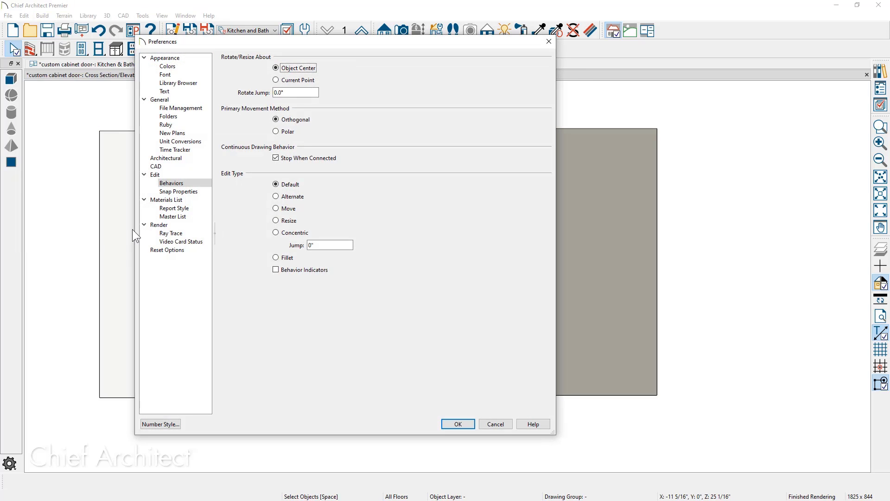
{"action": "double_click", "coordinate": [309, 245]}
{"action": "type", "text": "3"}
{"action": "left_click", "coordinate": [274, 233]}
{"action": "left_click", "coordinate": [467, 424]}
- Paste a copy of the door solid in place and resize it concentrically inward by 3" on all sides
{"action": "left_click", "coordinate": [494, 371]}
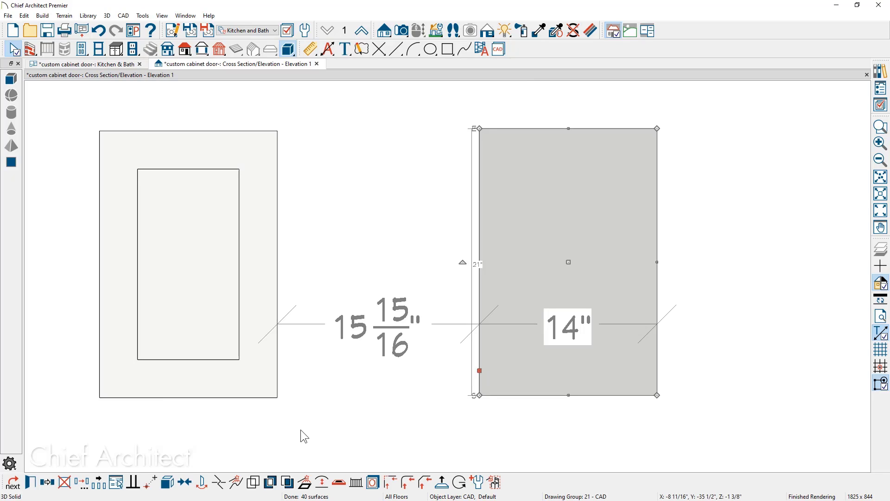
{"action": "left_click", "coordinate": [47, 482]}
{"action": "left_click", "coordinate": [31, 483]}
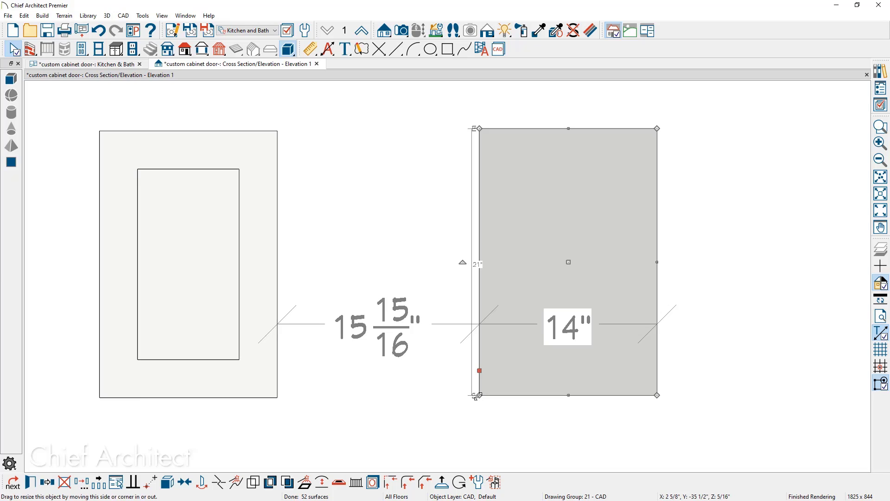
{"action": "left_click_drag", "start_coordinate": [478, 395], "coordinate": [500, 362]}
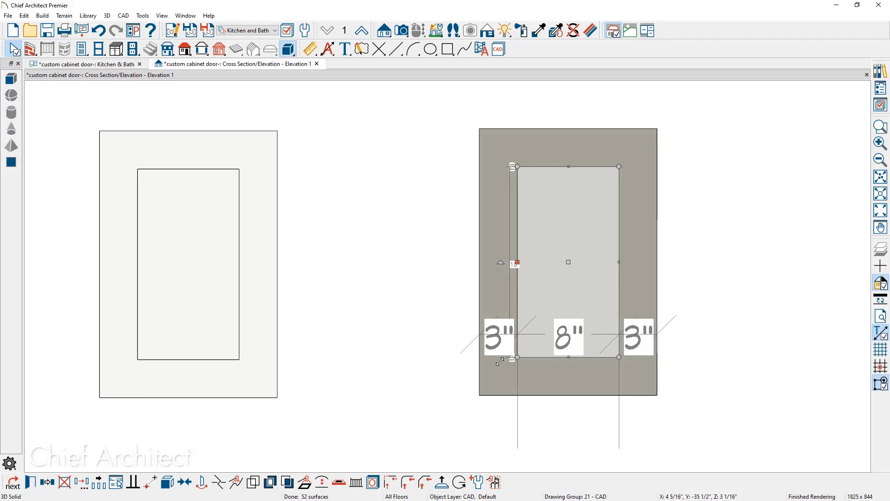
- In the floor plan, move the inner solid 3/8" toward the front of the door and turn off temporary dimensions
{"action": "left_click", "coordinate": [118, 65]}
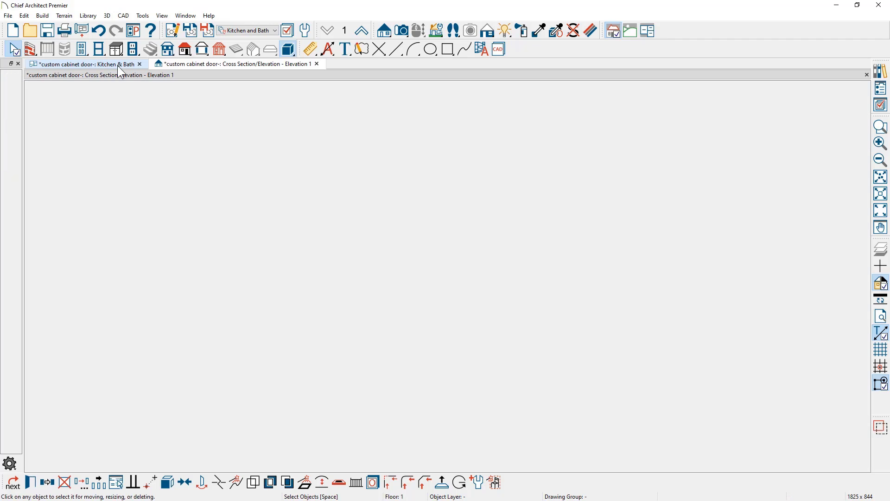
{"action": "scroll", "coordinate": [320, 262], "scroll_direction": "up", "scroll_amount": 5}
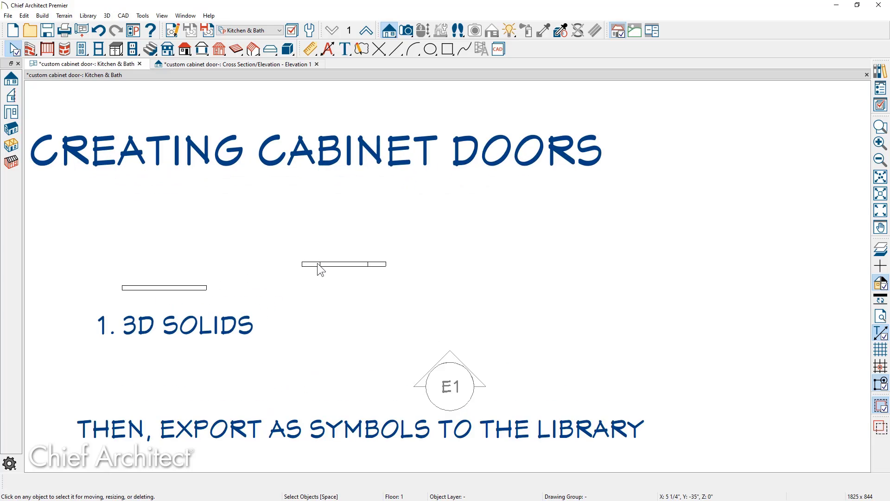
{"action": "scroll", "coordinate": [320, 269], "scroll_direction": "up", "scroll_amount": 3}
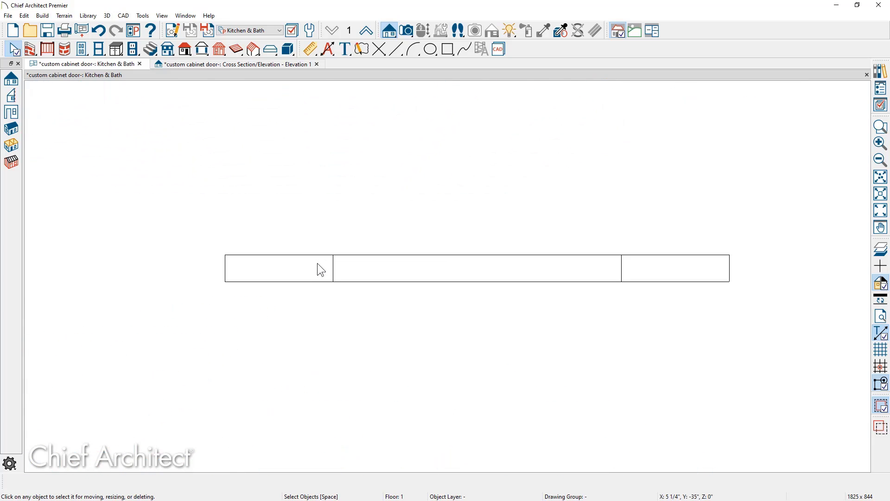
{"action": "left_click", "coordinate": [377, 272]}
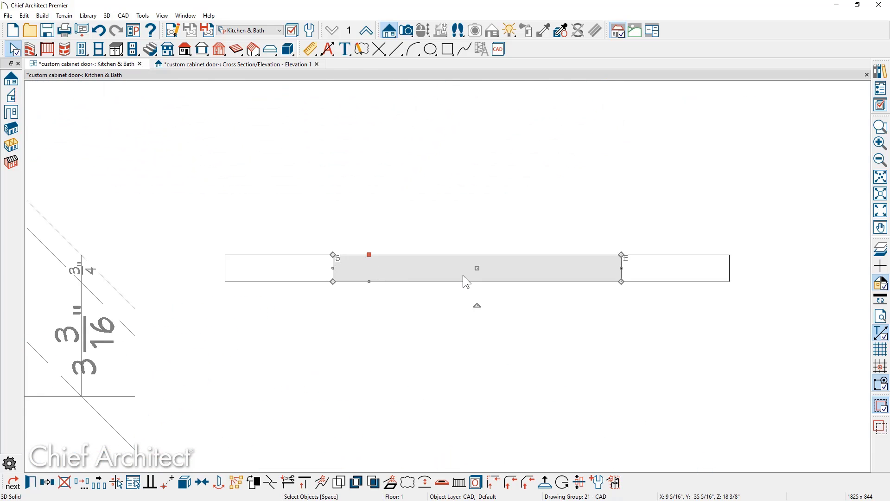
{"action": "left_click_drag", "start_coordinate": [477, 268], "coordinate": [478, 277]}
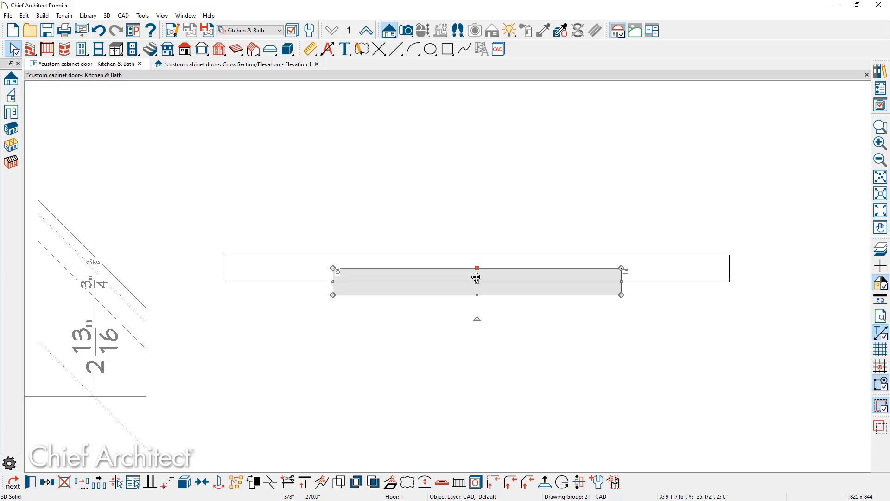
{"action": "key", "text": "t"}
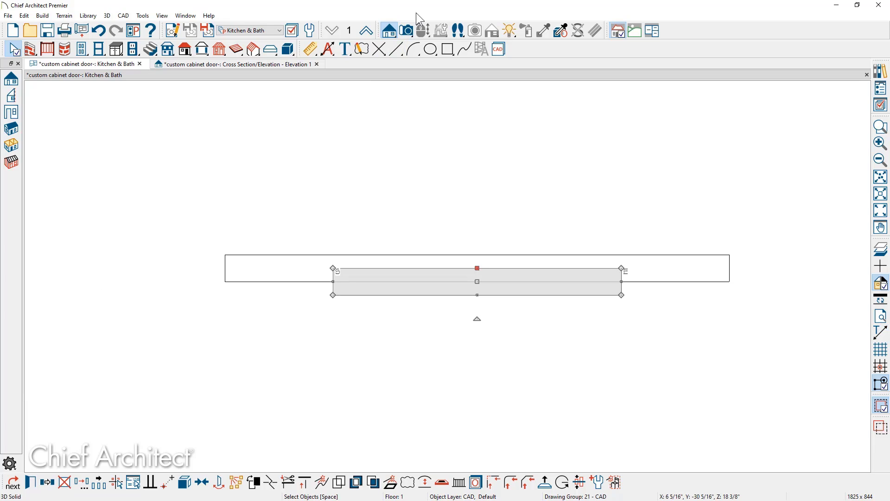
- Create a full camera view looking at the front of the overlapping door solids
{"action": "left_click", "coordinate": [406, 30]}
{"action": "scroll", "coordinate": [357, 147], "scroll_direction": "down", "scroll_amount": 5}
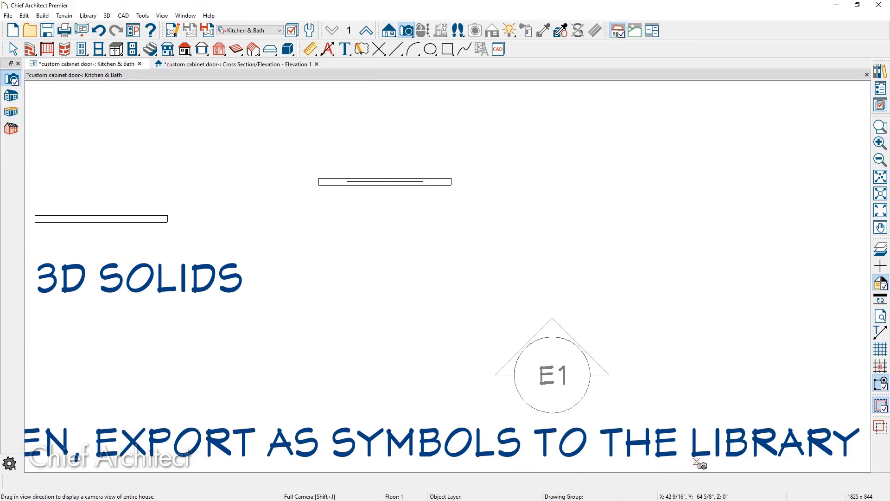
{"action": "left_click_drag", "start_coordinate": [697, 462], "coordinate": [423, 189]}
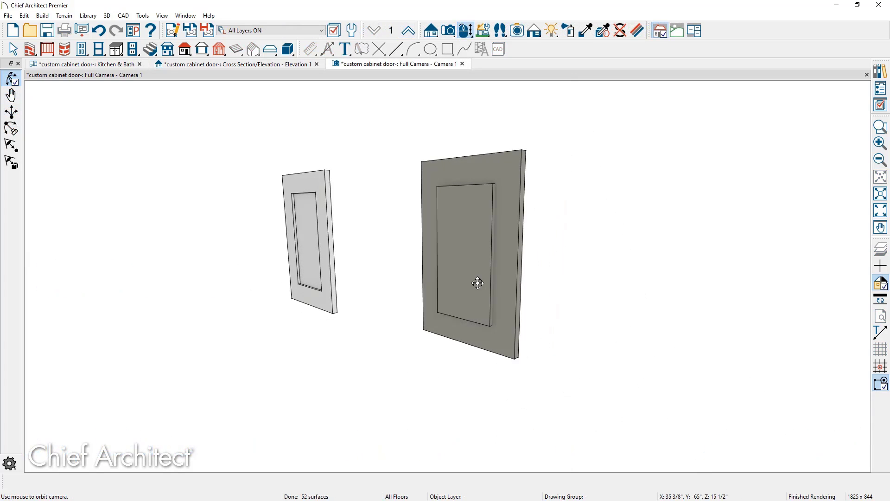
{"action": "scroll", "coordinate": [486, 283], "scroll_direction": "up", "scroll_amount": 3}
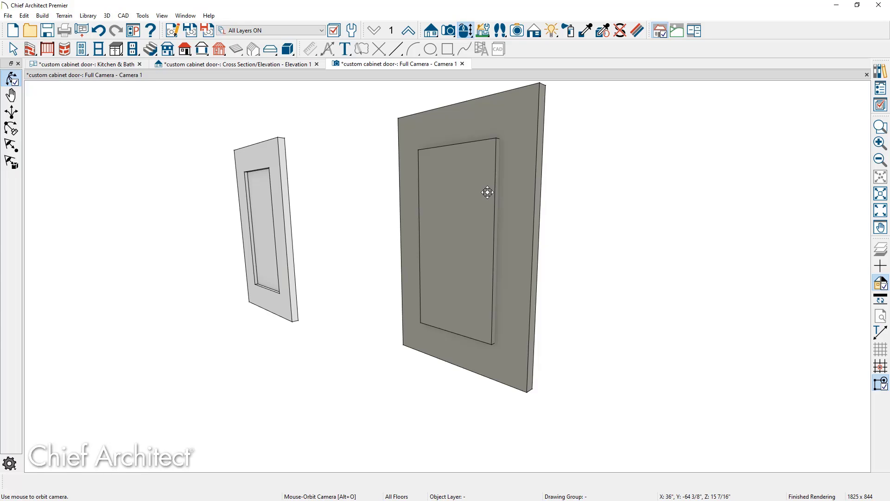
- Subtract the inner solid from the large door solid without retaining the original objects
{"action": "key", "text": "space"}
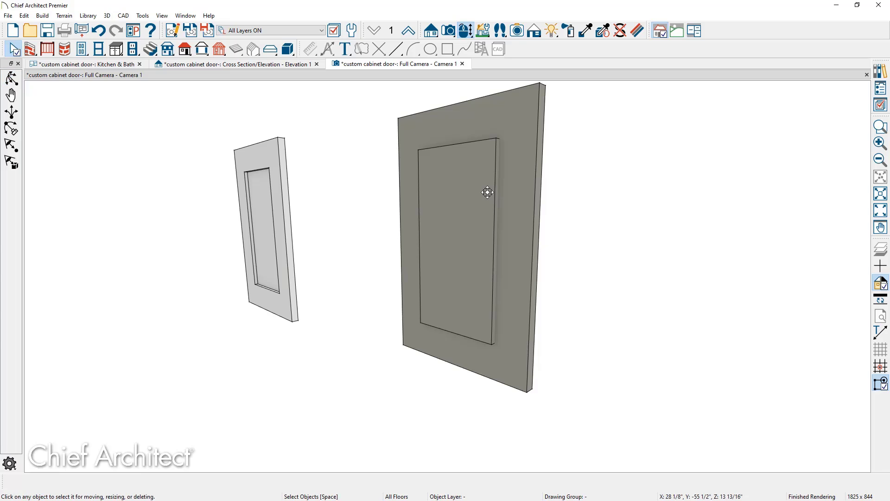
{"action": "left_click", "coordinate": [516, 219]}
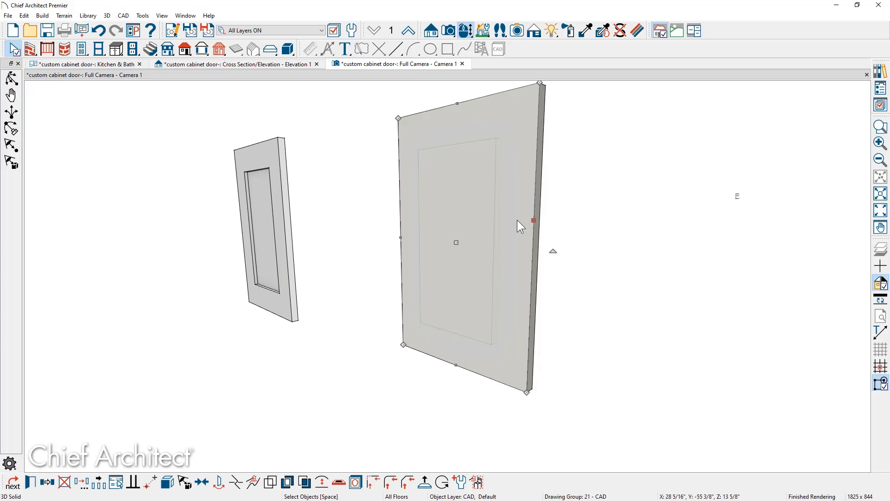
{"action": "left_click", "coordinate": [307, 484]}
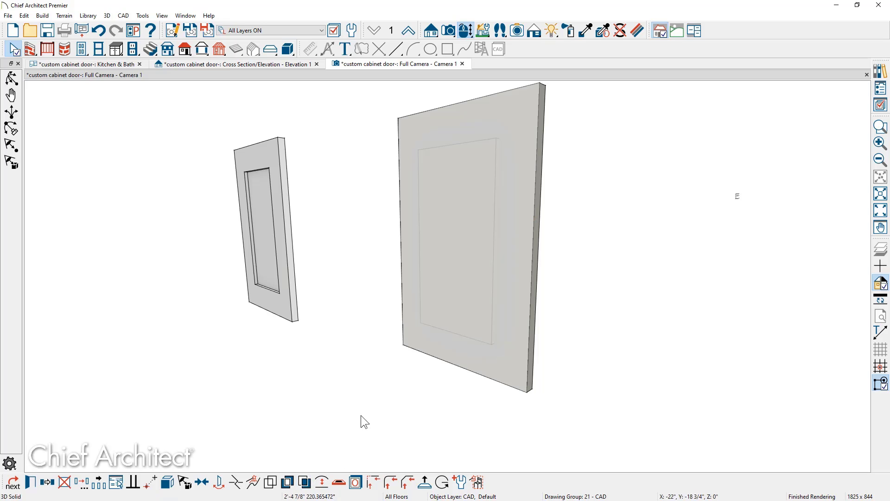
{"action": "left_click", "coordinate": [438, 315]}
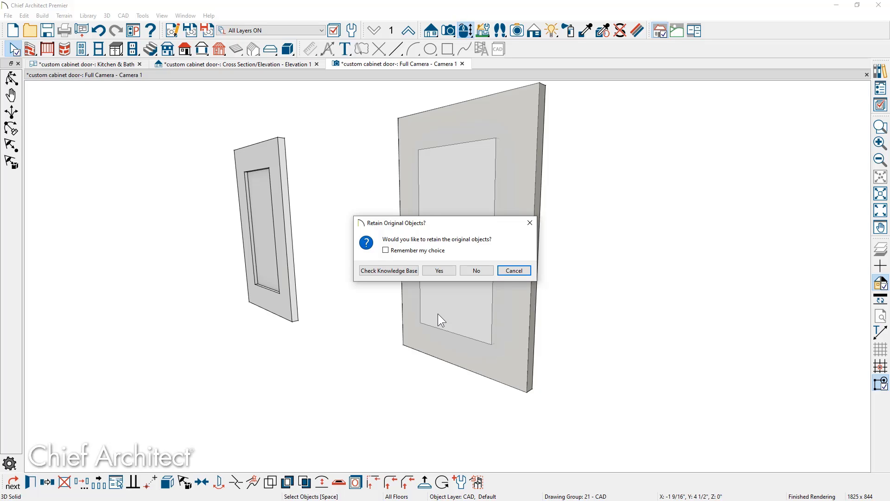
{"action": "left_click", "coordinate": [477, 272]}
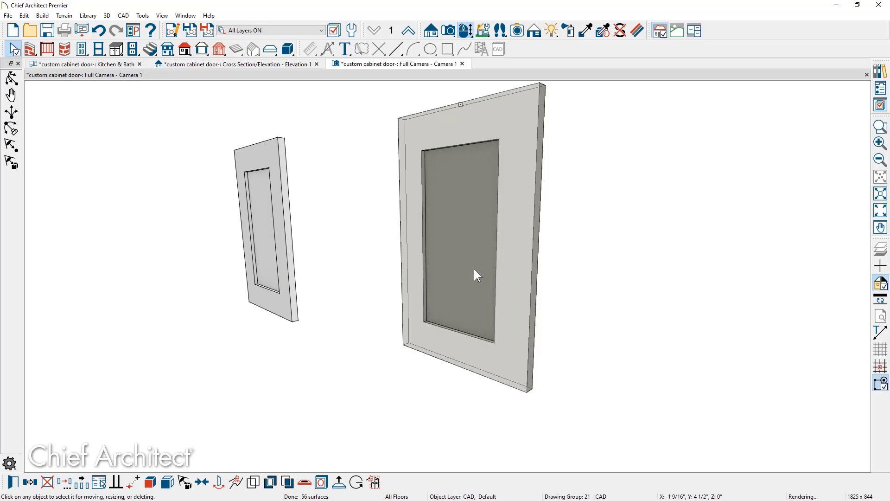
{"action": "key", "text": "Escape"}
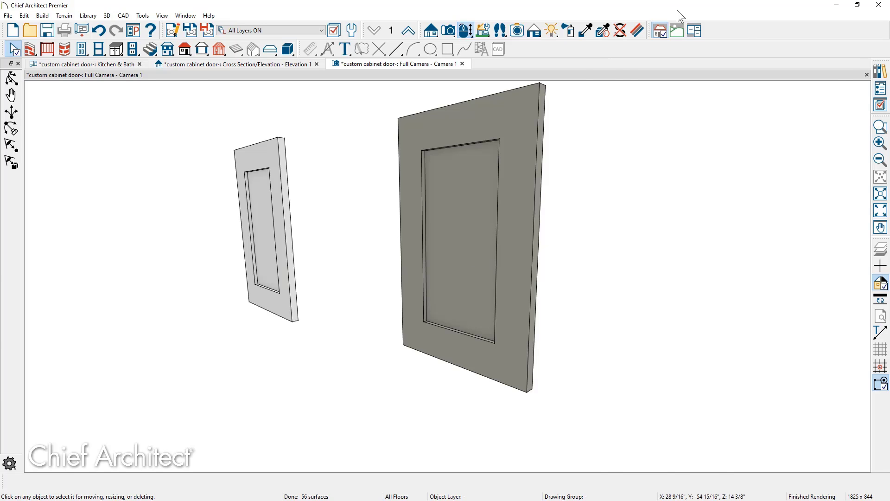
- Search the library for maple and paint the recessed door with a light Maple material
{"action": "left_click", "coordinate": [879, 71]}
{"action": "left_click", "coordinate": [386, 216]}
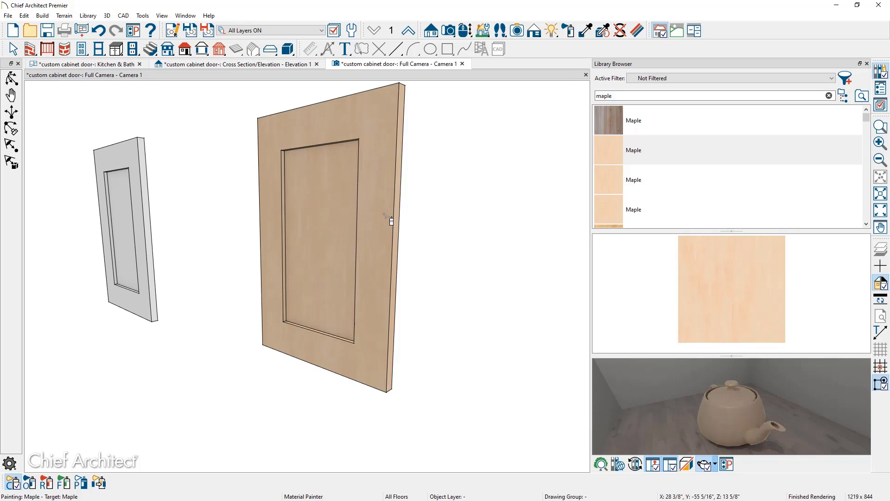
{"action": "key", "text": "space"}
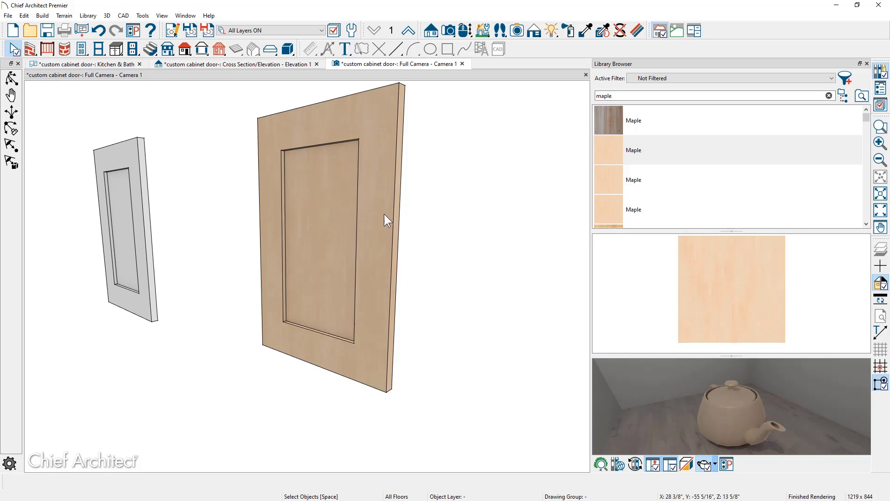
- Start converting the maple door to a symbol, using only the selected object
{"action": "left_click", "coordinate": [385, 214]}
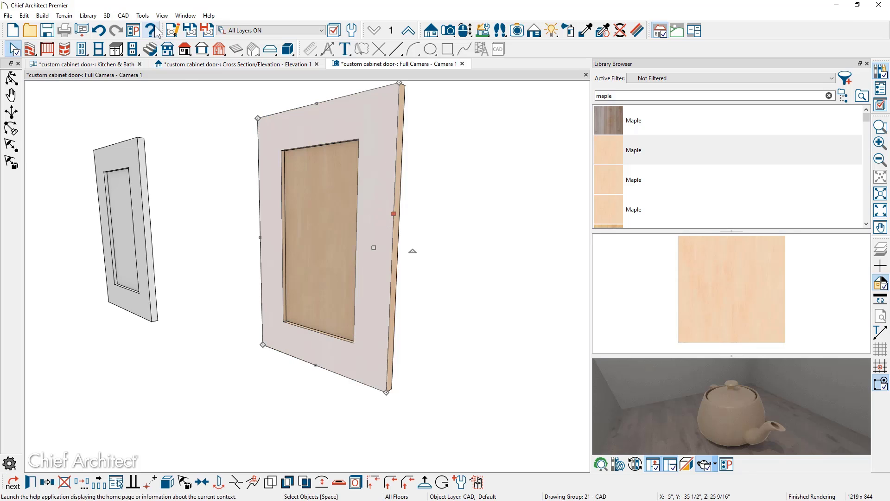
{"action": "left_click", "coordinate": [144, 16]}
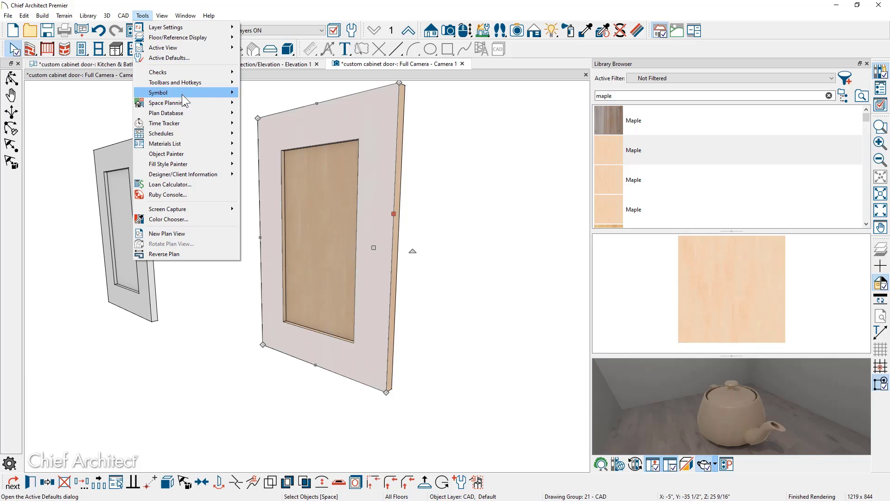
{"action": "mouse_move", "coordinate": [186, 94]}
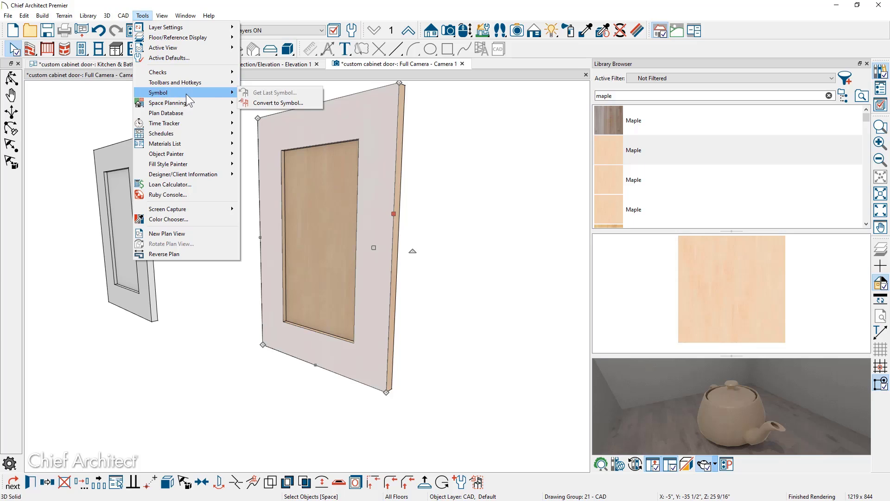
{"action": "left_click", "coordinate": [312, 102]}
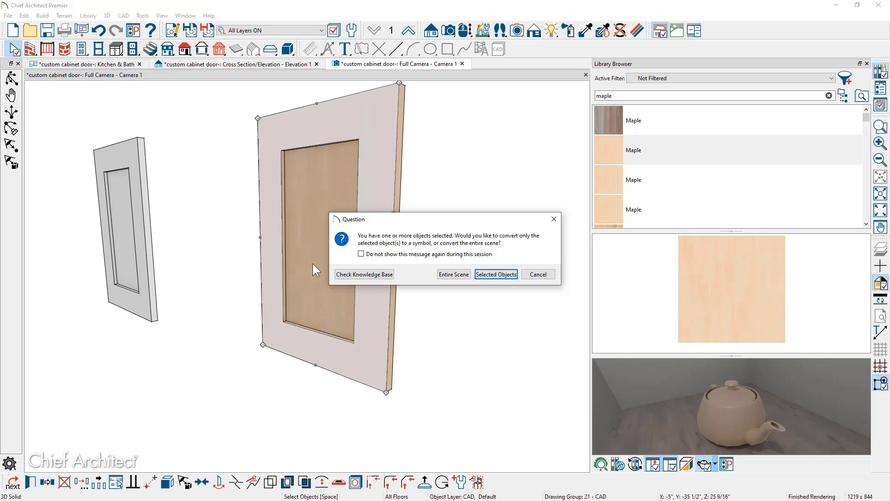
{"action": "left_click", "coordinate": [483, 276]}
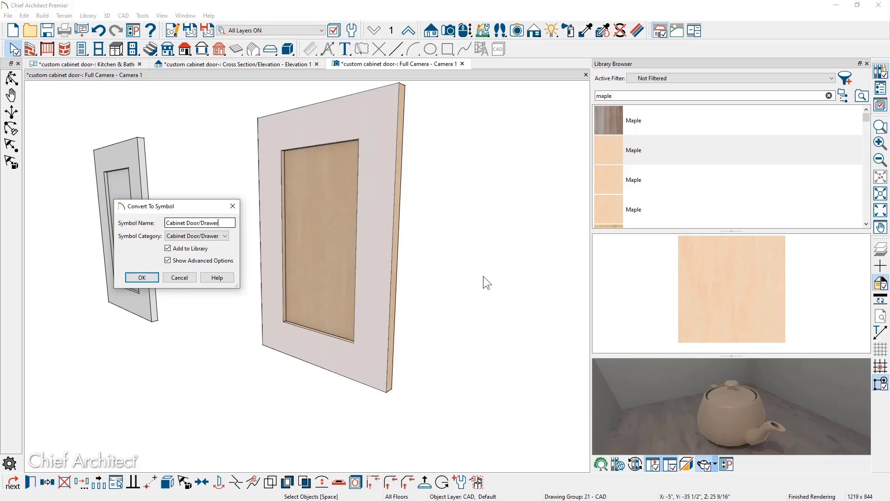
- Name the symbol Custom Cabinet Door - 3D Solid, with category Cabinet Door/Drawer, added to the library with advanced options shown
{"action": "left_click", "coordinate": [167, 223]}
{"action": "type", "text": "Cust"}
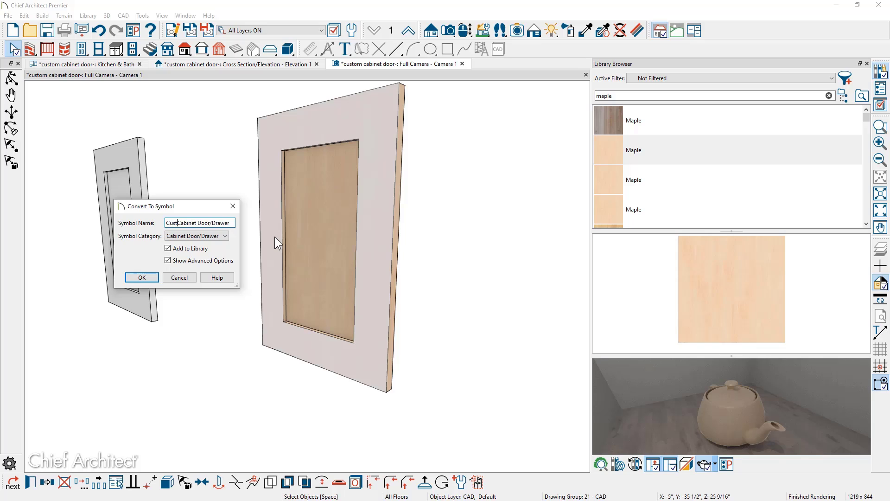
{"action": "type", "text": "om"}
{"action": "key", "text": "Delete"}
{"action": "key", "text": "Delete"}
{"action": "key", "text": "Delete"}
{"action": "key", "text": "Delete"}
{"action": "key", "text": "Delete"}
{"action": "key", "text": "Delete"}
{"action": "key", "text": "Delete"}
{"action": "type", "text": "- 3D Solid"}
{"action": "left_click", "coordinate": [217, 236]}
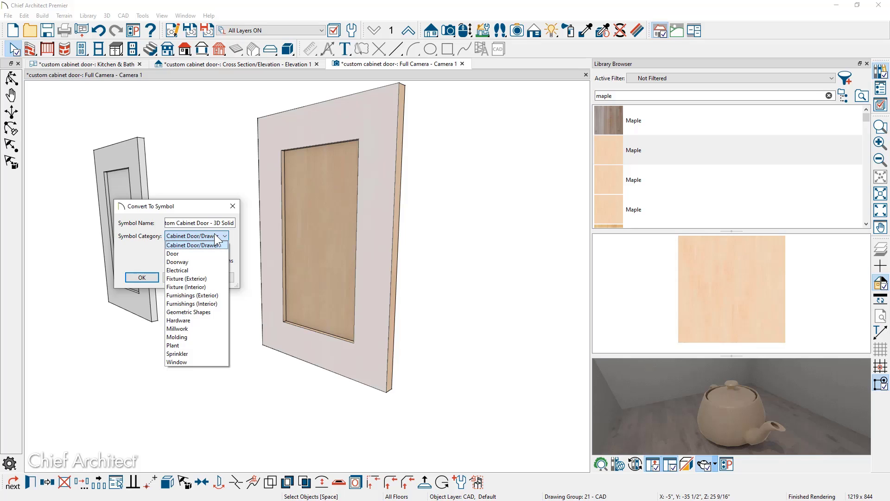
{"action": "left_click", "coordinate": [207, 245]}
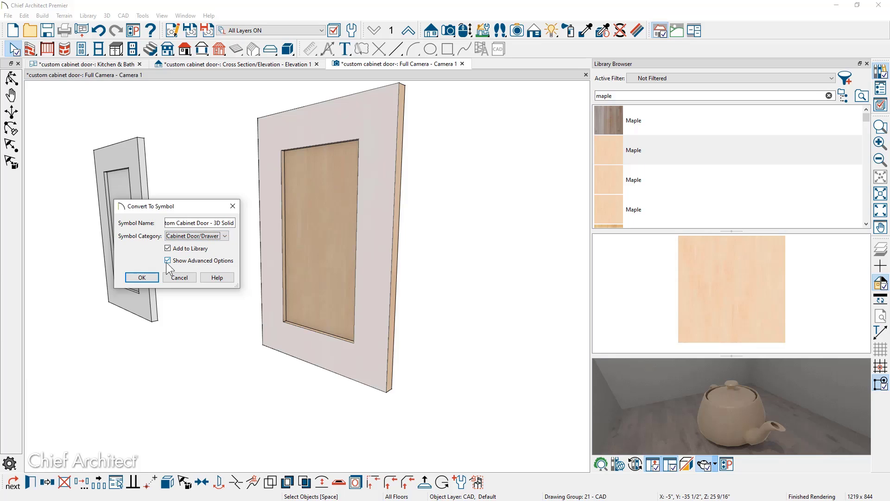
{"action": "left_click", "coordinate": [142, 277]}
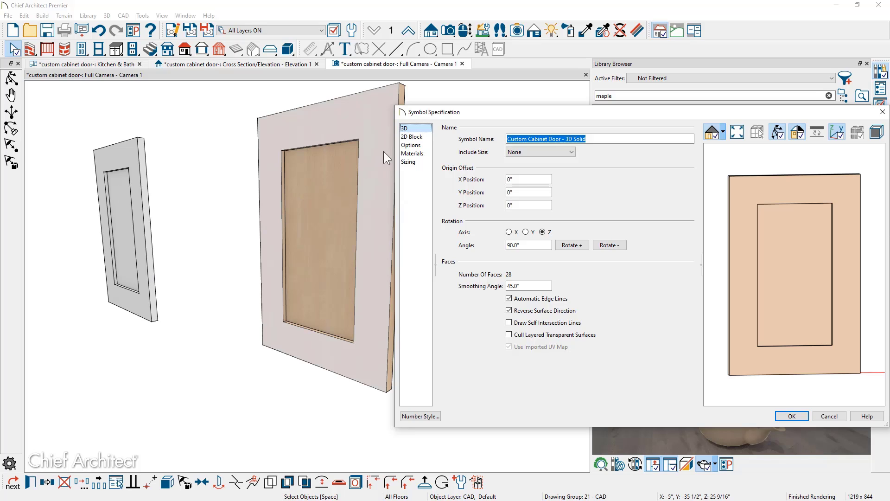
- Review the symbol's drawer-front option, 3D and sizing settings, and accept the specification to add the door to the library
{"action": "left_click", "coordinate": [420, 145]}
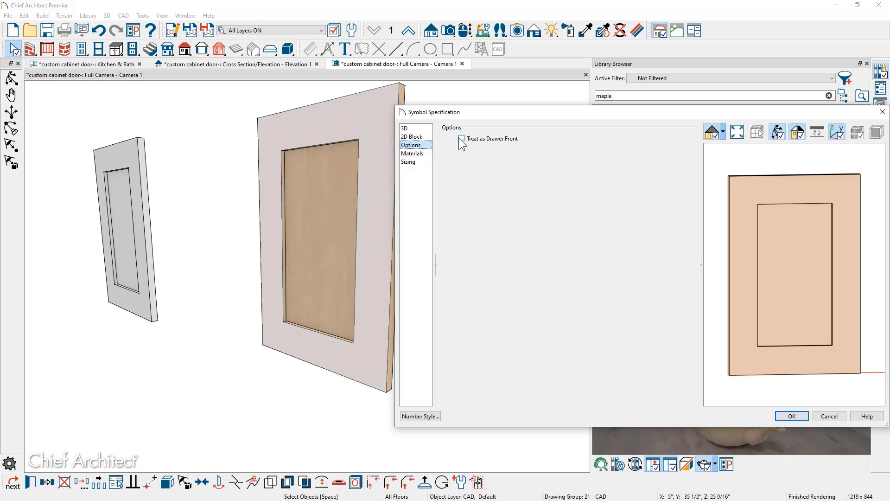
{"action": "left_click", "coordinate": [410, 132]}
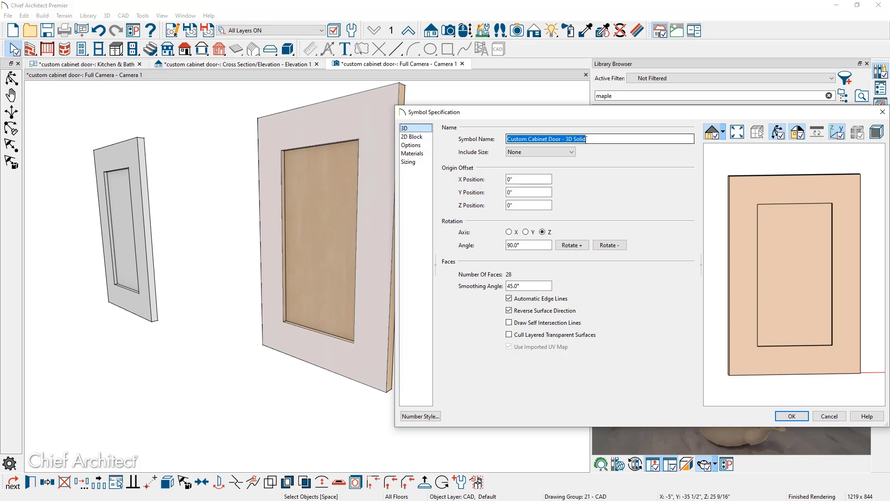
{"action": "left_click", "coordinate": [425, 163]}
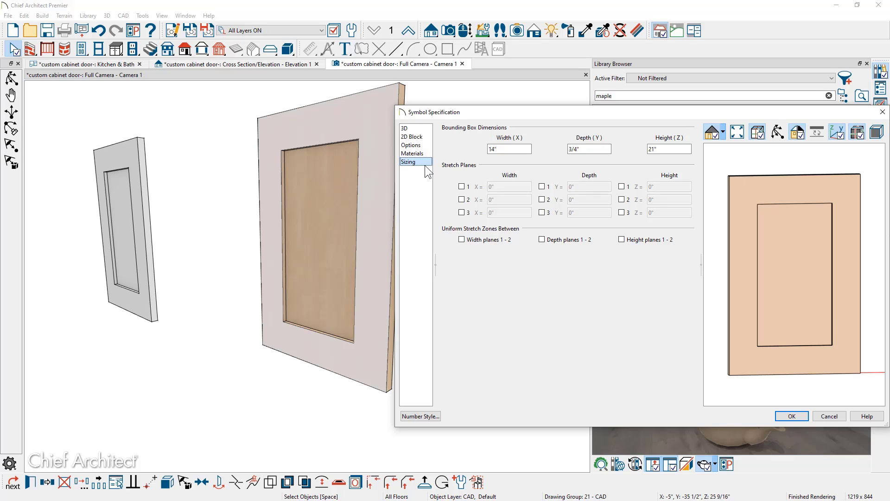
{"action": "left_click", "coordinate": [778, 414]}
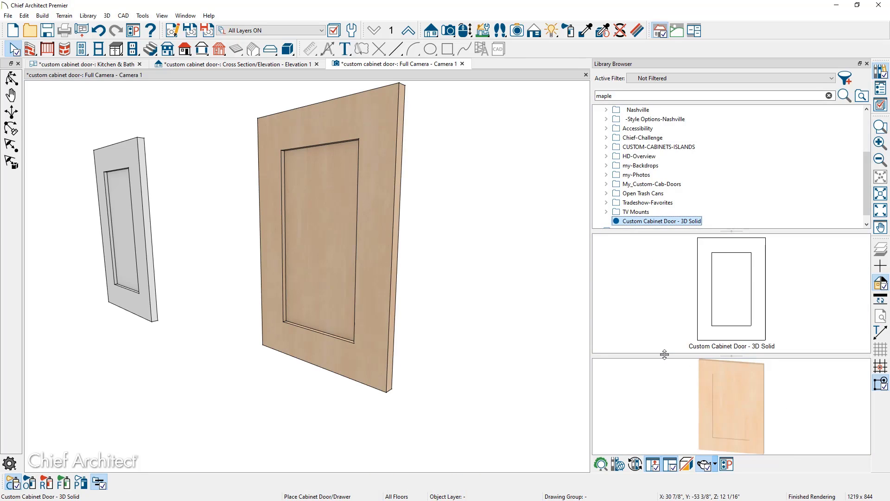
- Place a base cabinet beside the doors in the floor plan and apply Custom Cabinet Door - 3D Solid to its door in the camera view
{"action": "left_click", "coordinate": [110, 65]}
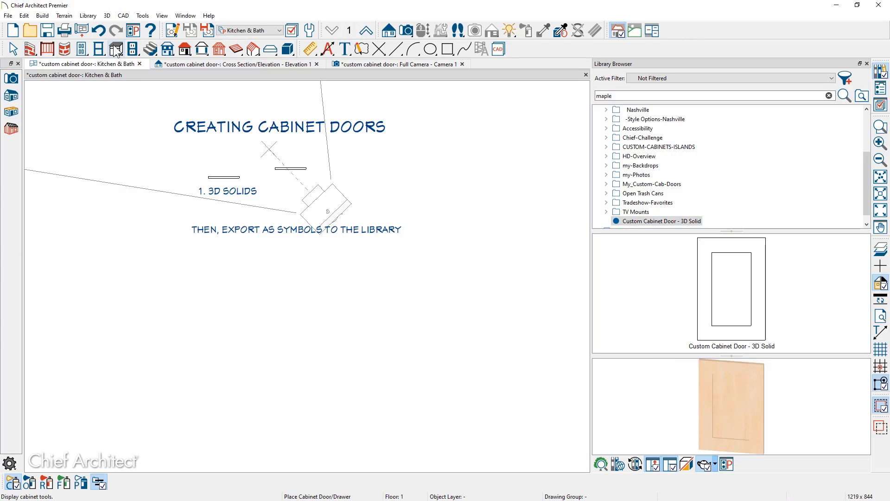
{"action": "left_click", "coordinate": [116, 49]}
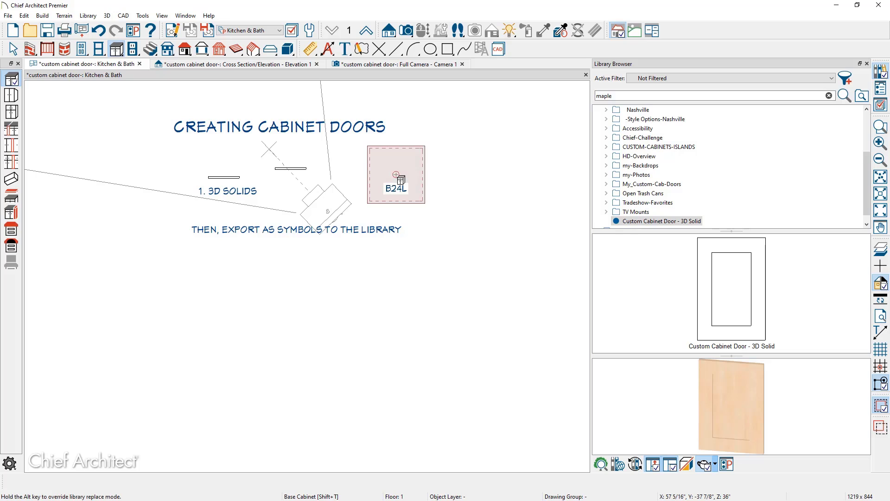
{"action": "left_click", "coordinate": [396, 175]}
{"action": "left_click", "coordinate": [413, 64]}
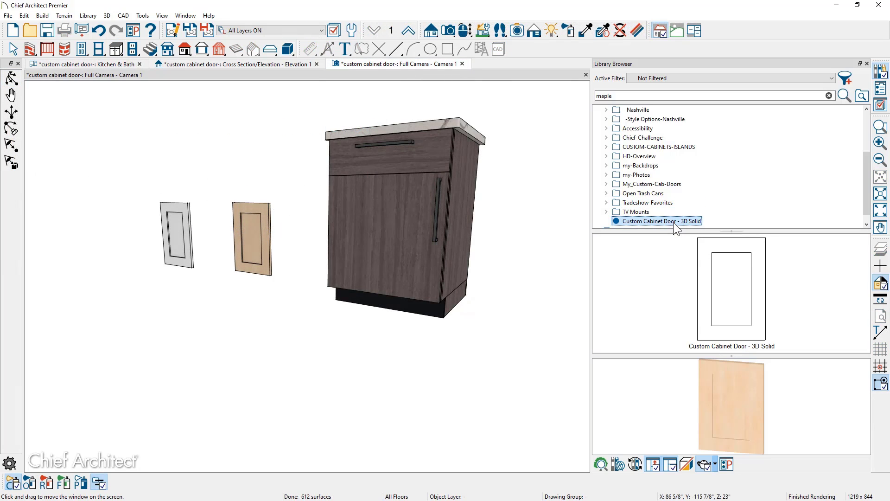
{"action": "left_click_drag", "start_coordinate": [712, 264], "coordinate": [415, 252]}
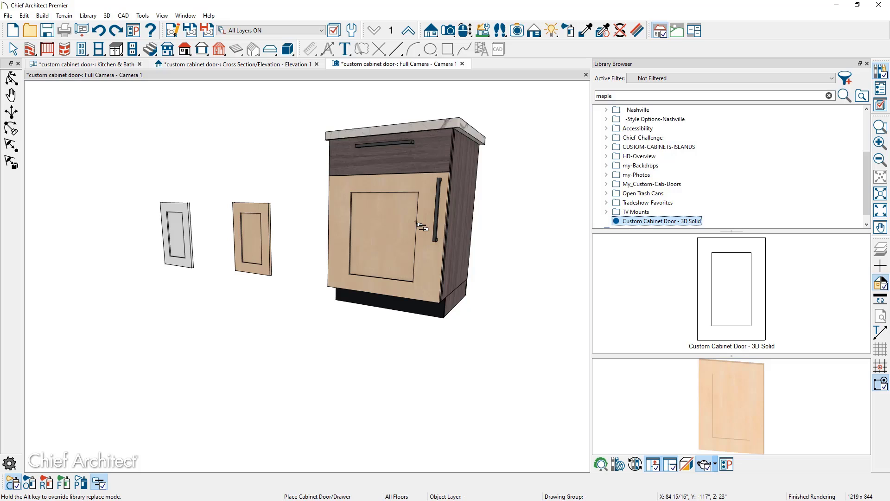
- Open the library door's symbol specification and enable height stretch plane 1 and width stretch plane 1 at X = 0"
{"action": "right_click", "coordinate": [667, 221]}
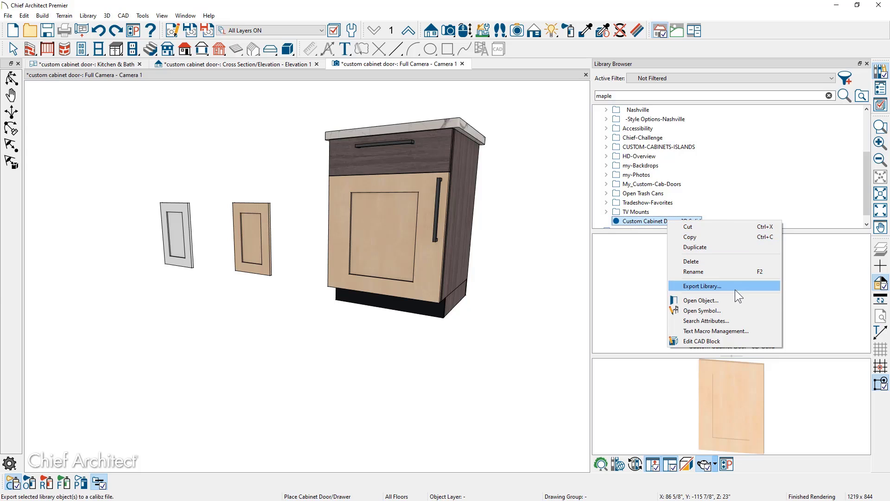
{"action": "left_click", "coordinate": [747, 310]}
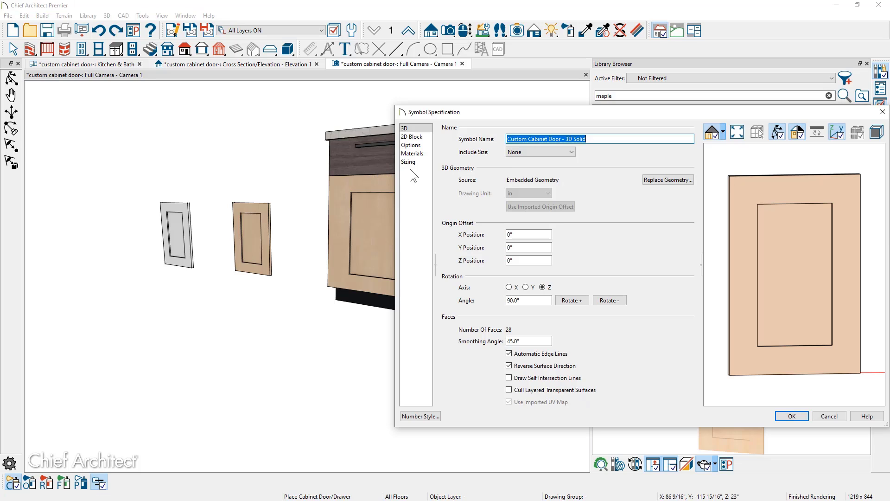
{"action": "left_click", "coordinate": [412, 161]}
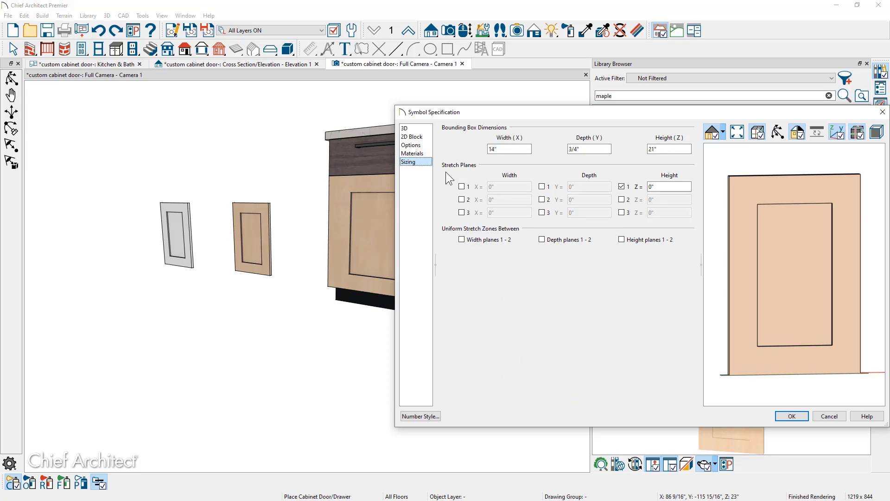
{"action": "left_click", "coordinate": [461, 186]}
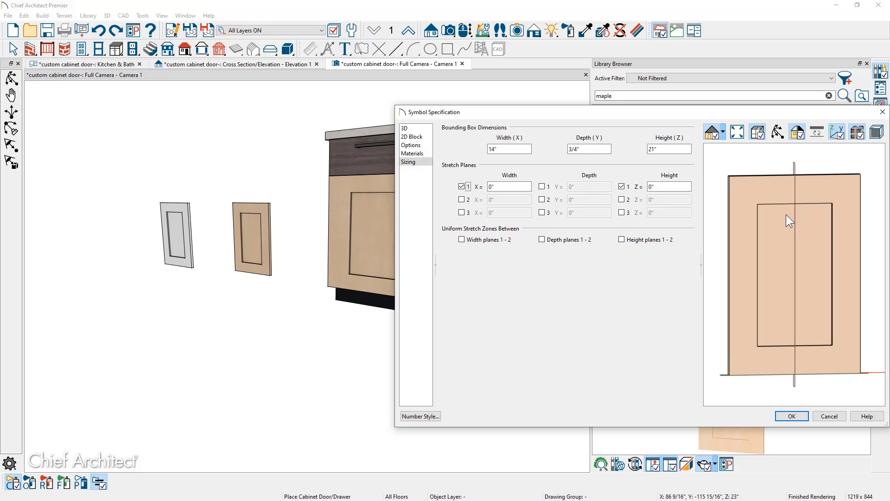
- Set height stretch plane 1 to Z = 10 1/2", check both planes in the preview and accept the symbol specification
{"action": "scroll", "coordinate": [796, 282], "scroll_direction": "down", "scroll_amount": 2}
{"action": "middle_click_drag", "start_coordinate": [825, 286], "coordinate": [756, 285]}
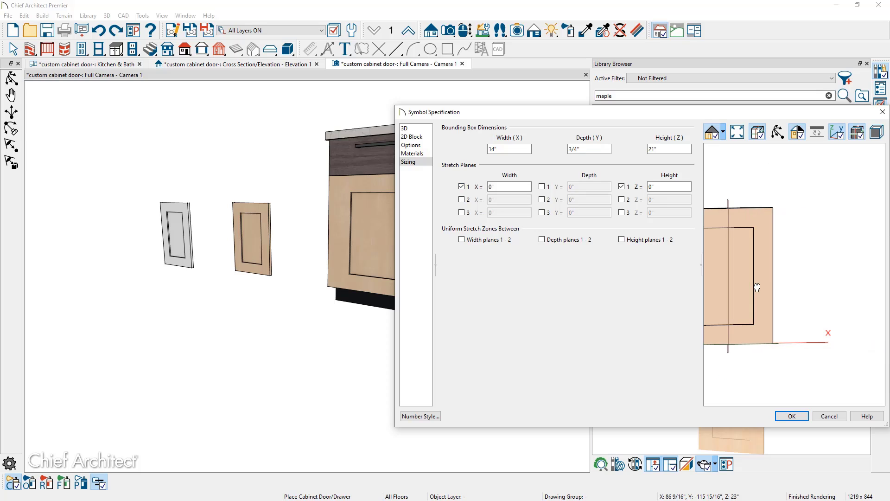
{"action": "scroll", "coordinate": [756, 286], "scroll_direction": "down", "scroll_amount": 1}
{"action": "left_click_drag", "start_coordinate": [818, 310], "coordinate": [809, 318]}
{"action": "left_click_drag", "start_coordinate": [724, 332], "coordinate": [731, 294]}
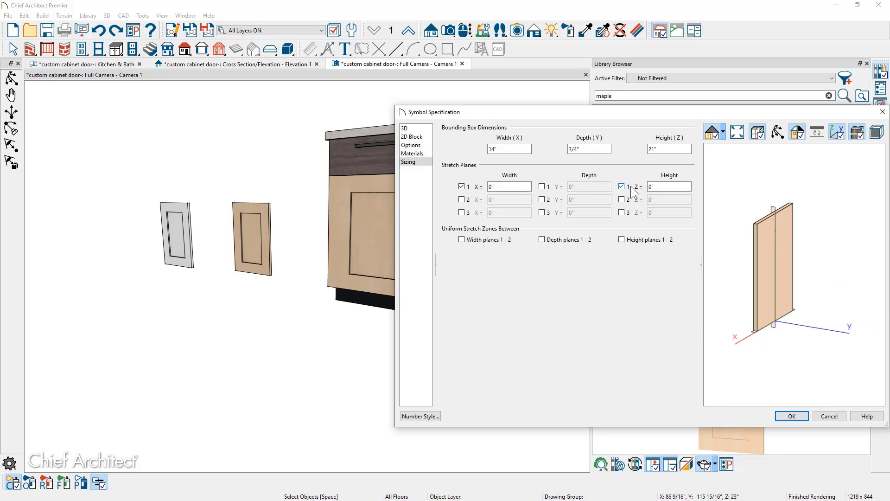
{"action": "left_click_drag", "start_coordinate": [663, 187], "coordinate": [629, 188]}
{"action": "type", "text": "10 1/2"}
{"action": "key", "text": "Tab"}
{"action": "left_click", "coordinate": [778, 131]}
{"action": "left_click_drag", "start_coordinate": [798, 284], "coordinate": [856, 292]}
{"action": "middle_click_drag", "start_coordinate": [798, 310], "coordinate": [885, 279]}
{"action": "scroll", "coordinate": [851, 352], "scroll_direction": "up", "scroll_amount": 1}
{"action": "left_click", "coordinate": [798, 417]}
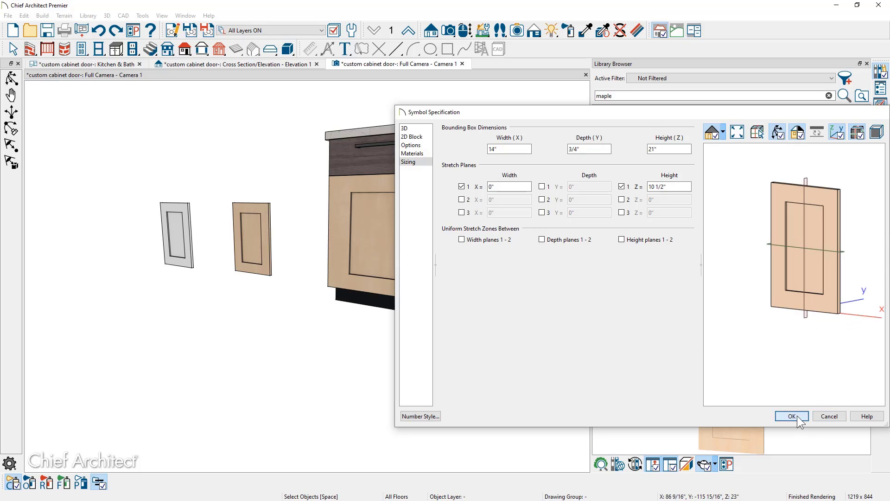
- Apply the updated Custom Cabinet Door - 3D Solid from the library to the base cabinet's door
{"action": "left_click", "coordinate": [713, 277]}
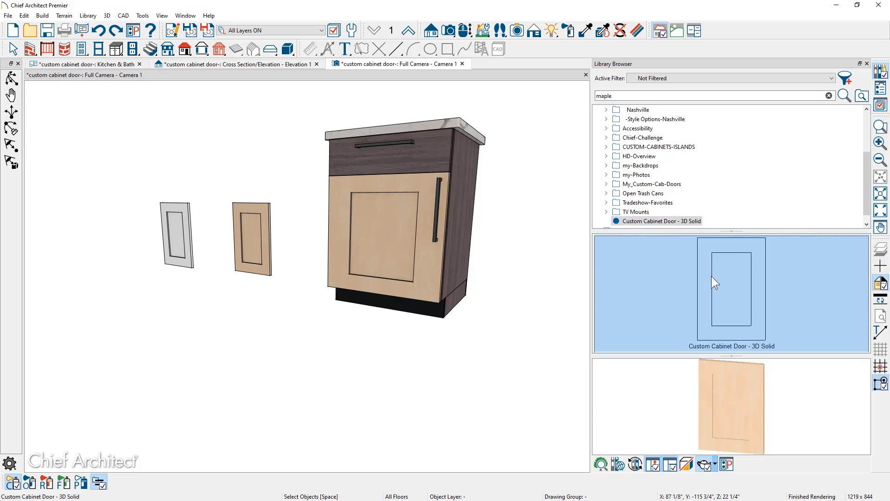
{"action": "left_click", "coordinate": [430, 254]}
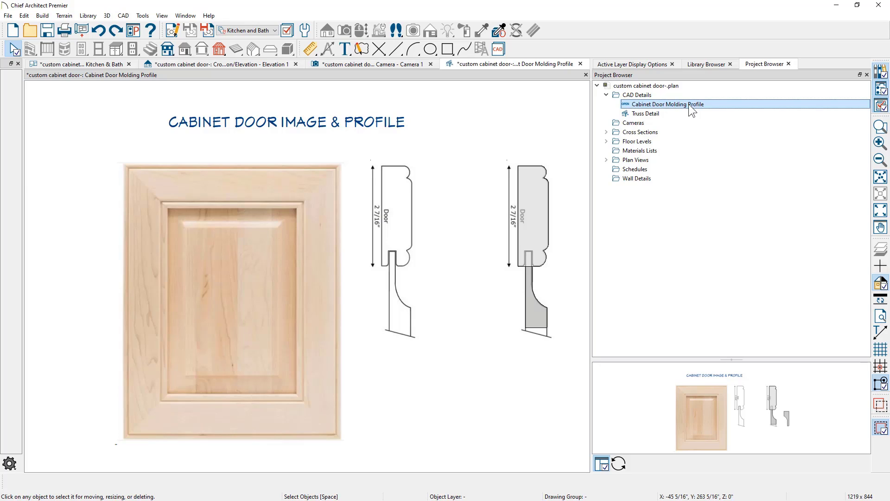
- Create a new CAD detail in the project named Cabinet Door Molding Profile2
{"action": "left_click", "coordinate": [660, 96]}
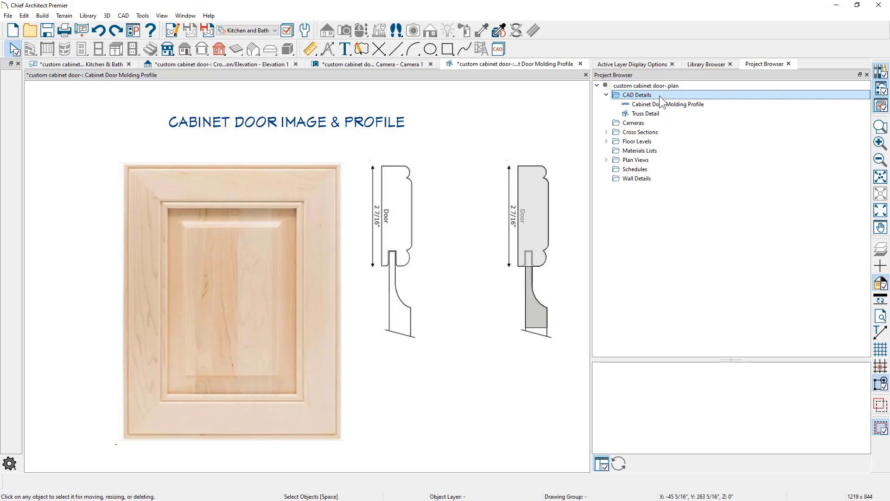
{"action": "right_click", "coordinate": [660, 96]}
{"action": "left_click", "coordinate": [698, 104]}
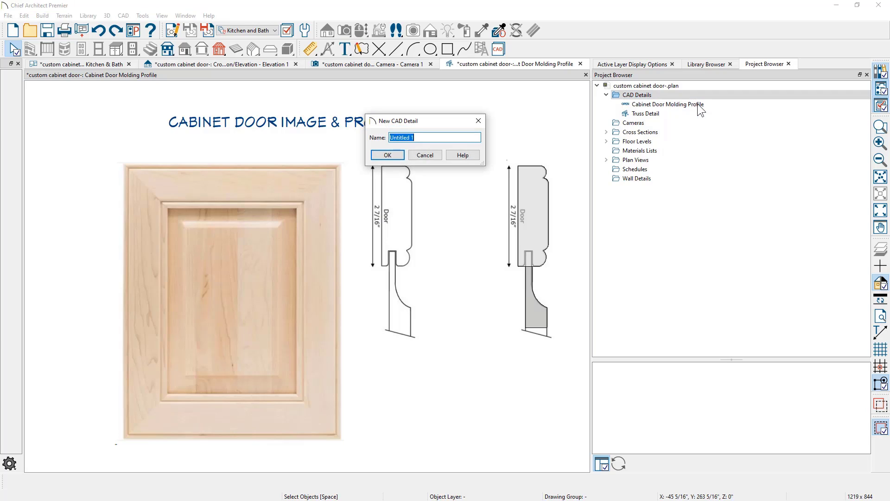
{"action": "type", "text": "Cabinet Door Molding Profile"}
{"action": "type", "text": "2"}
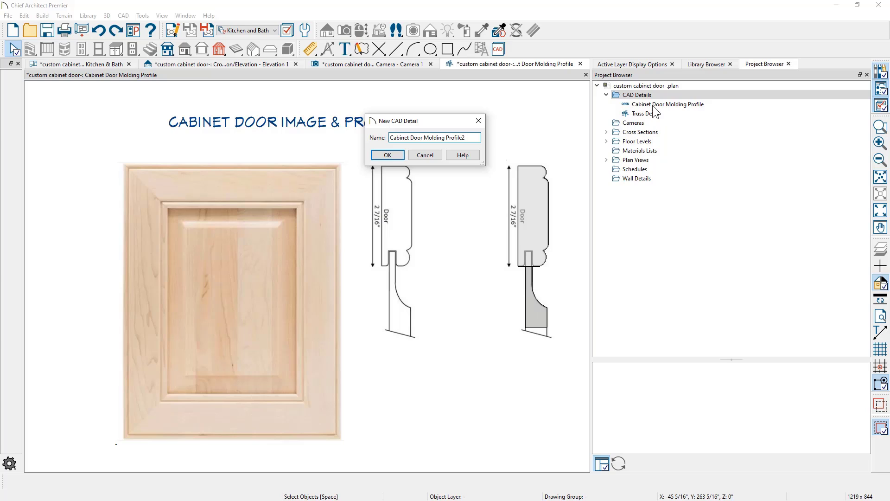
{"action": "left_click", "coordinate": [384, 155]}
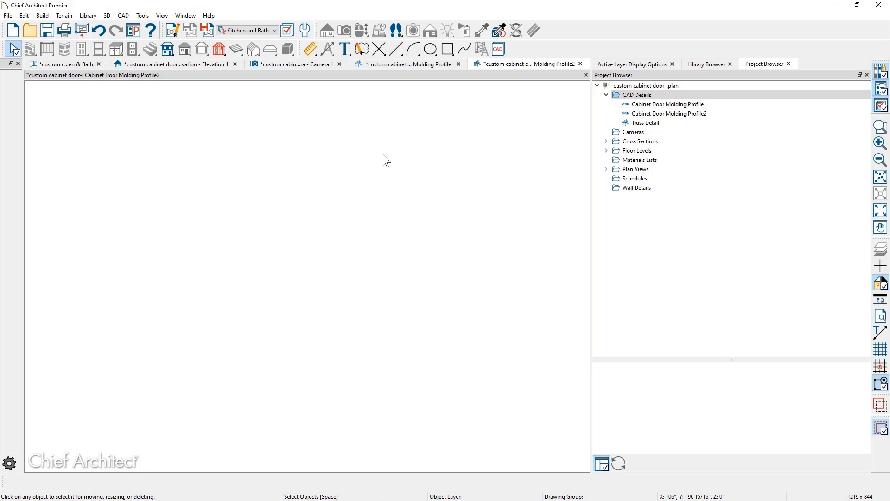
- Draw a vertical CAD line about 51 inches long in the empty detail
{"action": "left_click", "coordinate": [396, 49]}
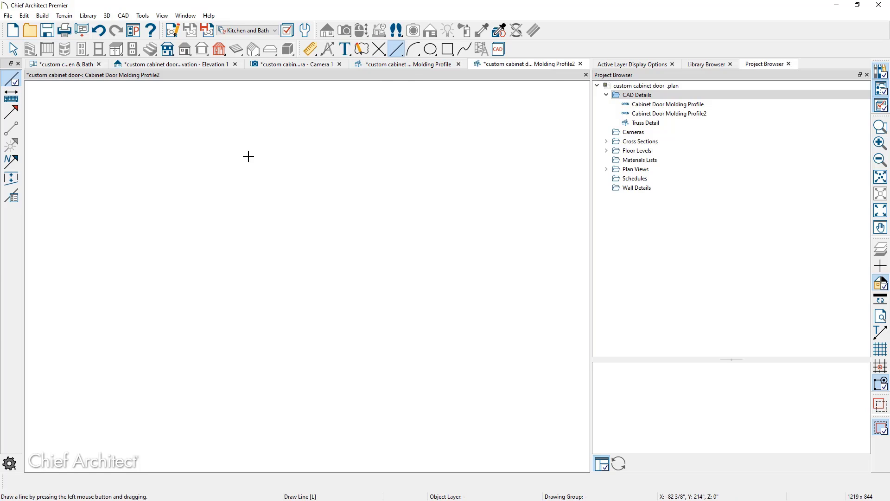
{"action": "left_click_drag", "start_coordinate": [251, 125], "coordinate": [251, 181]}
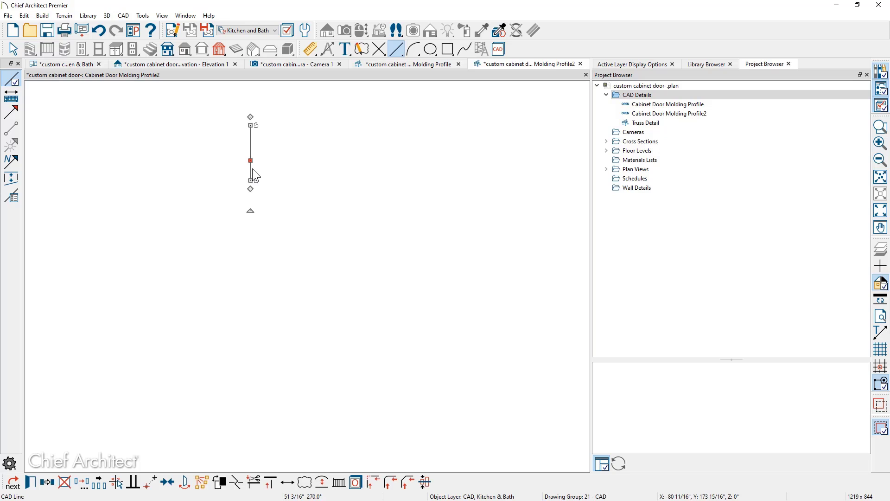
{"action": "key", "text": "t"}
{"action": "key", "text": "Escape"}
{"action": "key", "text": "space"}
- Set the vertical line's length to 3" in its line specification, keeping the start point locked
{"action": "left_click", "coordinate": [251, 176]}
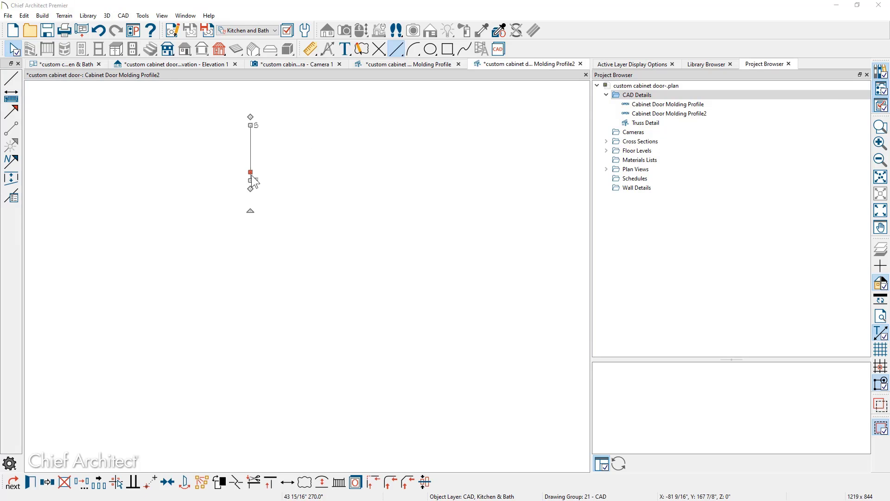
{"action": "double_click", "coordinate": [251, 176]}
{"action": "left_click_drag", "start_coordinate": [670, 199], "coordinate": [574, 202]}
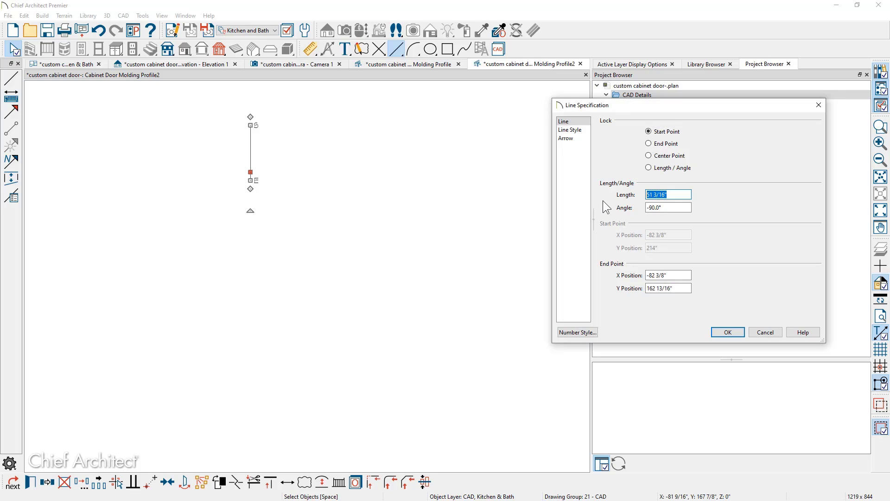
{"action": "type", "text": "3"}
{"action": "key", "text": "Return"}
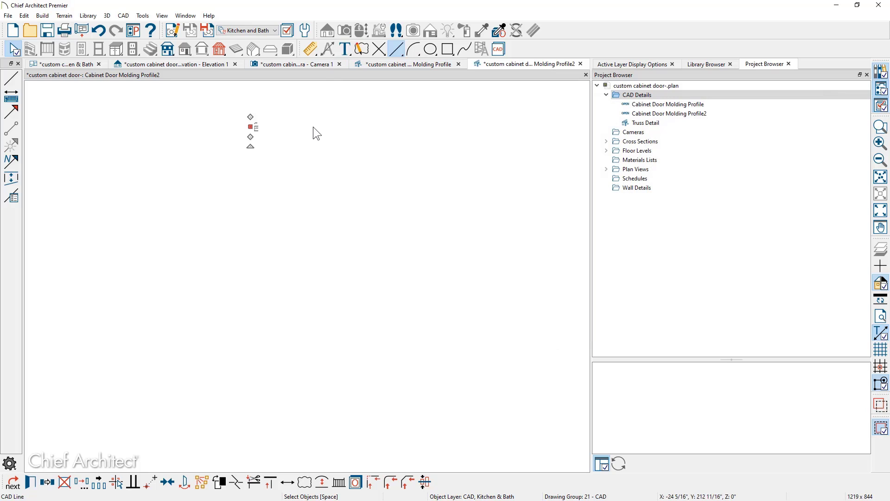
- Check the door profile snip in Snip & Sketch, then return to the CAD detail and paste it as a picture
{"action": "scroll", "coordinate": [301, 125], "scroll_direction": "up", "scroll_amount": 2}
{"action": "middle_click_drag", "start_coordinate": [286, 140], "coordinate": [308, 246]}
{"action": "scroll", "coordinate": [273, 254], "scroll_direction": "up", "scroll_amount": 3}
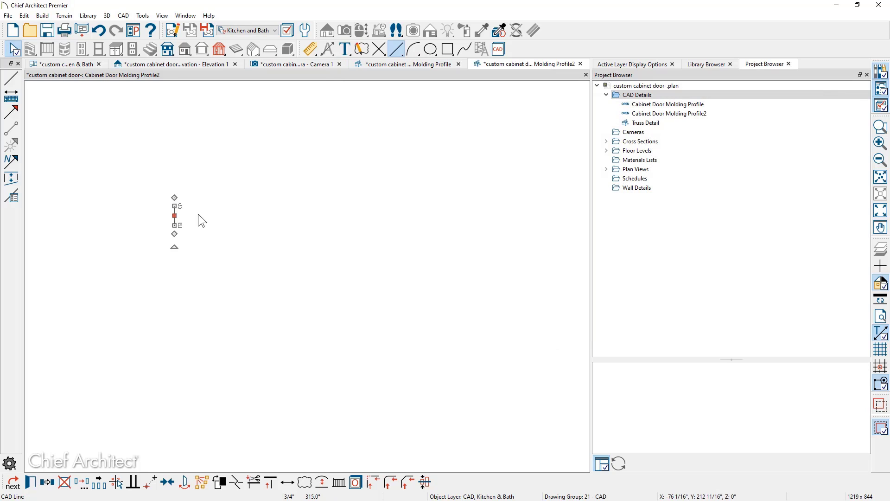
{"action": "scroll", "coordinate": [160, 212], "scroll_direction": "up", "scroll_amount": 4}
{"action": "scroll", "coordinate": [248, 229], "scroll_direction": "up", "scroll_amount": 2}
{"action": "scroll", "coordinate": [269, 228], "scroll_direction": "up", "scroll_amount": 1}
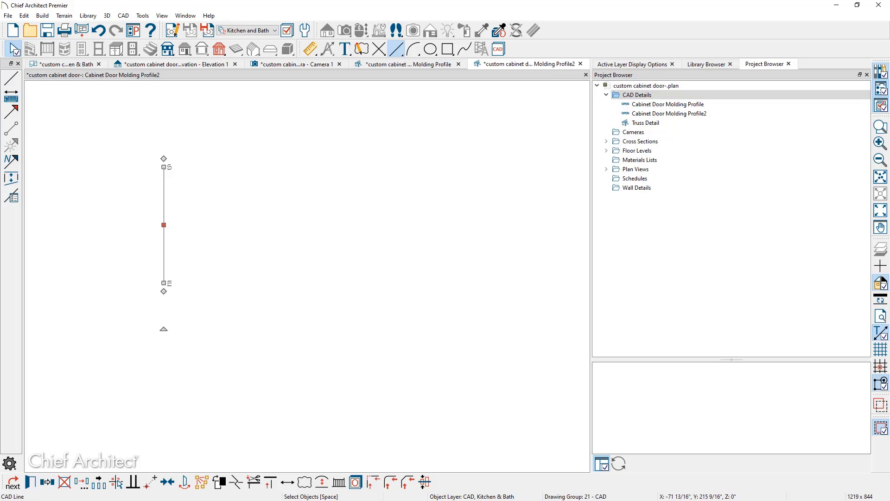
{"action": "left_click_drag", "start_coordinate": [889, 79], "coordinate": [467, 86]}
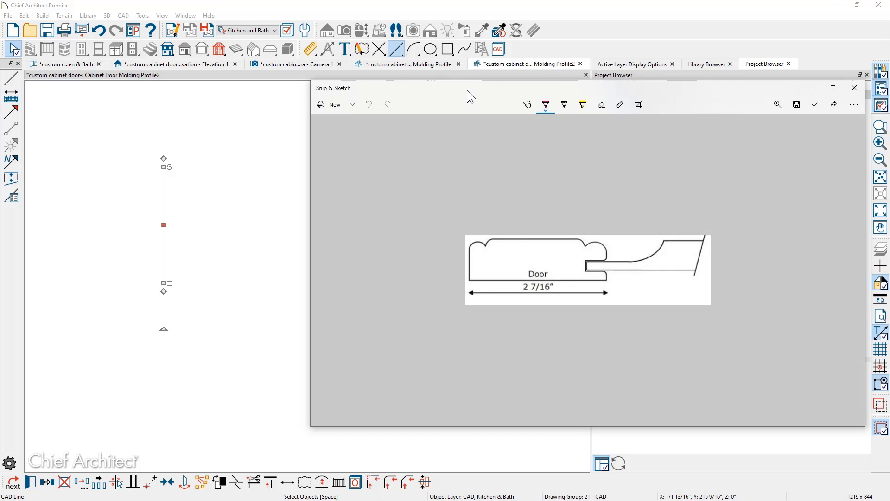
{"action": "left_click_drag", "start_coordinate": [467, 90], "coordinate": [889, 76]}
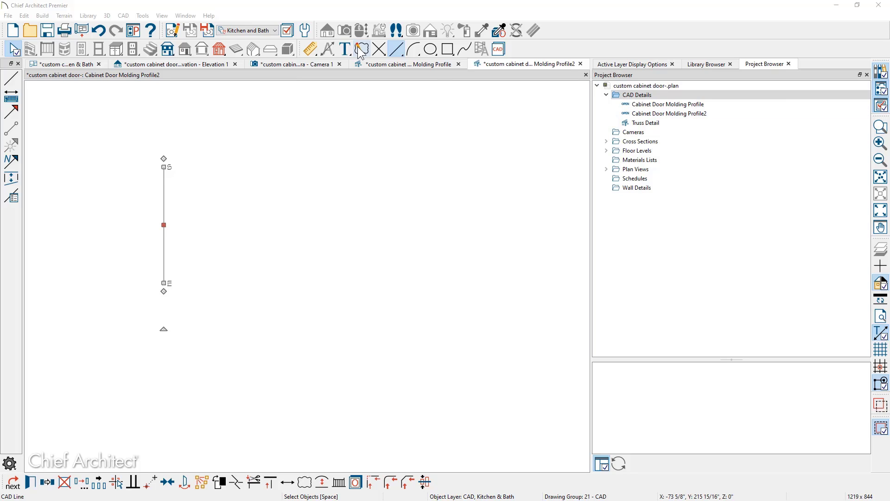
{"action": "left_click", "coordinate": [362, 7]}
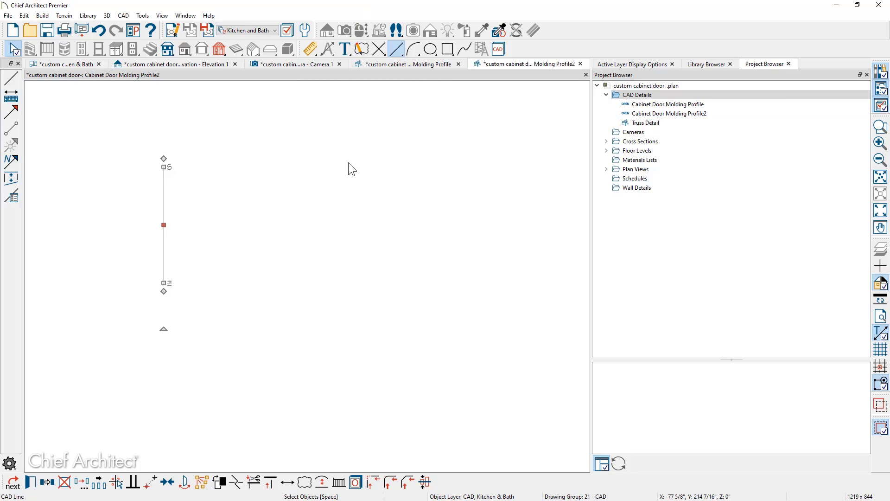
{"action": "key", "text": "ctrl+v"}
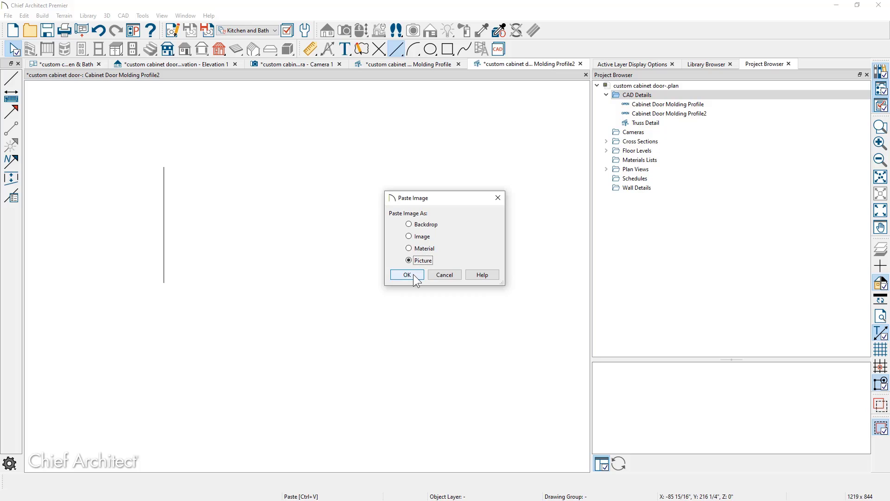
{"action": "left_click", "coordinate": [414, 275]}
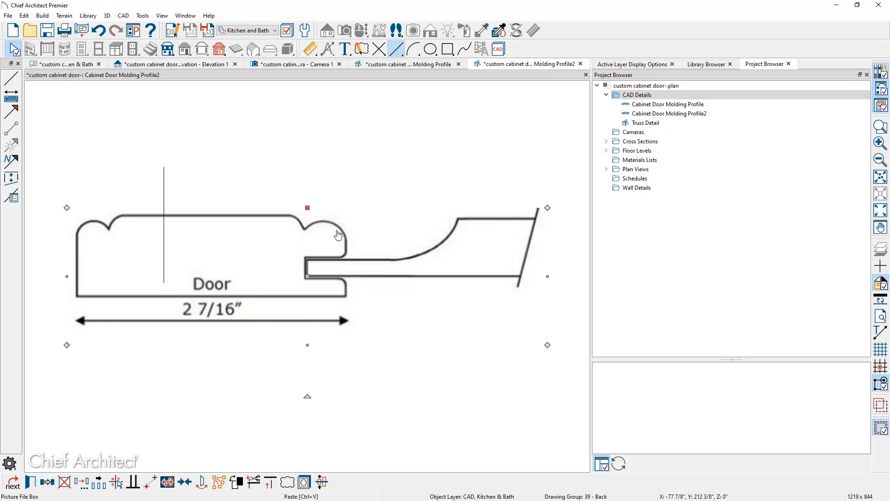
- Rotate the pasted door profile picture 90° clockwise so the profile stands vertically
{"action": "scroll", "coordinate": [338, 236], "scroll_direction": "down", "scroll_amount": 2}
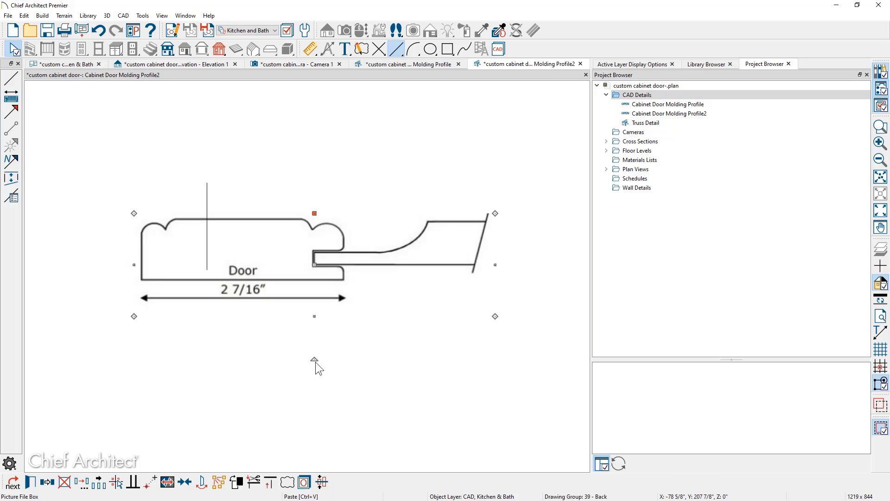
{"action": "left_click_drag", "start_coordinate": [315, 359], "coordinate": [110, 274]}
{"action": "left_click", "coordinate": [381, 294]}
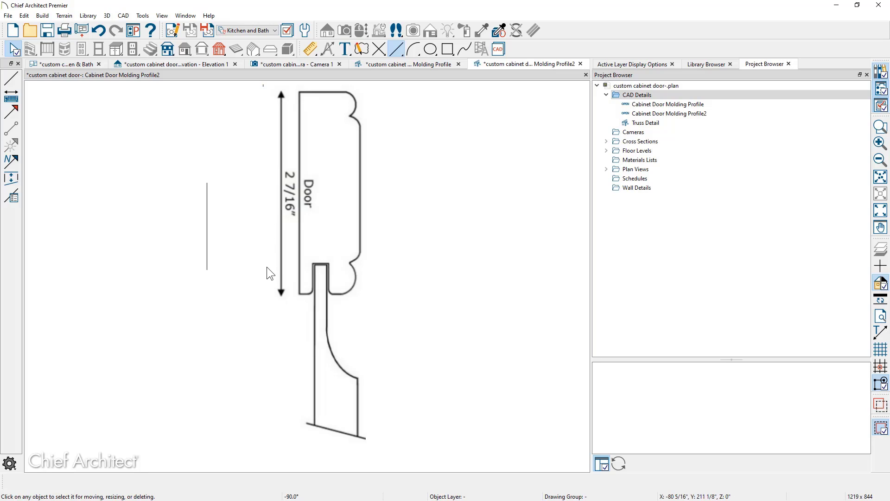
{"action": "key", "text": "space"}
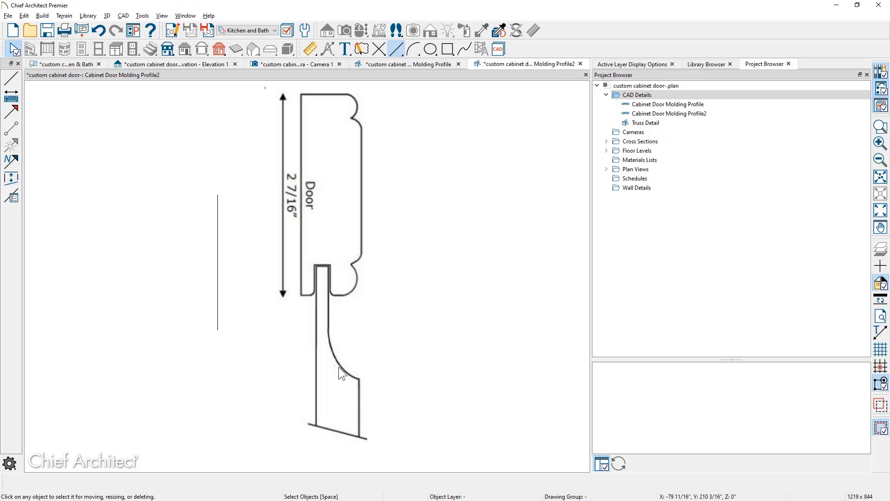
- Resize the picture point to point along the door profile's straight back edge to 2 7/16", retaining the aspect ratio
{"action": "left_click", "coordinate": [338, 367]}
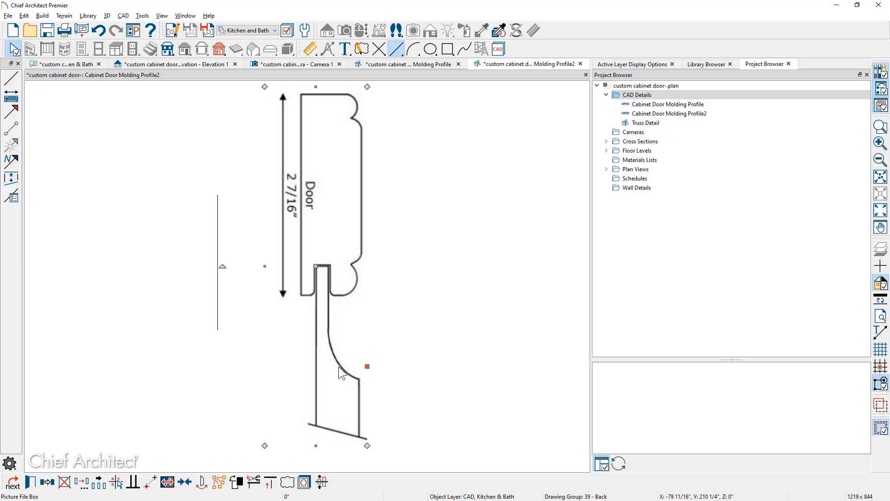
{"action": "left_click", "coordinate": [167, 483]}
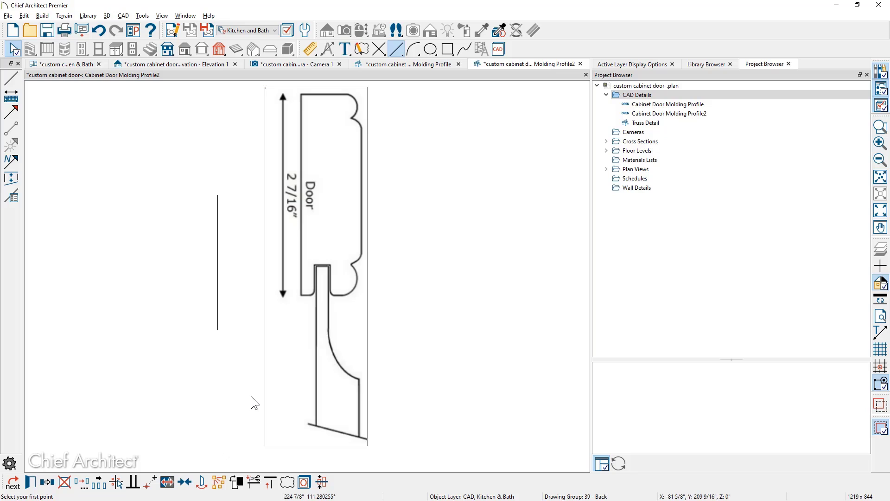
{"action": "left_click", "coordinate": [300, 295]}
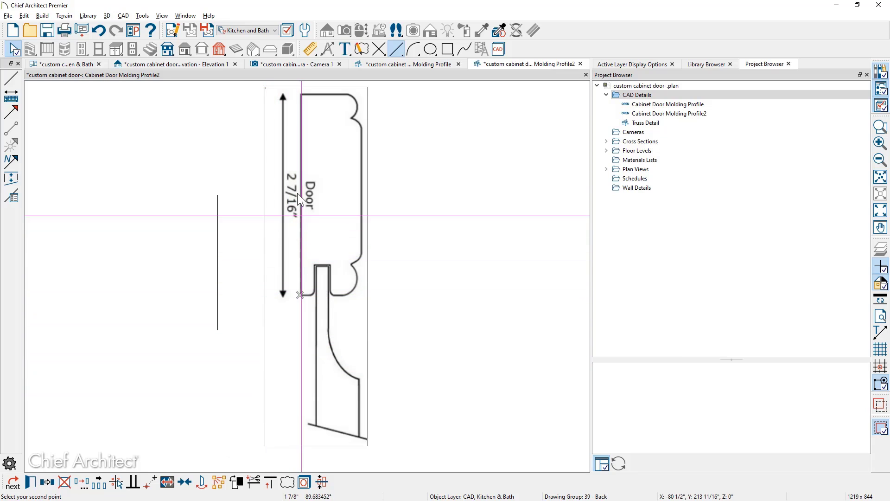
{"action": "left_click", "coordinate": [301, 94]}
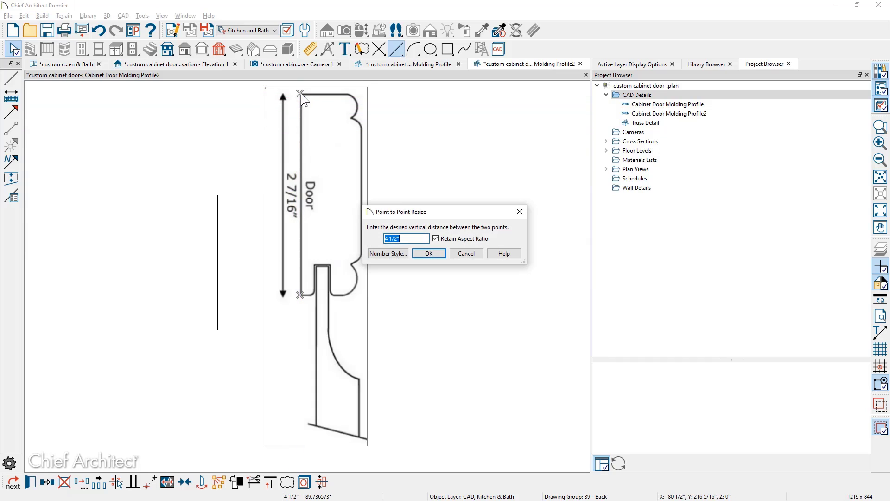
{"action": "type", "text": "2 7/16"}
{"action": "left_click", "coordinate": [437, 254]}
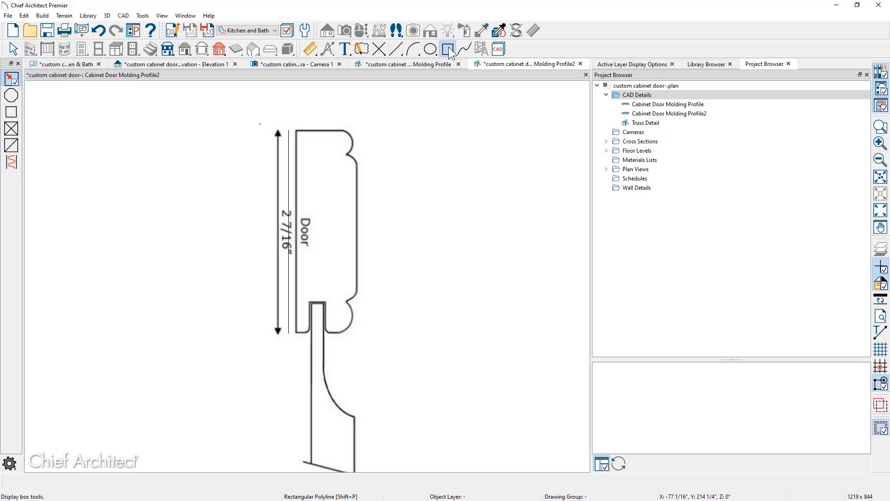
- Draw a rectangular polyline around the door frame section of the picture, from its upper back corner to its lower front extent
{"action": "left_click", "coordinate": [448, 49]}
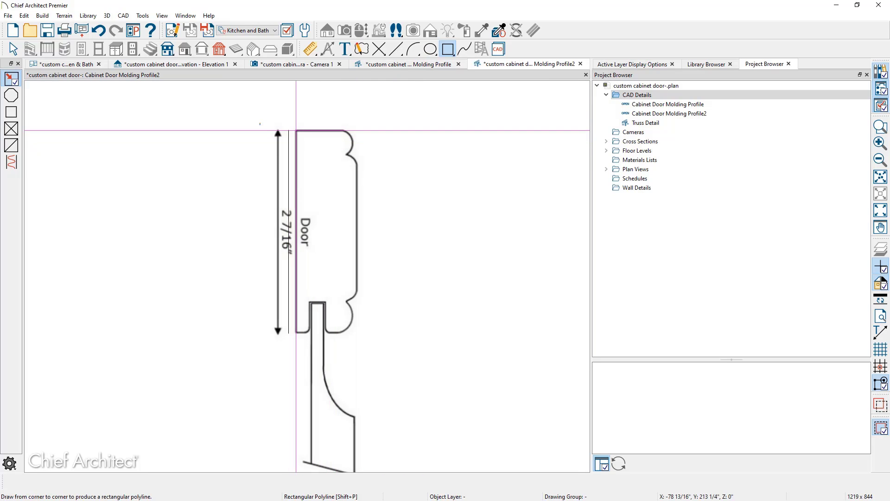
{"action": "left_click_drag", "start_coordinate": [296, 130], "coordinate": [356, 332]}
{"action": "left_click_drag", "start_coordinate": [358, 332], "coordinate": [358, 331]}
{"action": "key", "text": "space"}
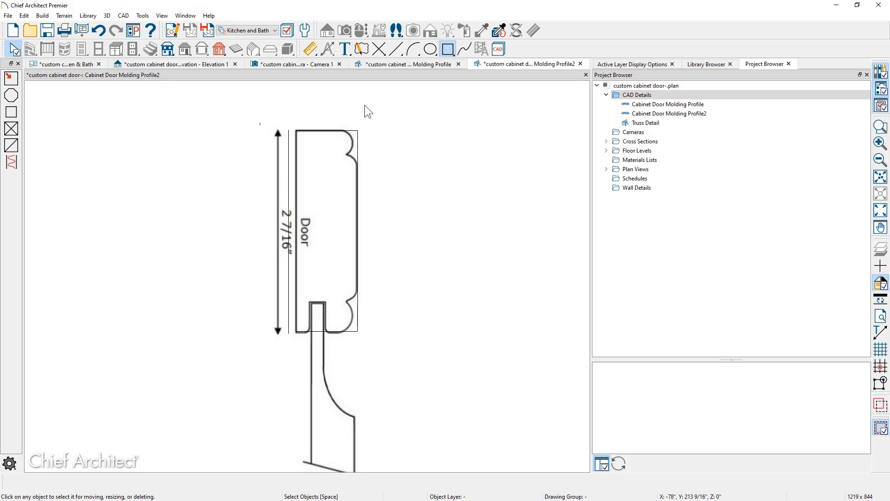
- Add breaks to the rectangle's top edge and front edge where the upper corner's molded curves meet the straight edges
{"action": "scroll", "coordinate": [337, 163], "scroll_direction": "up", "scroll_amount": 3}
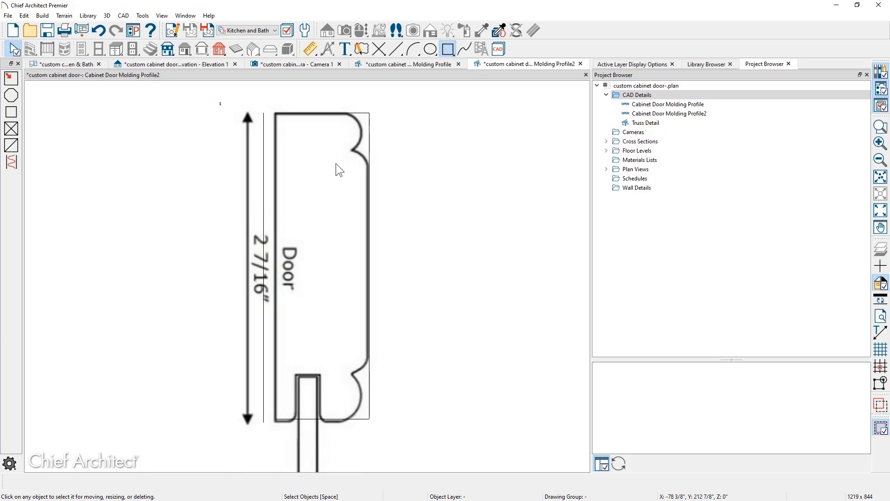
{"action": "middle_click_drag", "start_coordinate": [343, 139], "coordinate": [354, 218]}
{"action": "scroll", "coordinate": [343, 174], "scroll_direction": "up", "scroll_amount": 3}
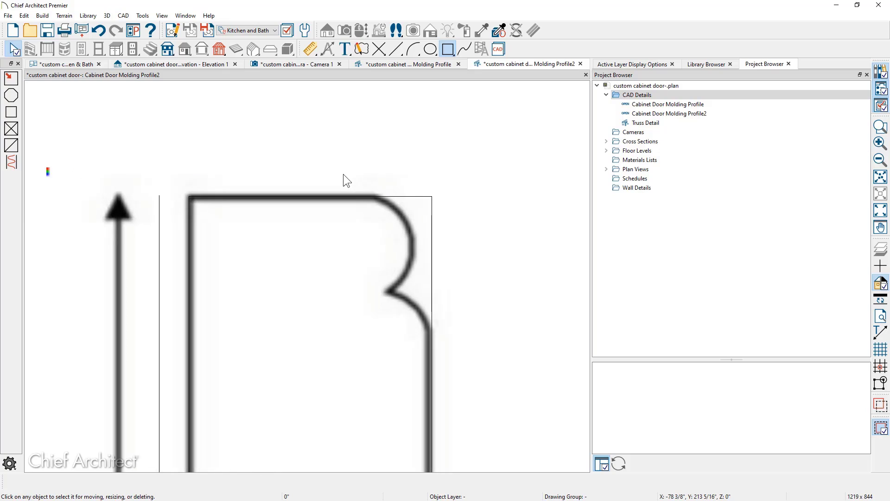
{"action": "left_click", "coordinate": [392, 197]}
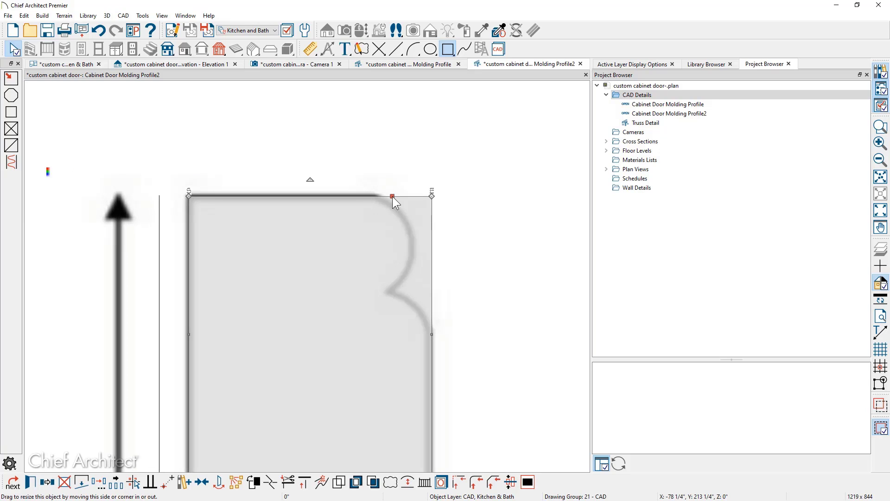
{"action": "left_click", "coordinate": [269, 485]}
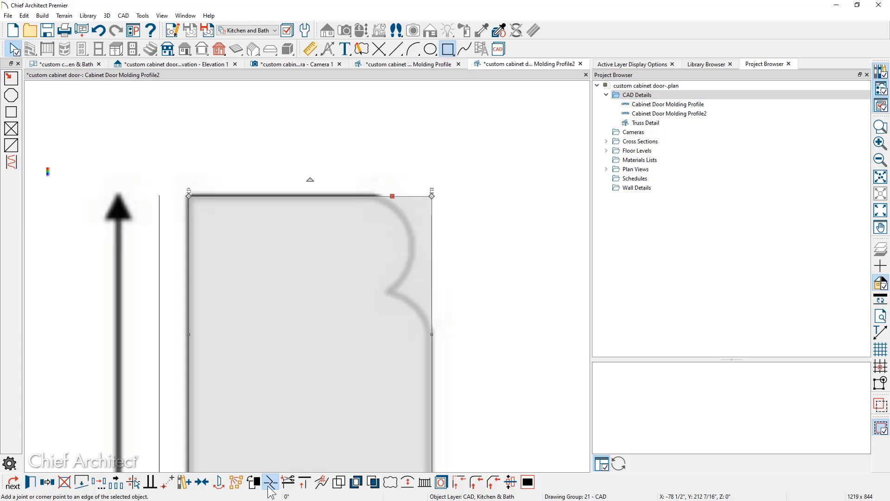
{"action": "left_click", "coordinate": [376, 195]}
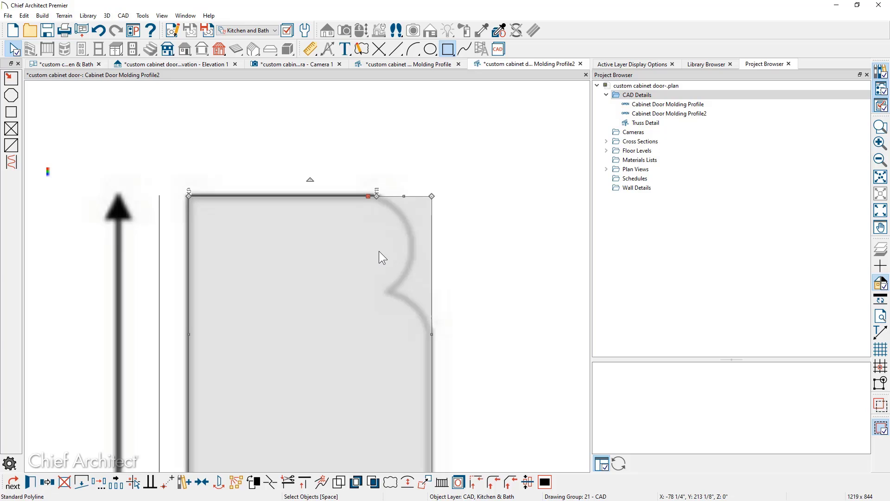
{"action": "key", "text": "3"}
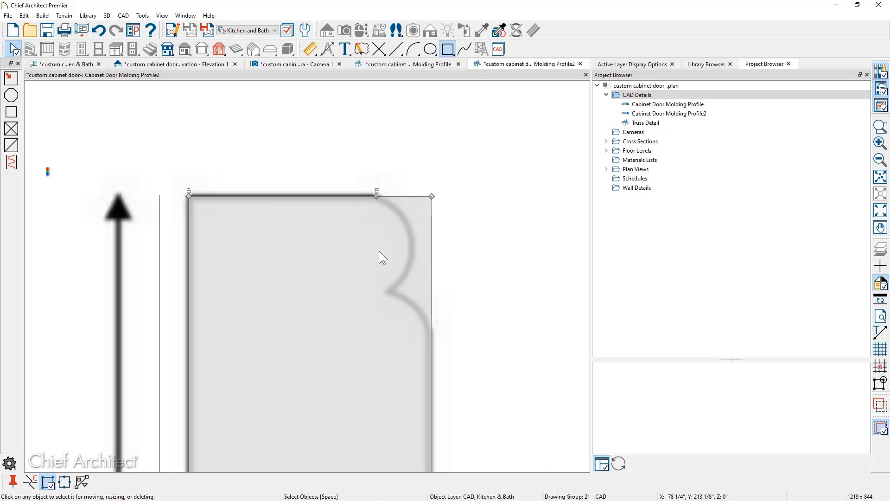
{"action": "left_click", "coordinate": [433, 327]}
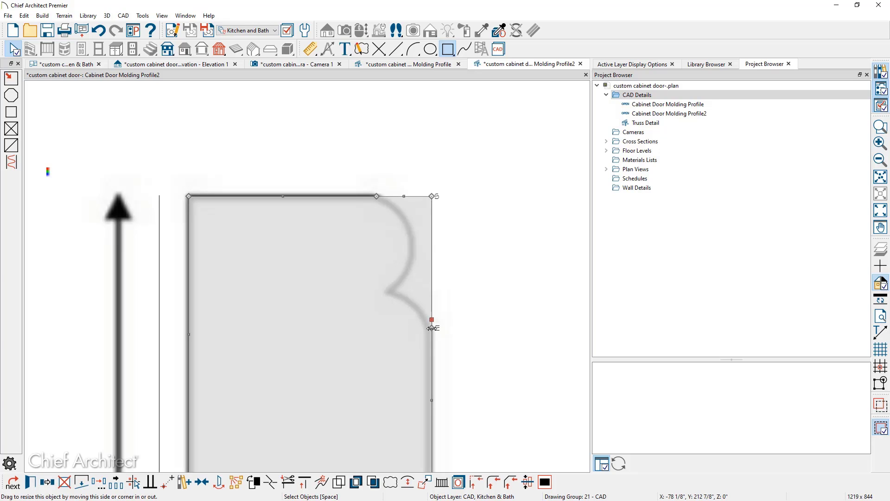
- Turn on the crosshairs and add a break to the rectangle's front edge, level with the notch between the two upper curves
{"action": "key", "text": "x"}
{"action": "key", "text": "3"}
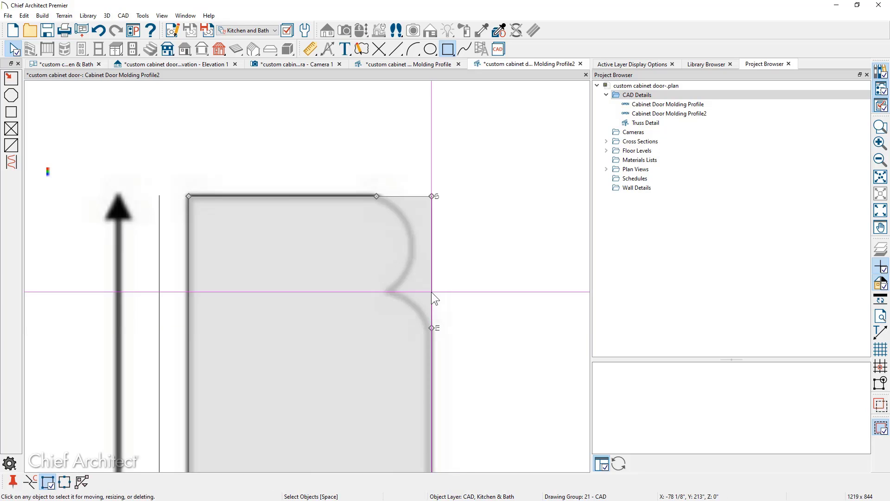
{"action": "left_click", "coordinate": [432, 292]}
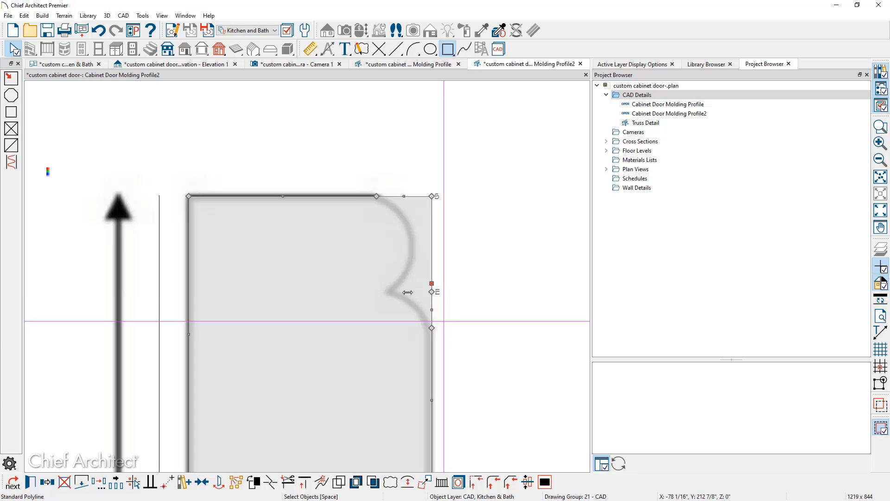
- Set the Edit Type to Default in the Edit Behaviors preferences
{"action": "left_click", "coordinate": [24, 15]}
{"action": "left_click", "coordinate": [60, 242]}
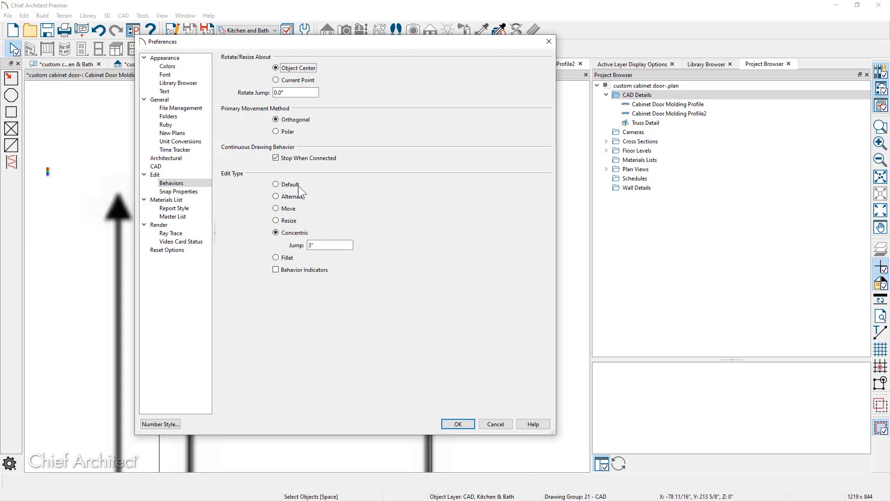
{"action": "left_click", "coordinate": [458, 424]}
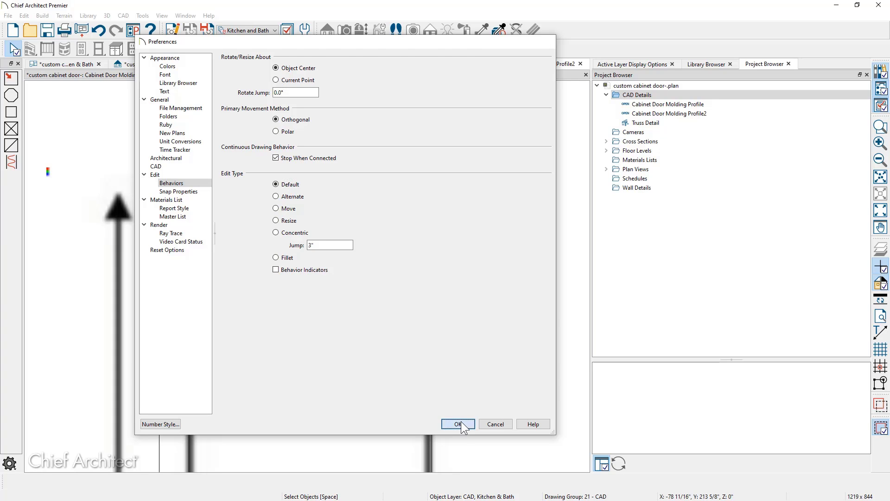
- Pull the notch-level break point in to the upper notch and convert the segment below it to an arc fitted to the pictured curve
{"action": "left_click", "coordinate": [434, 298]}
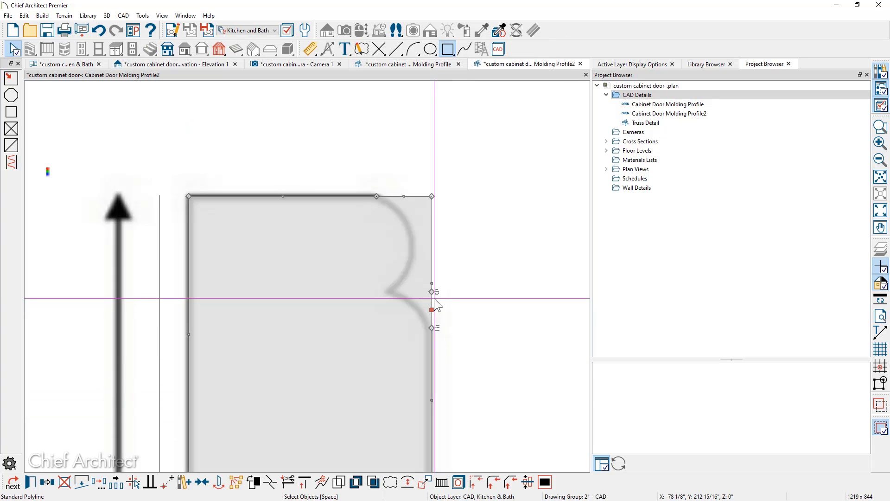
{"action": "left_click_drag", "start_coordinate": [433, 292], "coordinate": [388, 290]}
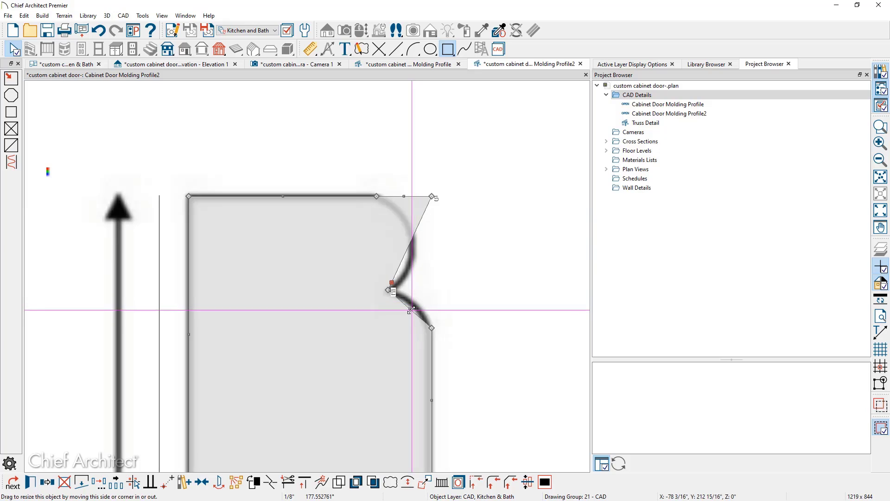
{"action": "left_click", "coordinate": [410, 482]}
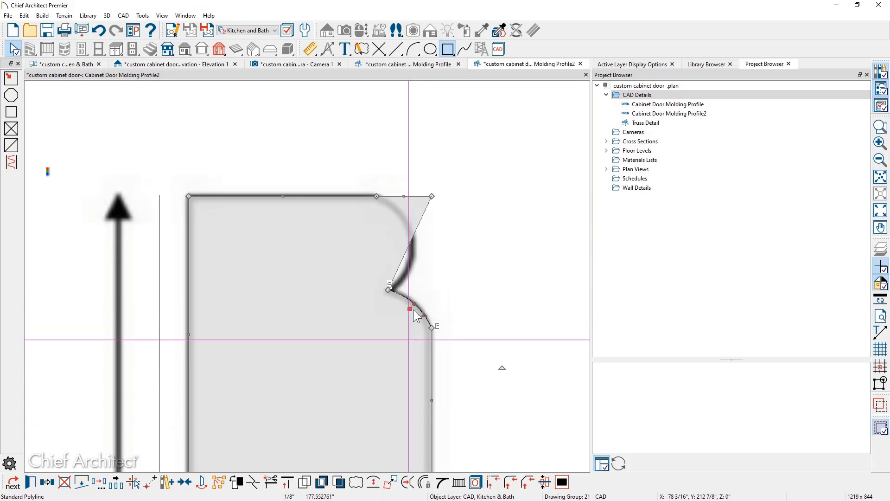
{"action": "scroll", "coordinate": [420, 311], "scroll_direction": "up", "scroll_amount": 3}
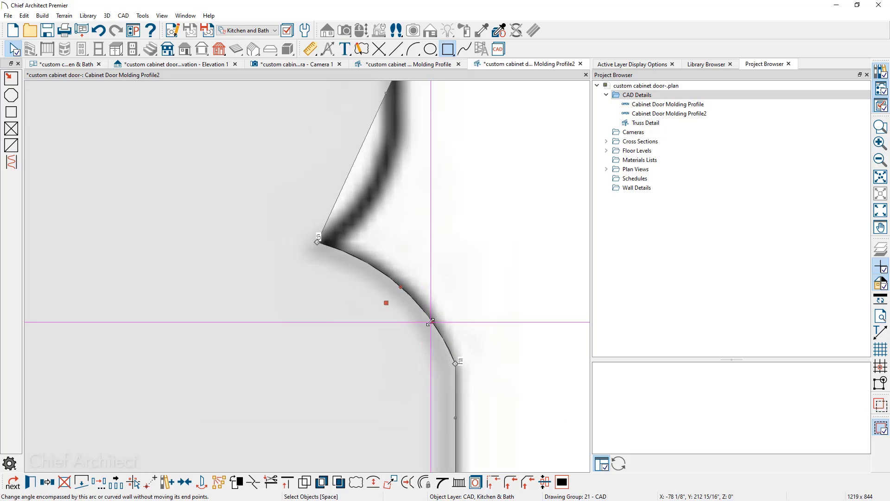
{"action": "mouse_move", "coordinate": [430, 321]}
{"action": "left_mouse_down"}
{"action": "mouse_move", "coordinate": [443, 307]}
{"action": "mouse_move", "coordinate": [421, 338]}
{"action": "mouse_move", "coordinate": [429, 324]}
{"action": "left_mouse_up"}
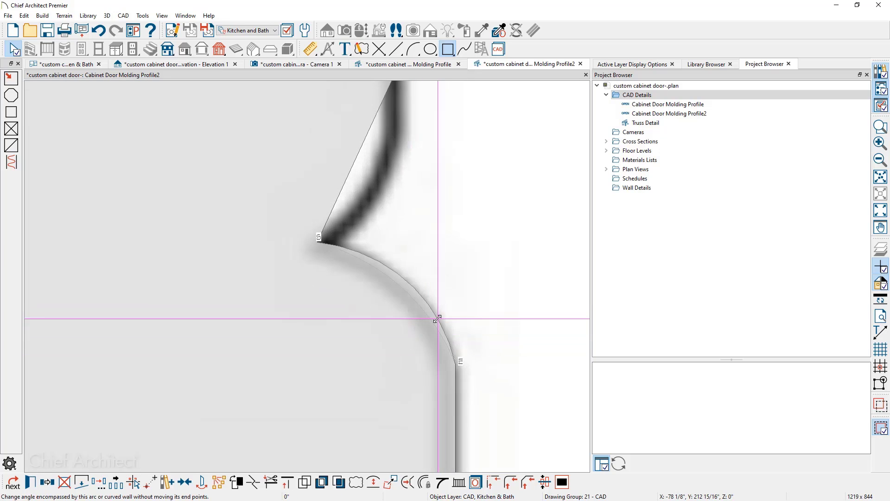
{"action": "scroll", "coordinate": [429, 325], "scroll_direction": "down", "scroll_amount": 3}
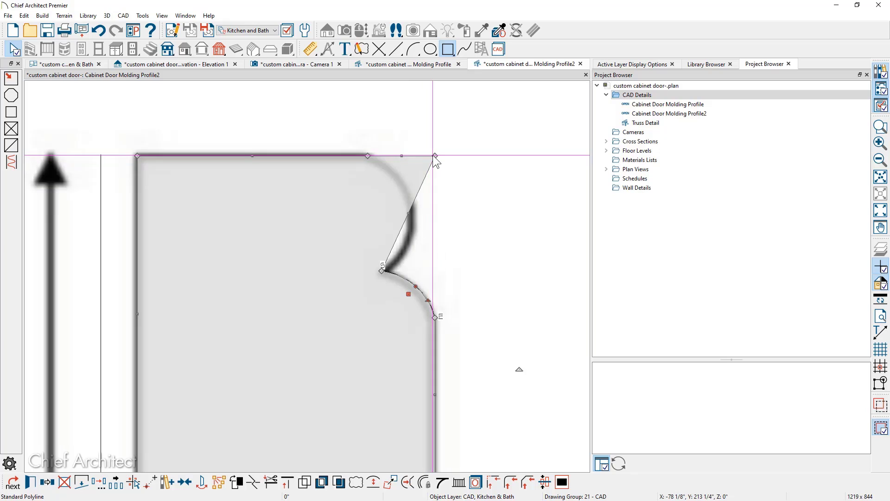
- Move the upper front corner back onto the top-edge break and turn the segment down to the notch into an arc following the rounded bead
{"action": "left_click_drag", "start_coordinate": [435, 156], "coordinate": [368, 155]}
{"action": "left_click", "coordinate": [375, 214]}
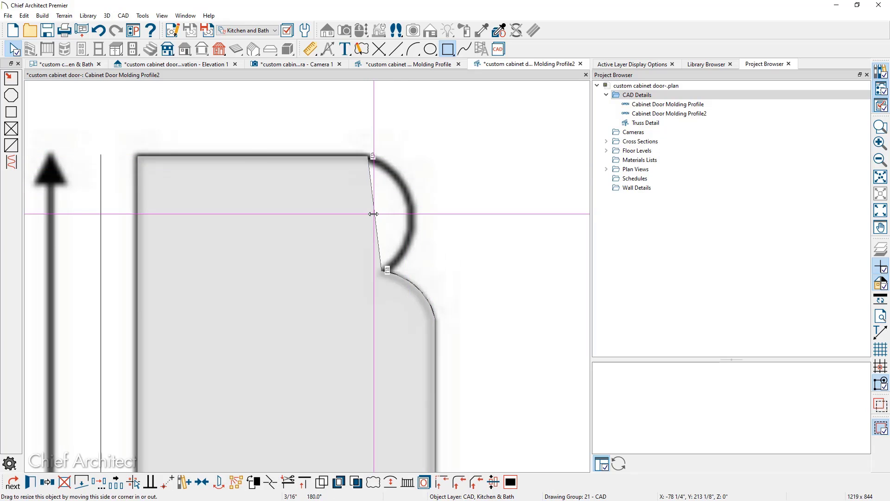
{"action": "left_click", "coordinate": [391, 484]}
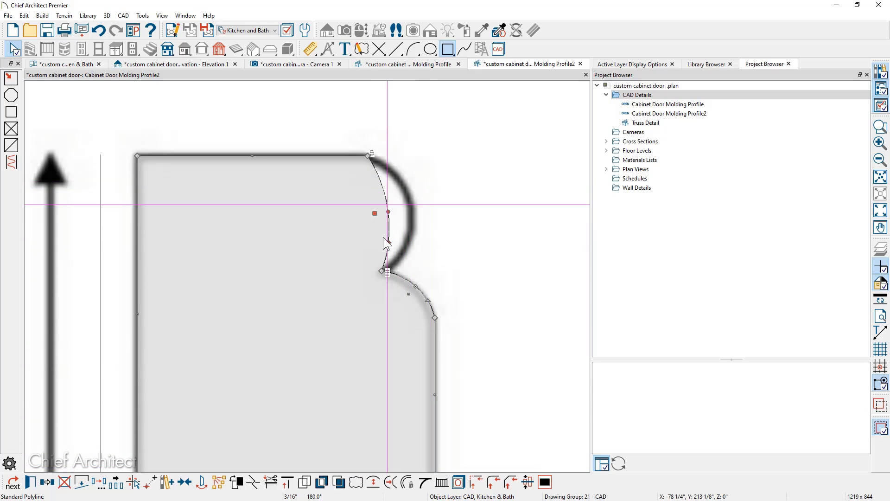
{"action": "left_click_drag", "start_coordinate": [389, 242], "coordinate": [408, 241]}
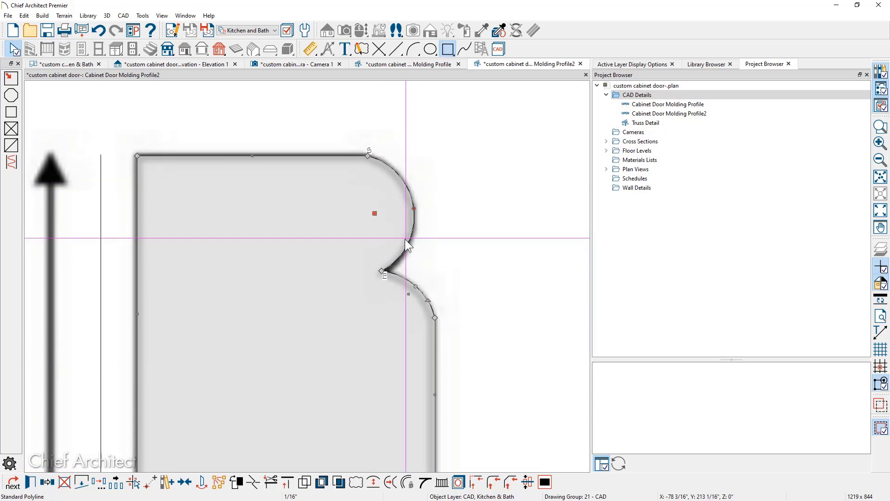
- Add breaks at the lower end: on the front edge at notch level and at the curve's start, and on the bottom edge under the bead
{"action": "scroll", "coordinate": [407, 237], "scroll_direction": "down", "scroll_amount": 2}
{"action": "middle_click_drag", "start_coordinate": [438, 362], "coordinate": [399, 79]}
{"action": "middle_click_drag", "start_coordinate": [402, 312], "coordinate": [366, 166]}
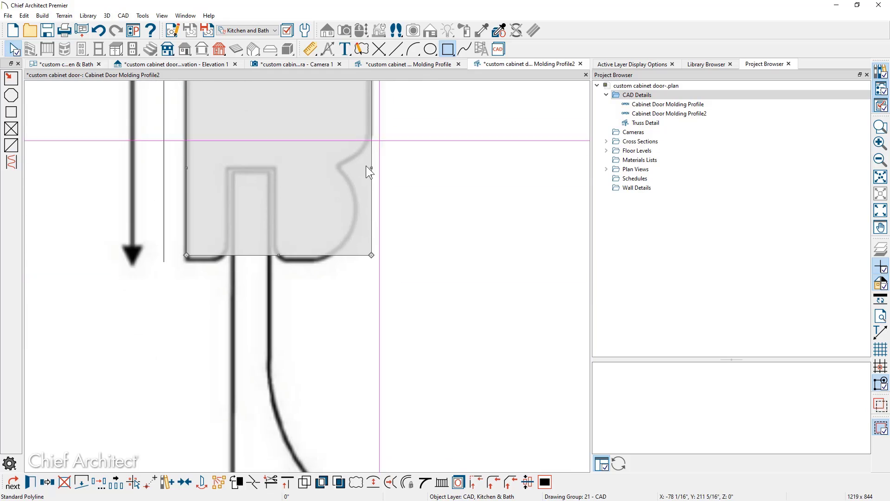
{"action": "scroll", "coordinate": [262, 250], "scroll_direction": "up", "scroll_amount": 1}
{"action": "left_click", "coordinate": [220, 274]}
{"action": "scroll", "coordinate": [220, 274], "scroll_direction": "up", "scroll_amount": 1}
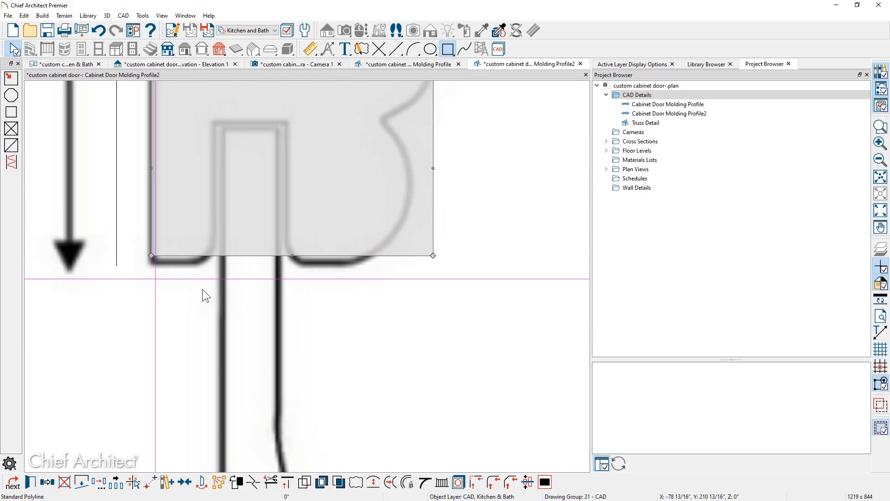
{"action": "middle_click_drag", "start_coordinate": [390, 121], "coordinate": [384, 237]}
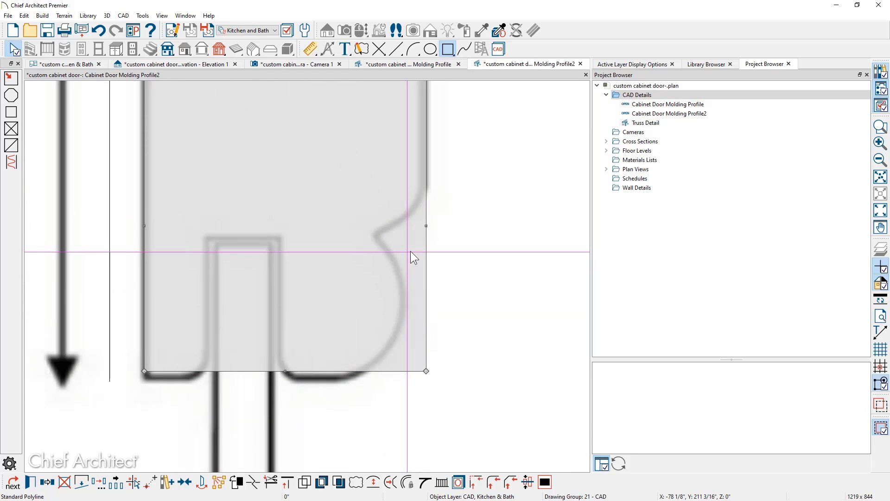
{"action": "key", "text": "3"}
{"action": "left_click", "coordinate": [426, 239]}
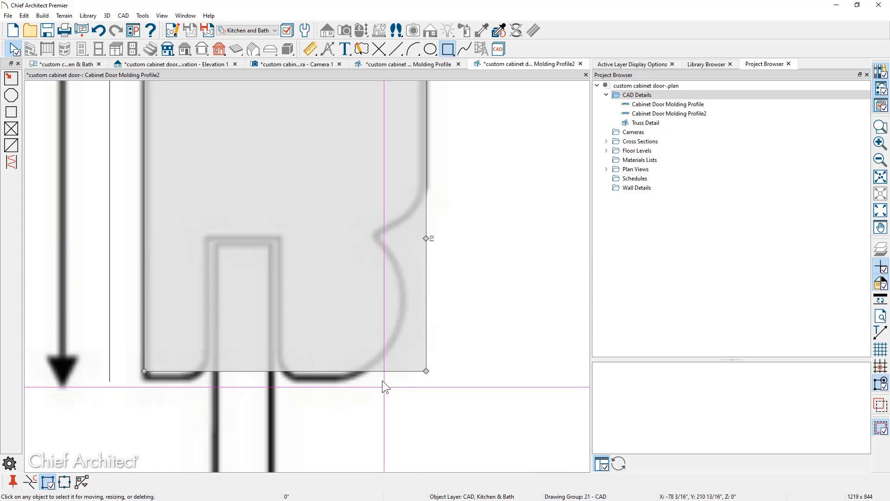
{"action": "left_click", "coordinate": [373, 371]}
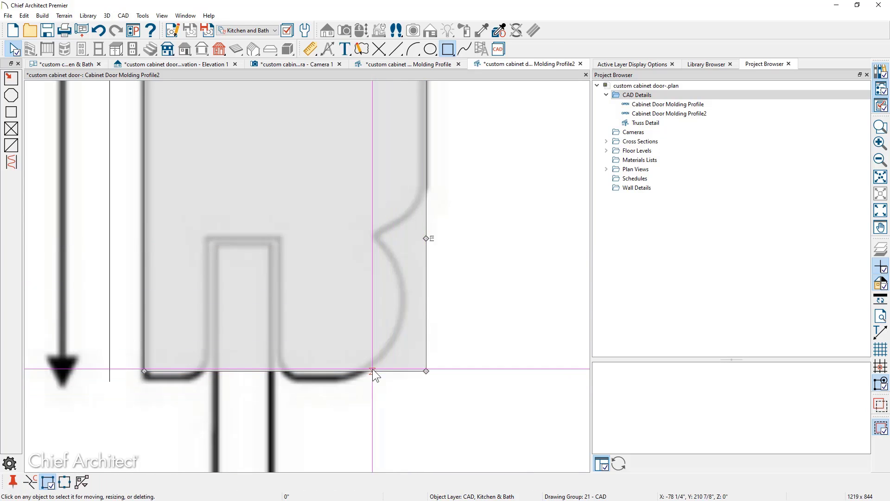
{"action": "left_click", "coordinate": [426, 191]}
- Pull the lower front break point in to the lower notch and bow the segment above it into an arc matching the picture
{"action": "left_click_drag", "start_coordinate": [426, 238], "coordinate": [381, 238]}
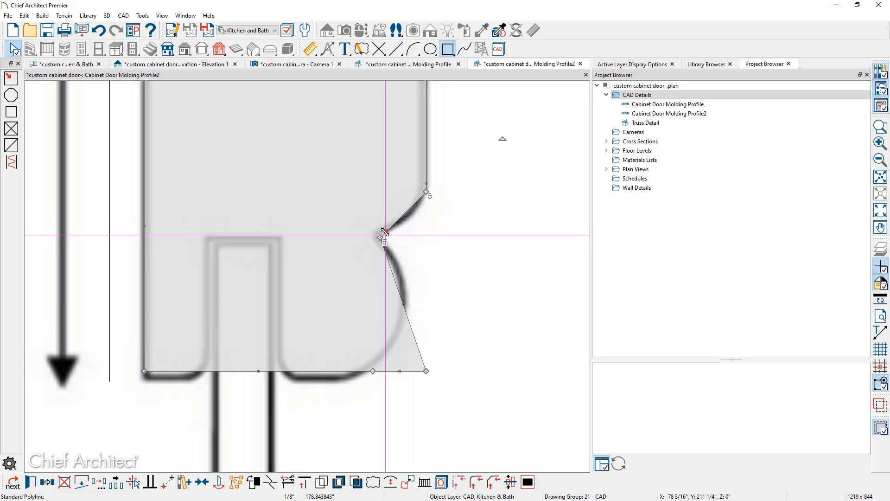
{"action": "left_click", "coordinate": [407, 482]}
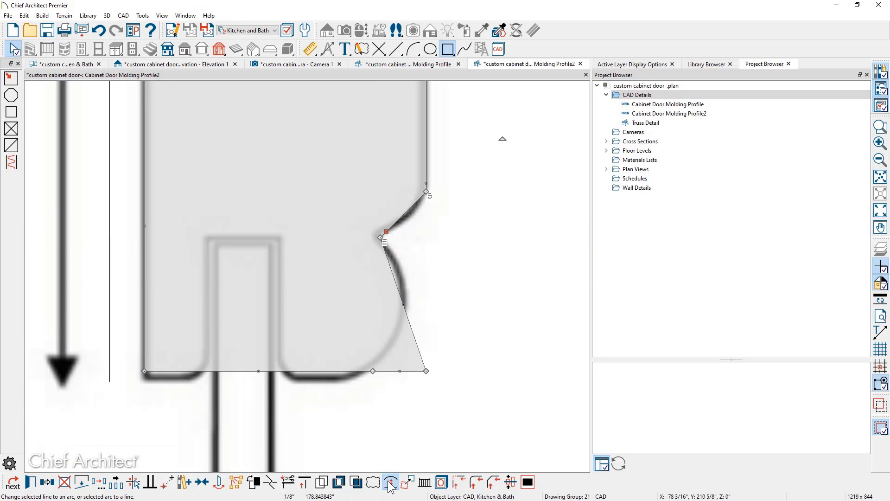
{"action": "scroll", "coordinate": [380, 235], "scroll_direction": "up", "scroll_amount": 3}
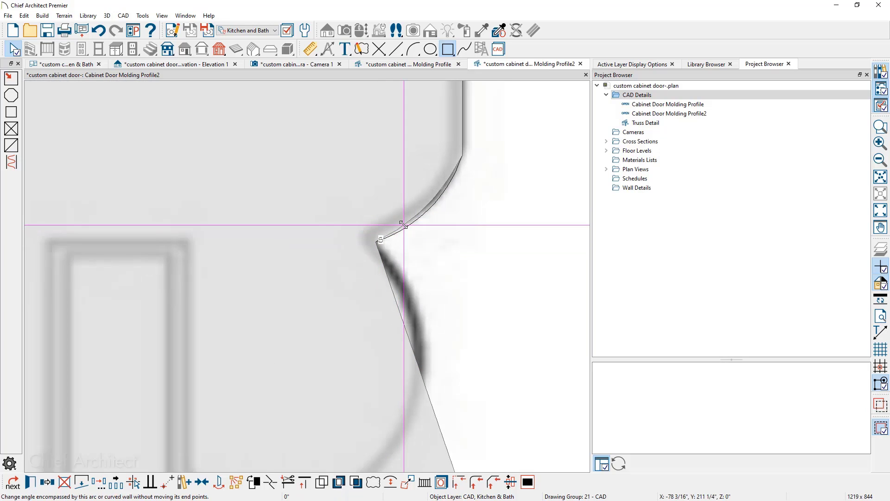
{"action": "scroll", "coordinate": [402, 236], "scroll_direction": "down", "scroll_amount": 2}
- Move the lower front corner to the bottom-edge break and convert the segment up to the notch to an arc following the lower bead
{"action": "left_click_drag", "start_coordinate": [438, 395], "coordinate": [376, 395]}
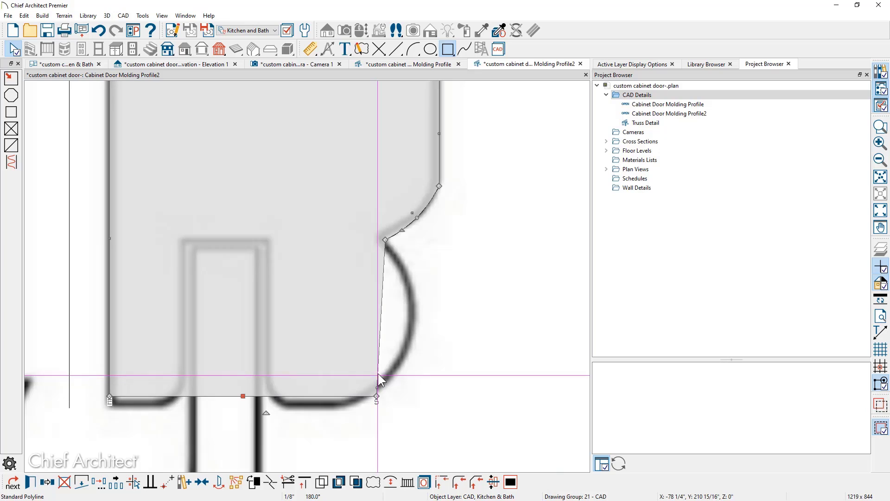
{"action": "left_click", "coordinate": [379, 348]}
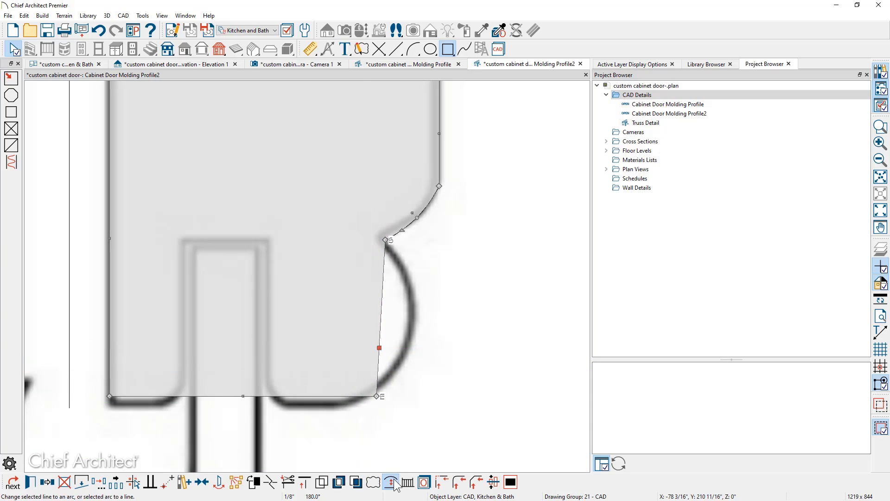
{"action": "left_click_drag", "start_coordinate": [380, 348], "coordinate": [402, 358]}
{"action": "scroll", "coordinate": [409, 288], "scroll_direction": "down", "scroll_amount": 4}
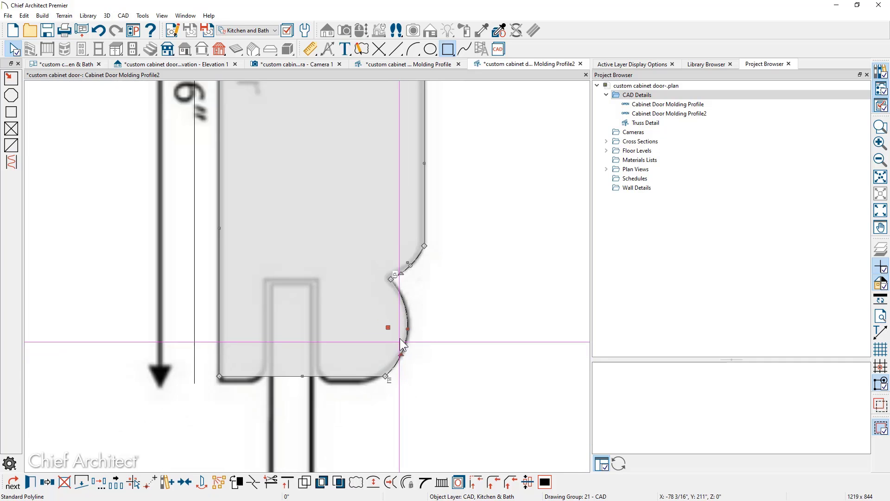
- Add the traced door frame profile to the library as a molding and rename it "Molding - Upper"
{"action": "middle_click_drag", "start_coordinate": [441, 255], "coordinate": [415, 425]}
{"action": "scroll", "coordinate": [396, 231], "scroll_direction": "up", "scroll_amount": 3}
{"action": "middle_click_drag", "start_coordinate": [407, 220], "coordinate": [423, 130]}
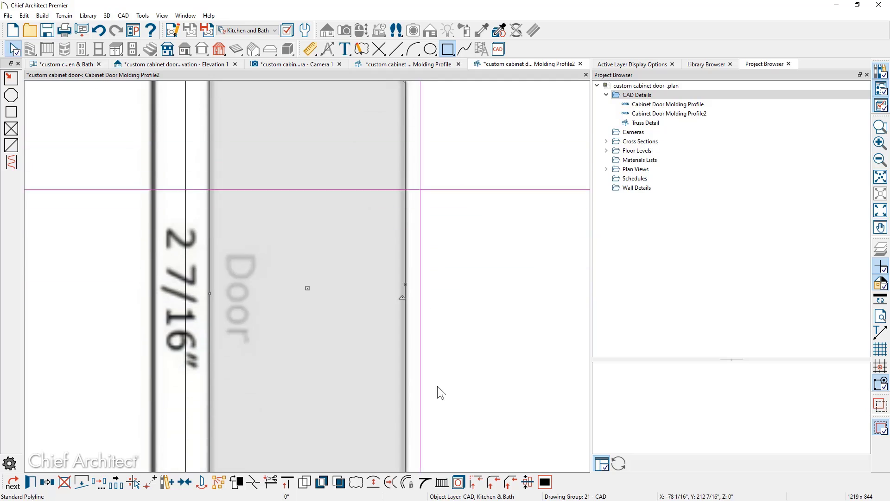
{"action": "middle_click_drag", "start_coordinate": [438, 386], "coordinate": [401, 103]}
{"action": "scroll", "coordinate": [443, 369], "scroll_direction": "down", "scroll_amount": 3}
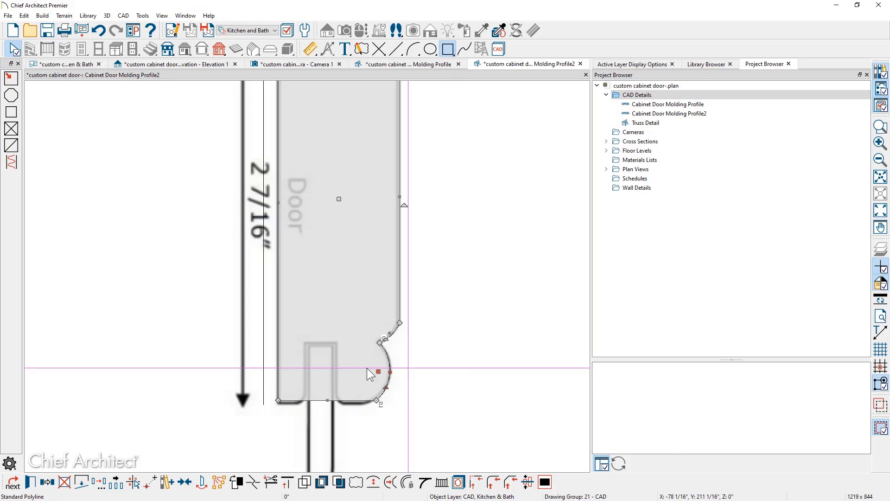
{"action": "left_click", "coordinate": [166, 479]}
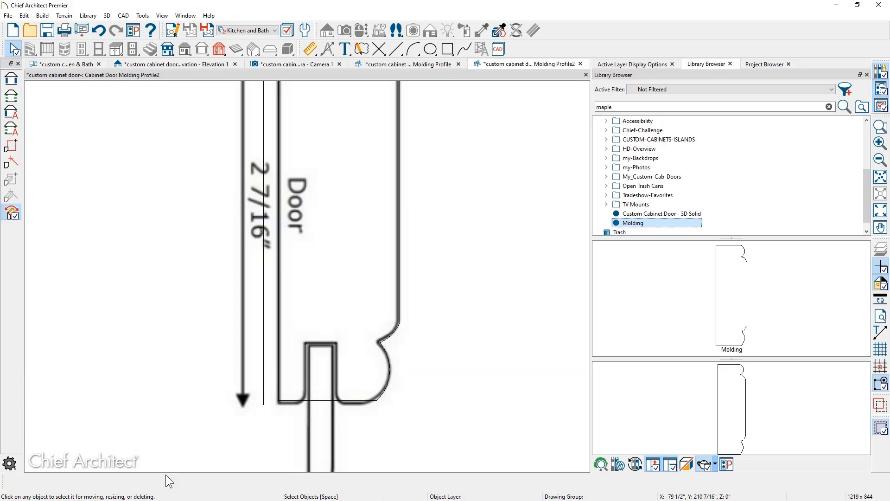
{"action": "left_click", "coordinate": [657, 222]}
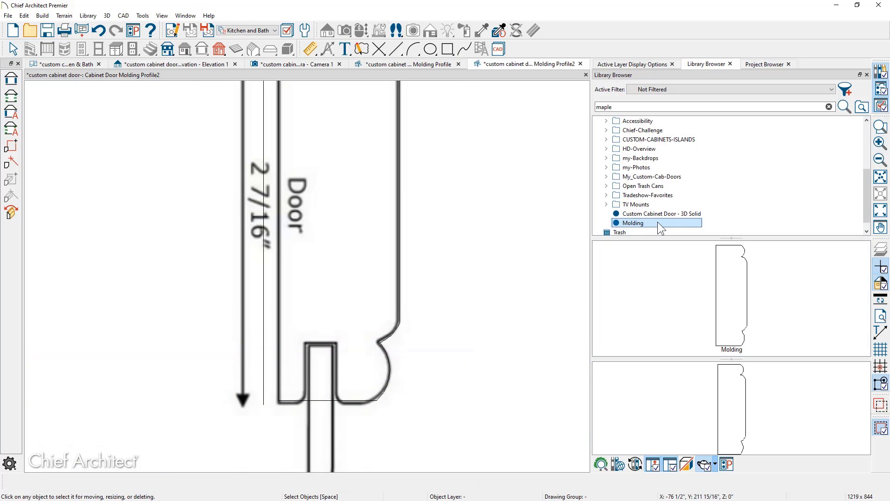
{"action": "left_click", "coordinate": [657, 224]}
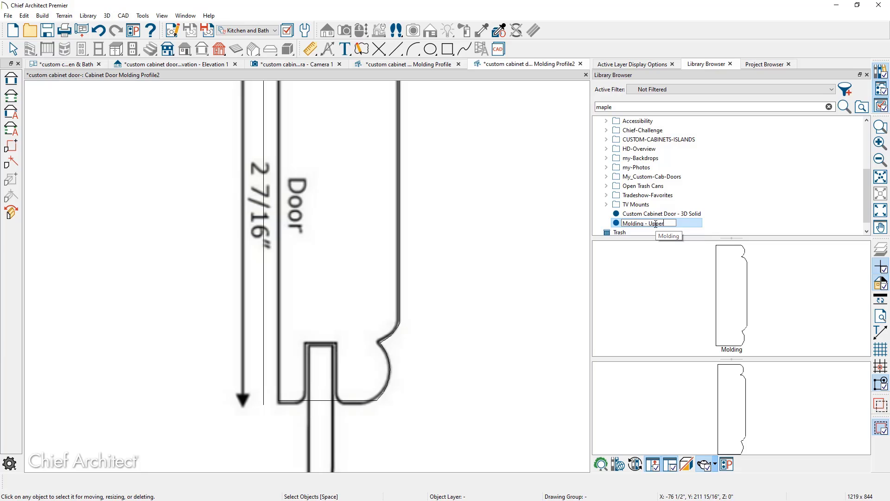
{"action": "key", "text": "Return"}
- Draw a 1/2" wide rectangular polyline over the panel section, from the frame's bottom edge to just above the slanted break line, using entered coordinates
{"action": "middle_click_drag", "start_coordinate": [485, 318], "coordinate": [463, 171]}
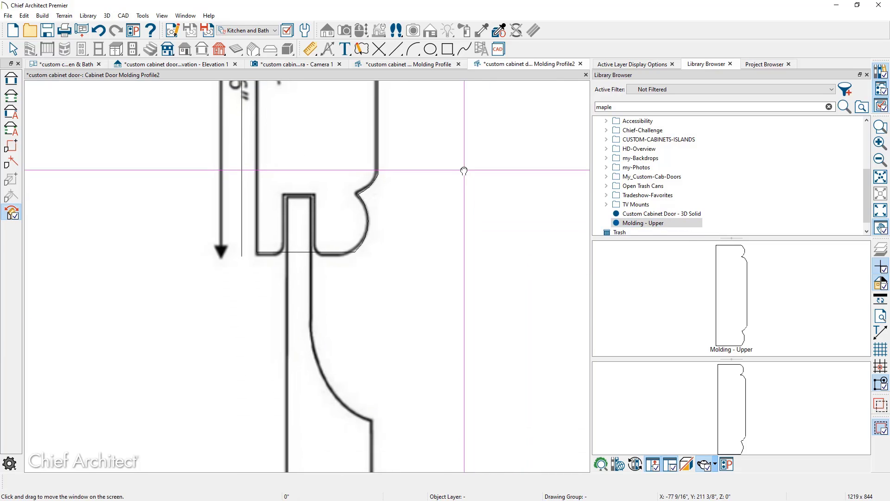
{"action": "middle_click_drag", "start_coordinate": [455, 297], "coordinate": [450, 200]}
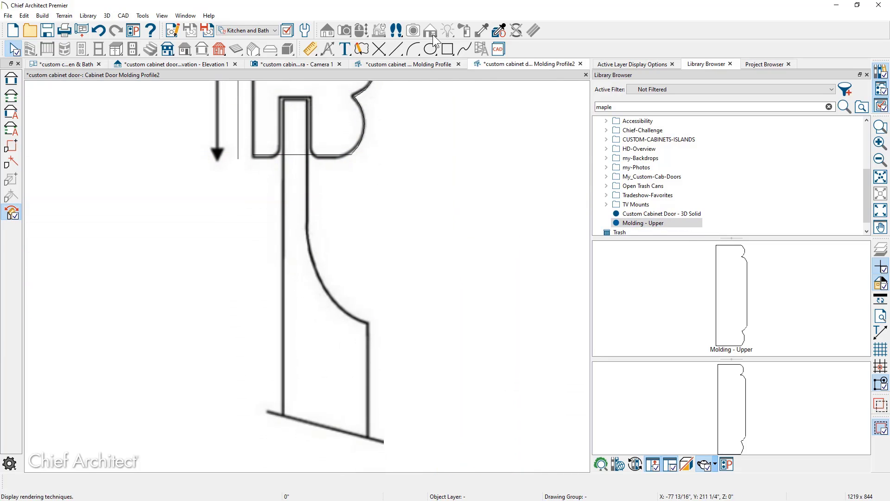
{"action": "left_click", "coordinate": [447, 49]}
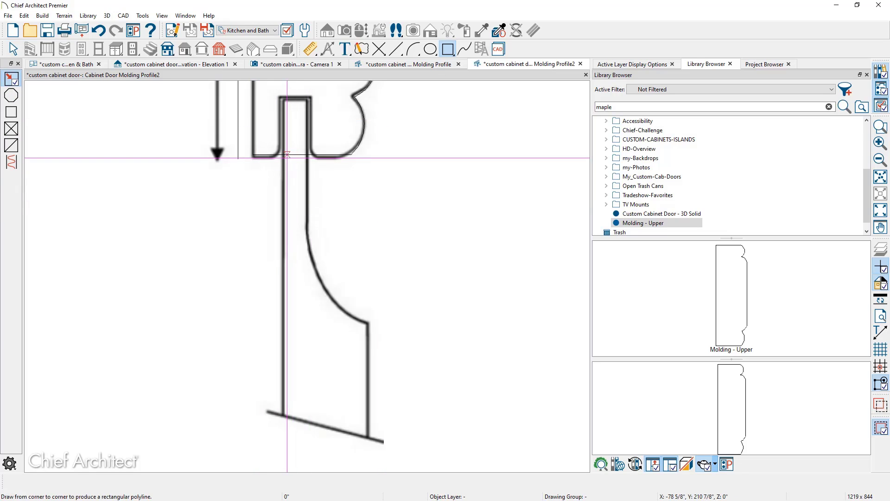
{"action": "left_click_drag", "start_coordinate": [286, 156], "coordinate": [367, 432]}
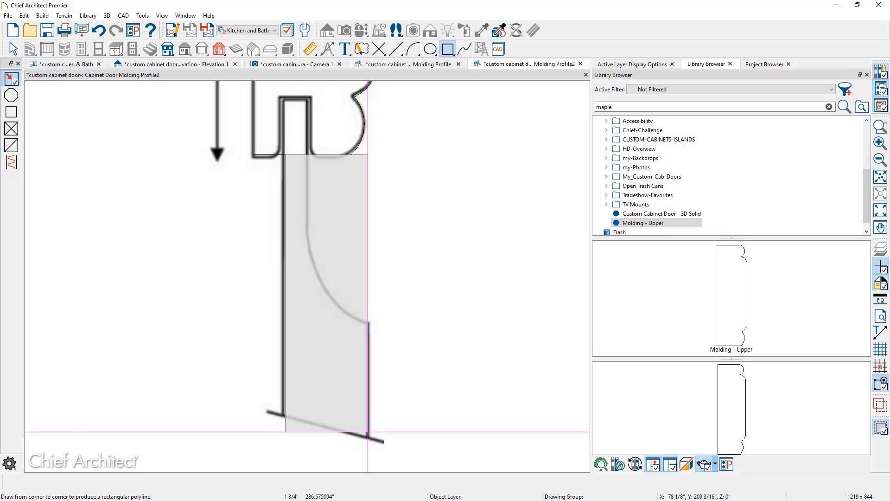
{"action": "key", "text": "Tab"}
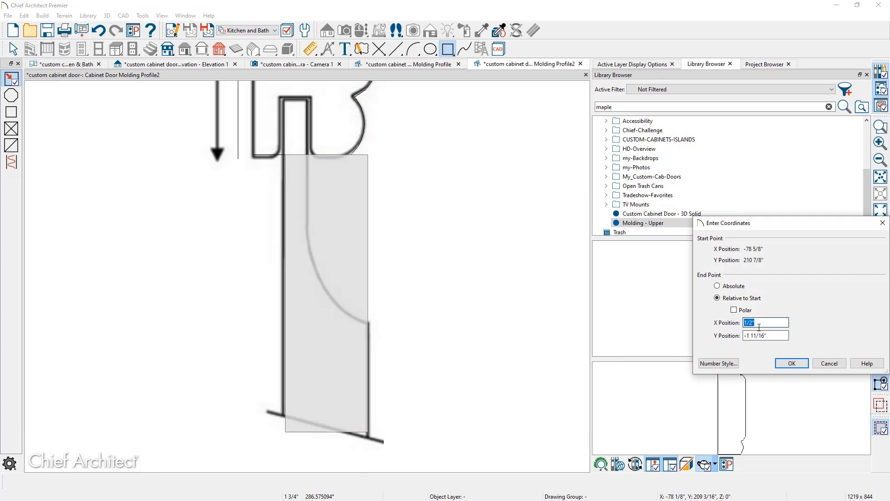
{"action": "left_click", "coordinate": [764, 335]}
{"action": "left_click", "coordinate": [806, 362]}
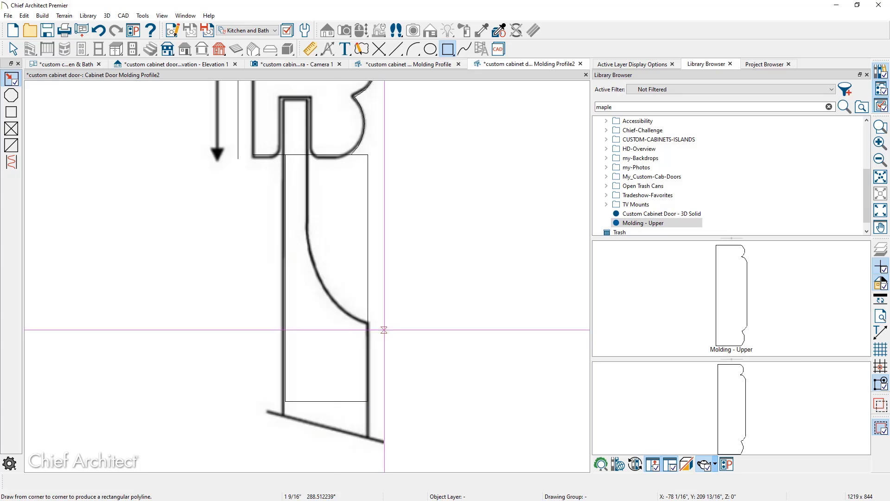
- Break the panel rectangle's front edge at the lower end of the cove and pull its upper corner in to the tongue's front face
{"action": "left_click", "coordinate": [366, 308]}
{"action": "key", "text": "3"}
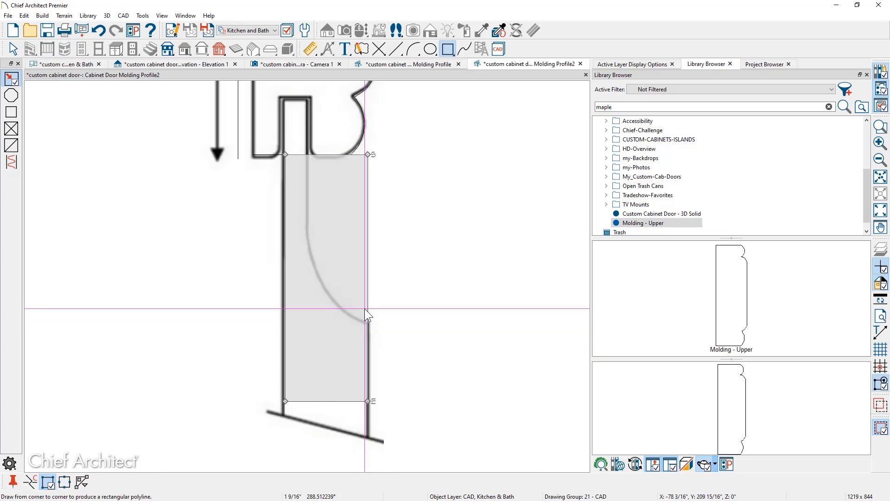
{"action": "left_click", "coordinate": [367, 325]}
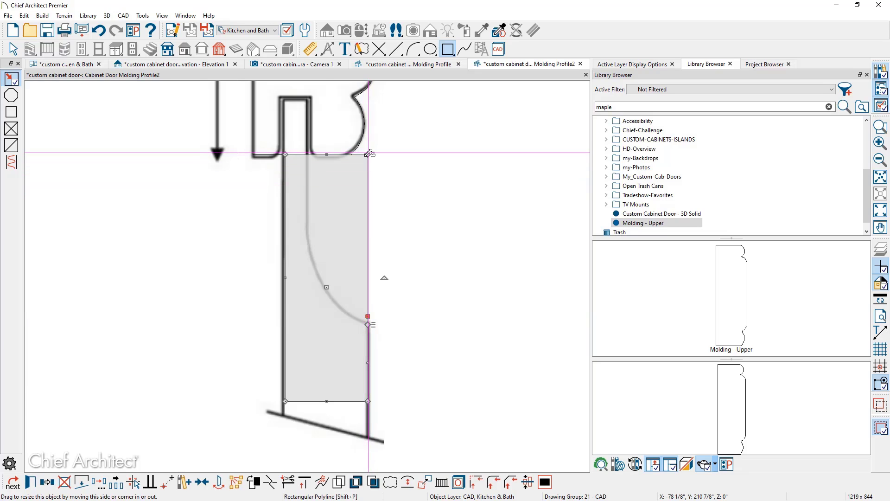
{"action": "left_click_drag", "start_coordinate": [369, 153], "coordinate": [309, 154]}
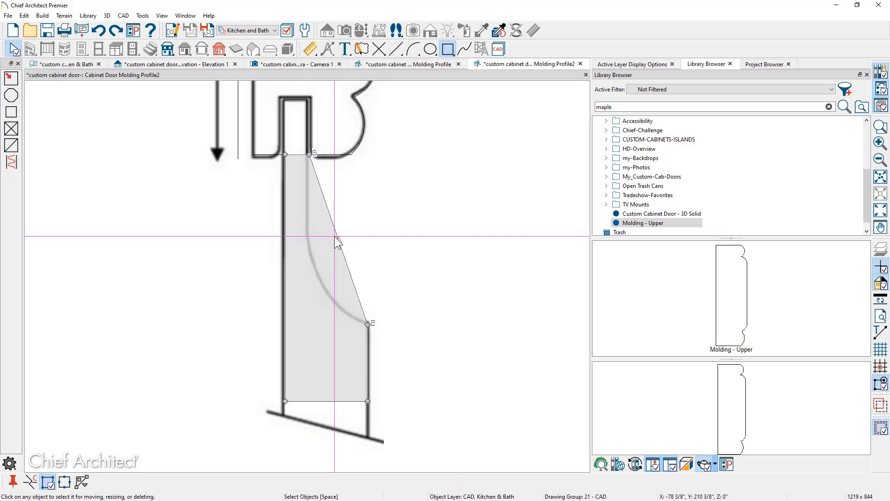
- Break the slanted edge, move that point to where the cove begins, and convert the segment below it to an arc matching the picture
{"action": "left_click", "coordinate": [334, 235]}
{"action": "left_click_drag", "start_coordinate": [335, 236], "coordinate": [310, 239]}
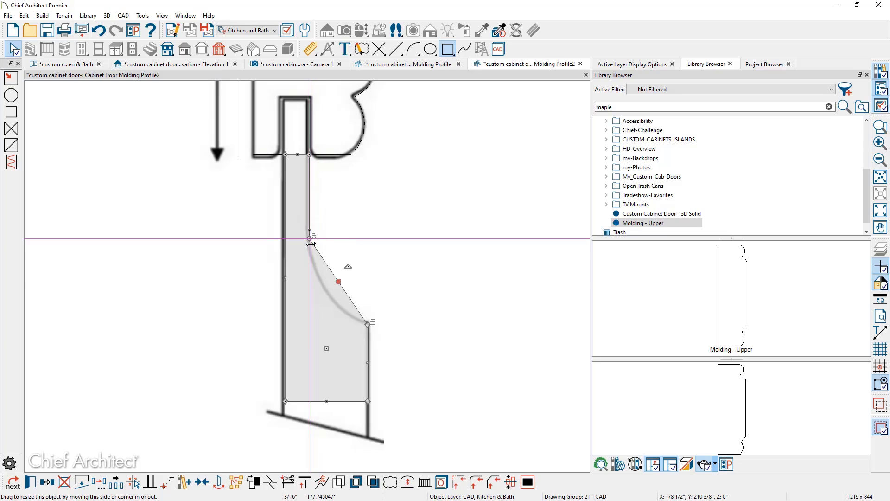
{"action": "left_click", "coordinate": [408, 482]}
{"action": "left_click_drag", "start_coordinate": [361, 299], "coordinate": [346, 313]}
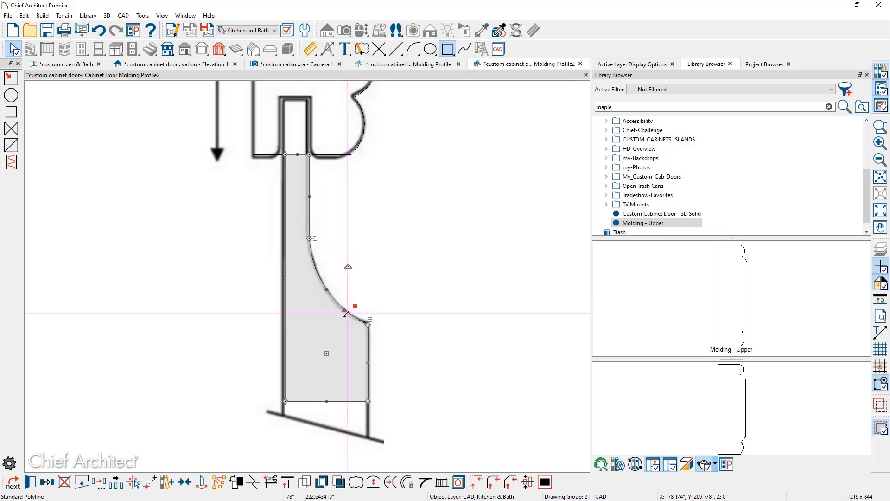
- Add the traced panel profile to the library as a molding and rename it "Molding - Lower"
{"action": "left_click", "coordinate": [167, 483]}
{"action": "left_click", "coordinate": [657, 222]}
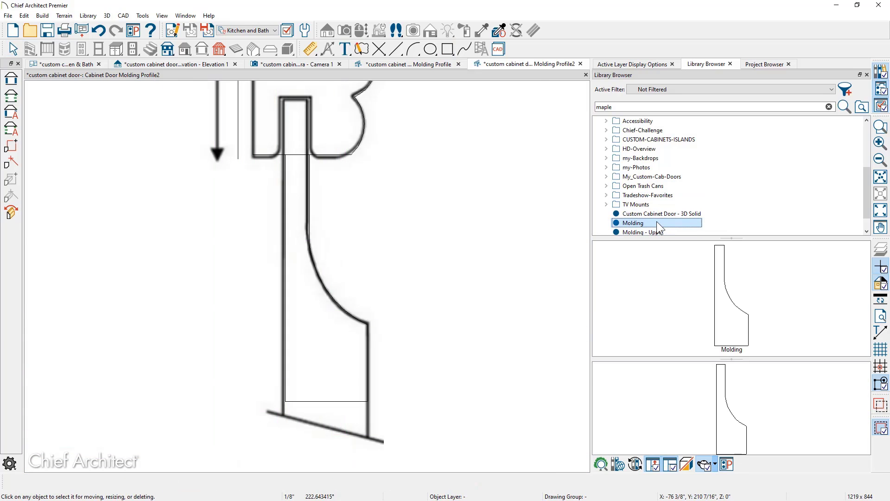
{"action": "left_click", "coordinate": [656, 223]}
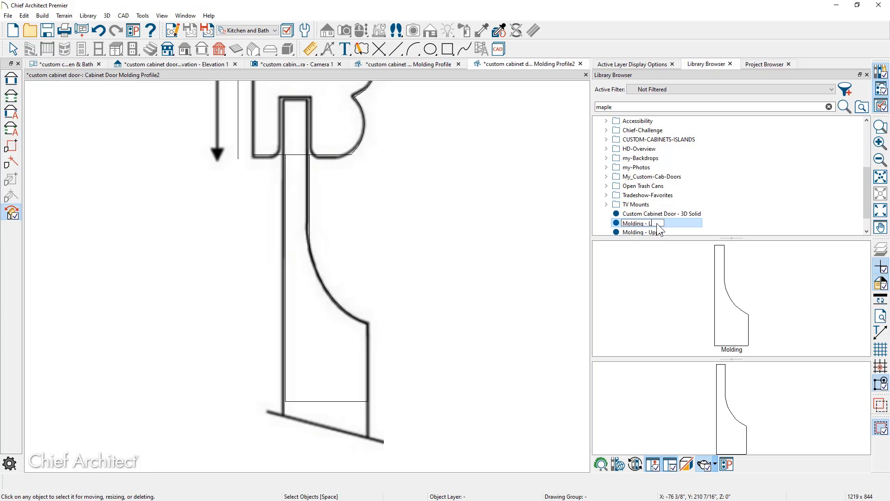
{"action": "type", "text": "- Lower"}
{"action": "key", "text": "Return"}
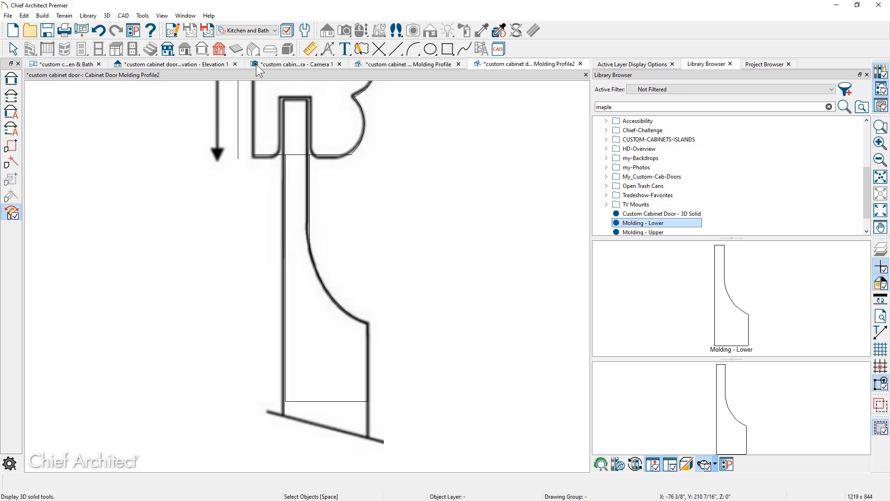
- In the Elevation 1 view, draw a rectangular polyline 14" wide by 21" high between the wood door and the base cabinet, using entered coordinates
{"action": "left_click", "coordinate": [218, 66]}
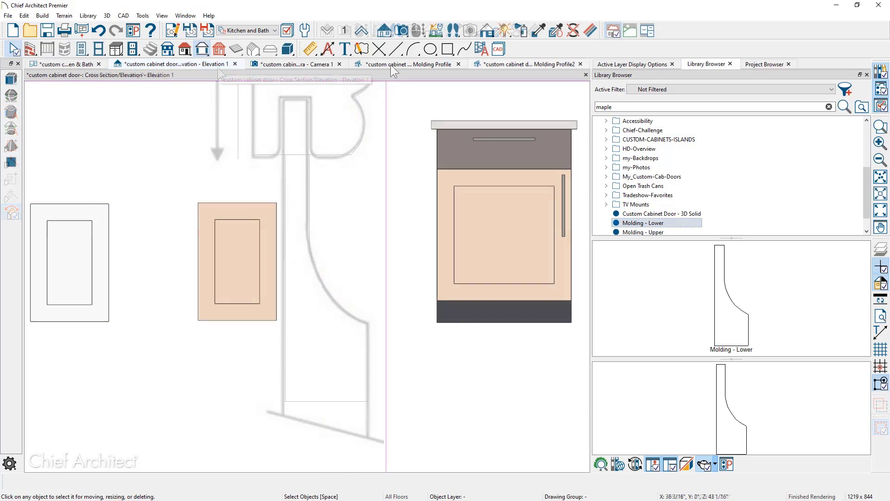
{"action": "left_click", "coordinate": [450, 48]}
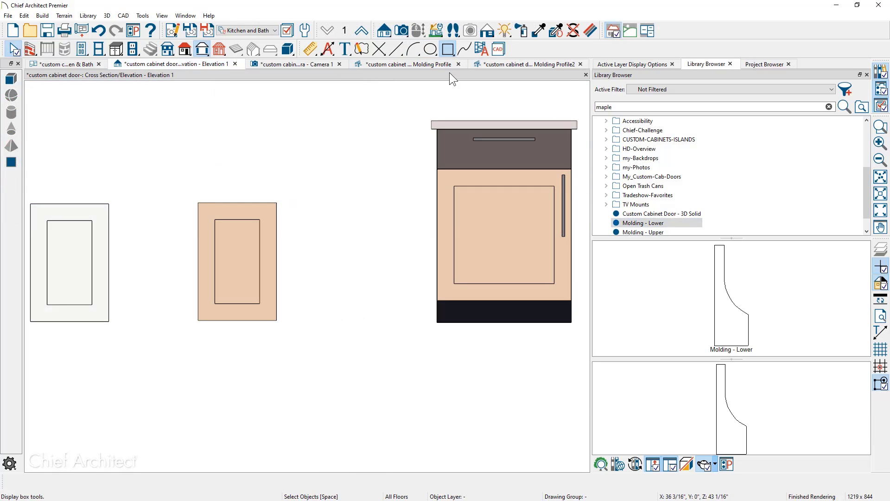
{"action": "left_click_drag", "start_coordinate": [341, 203], "coordinate": [424, 326]}
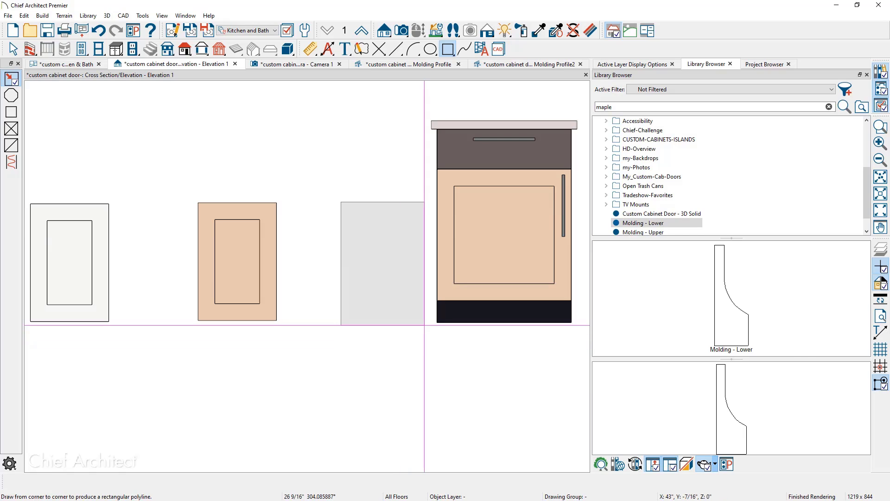
{"action": "key", "text": "Tab"}
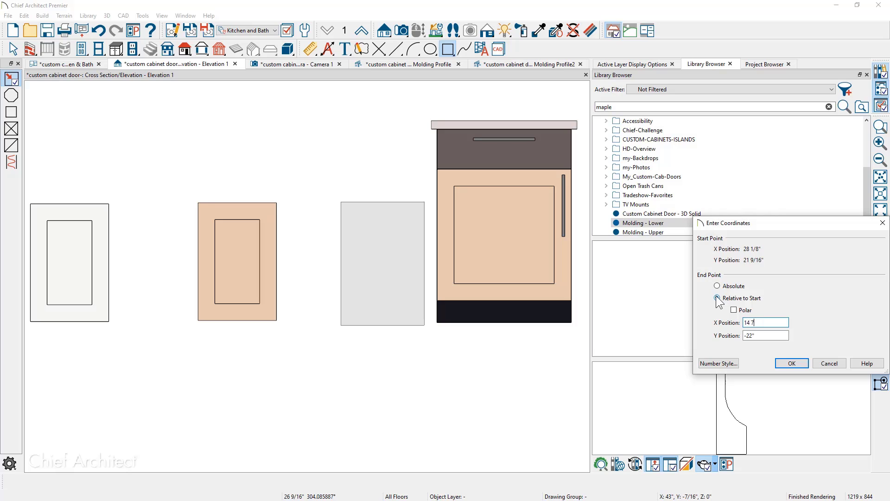
{"action": "key", "text": "BackSpace"}
{"action": "key", "text": "BackSpace"}
{"action": "key", "text": "Tab"}
{"action": "type", "text": "-22"}
{"action": "key", "text": "Return"}
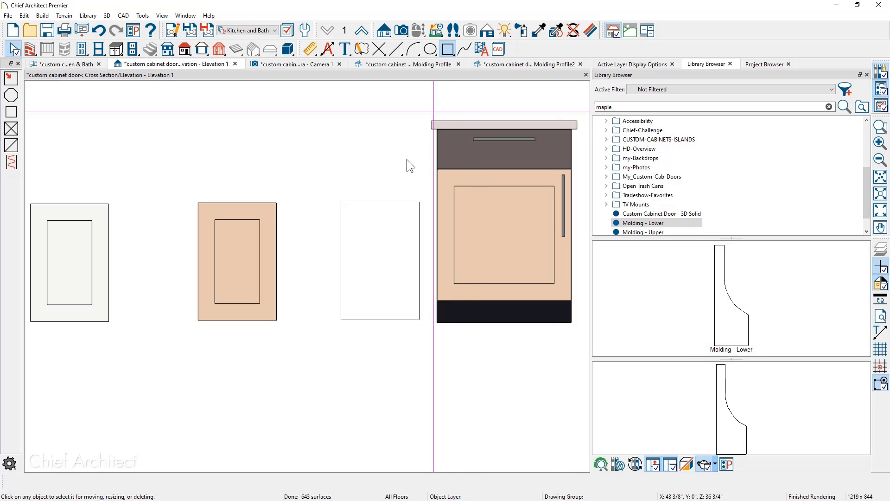
- Move the new rectangle away from the base cabinet, roughly midway between it and the wood-colored door
{"action": "left_click", "coordinate": [418, 263]}
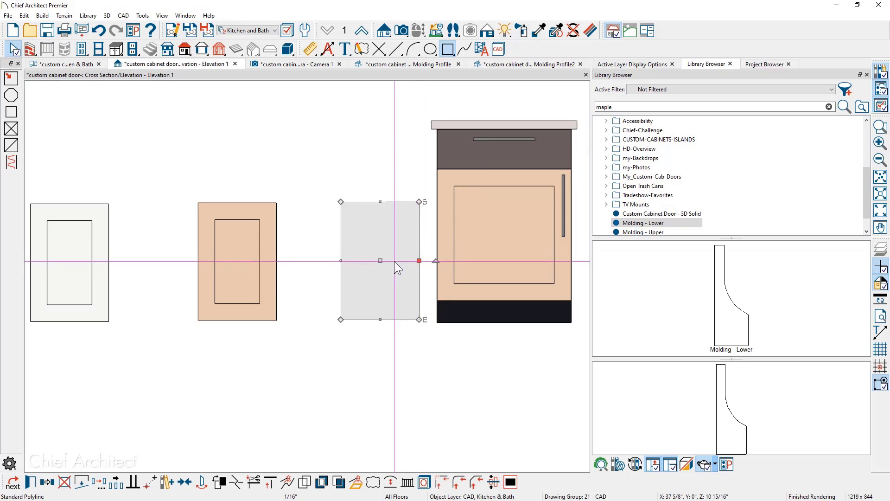
{"action": "left_click_drag", "start_coordinate": [381, 261], "coordinate": [365, 259]}
{"action": "left_click_drag", "start_coordinate": [356, 259], "coordinate": [357, 259]}
{"action": "key", "text": "Escape"}
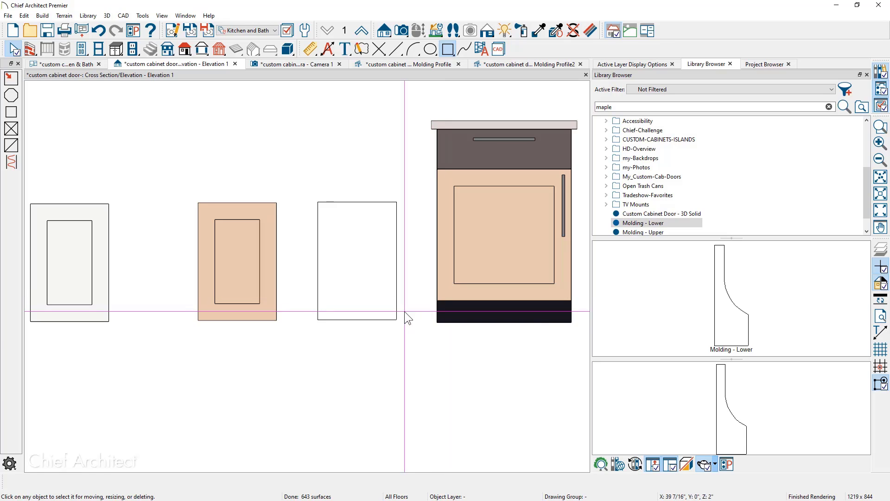
- Set the concentric edit jump to 0 in the edit behavior preferences
{"action": "scroll", "coordinate": [405, 320], "scroll_direction": "up", "scroll_amount": 2}
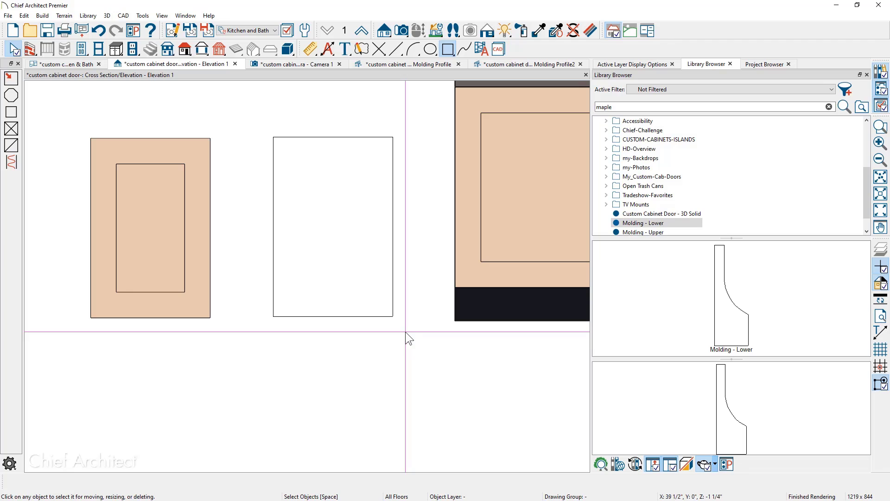
{"action": "left_click", "coordinate": [26, 16]}
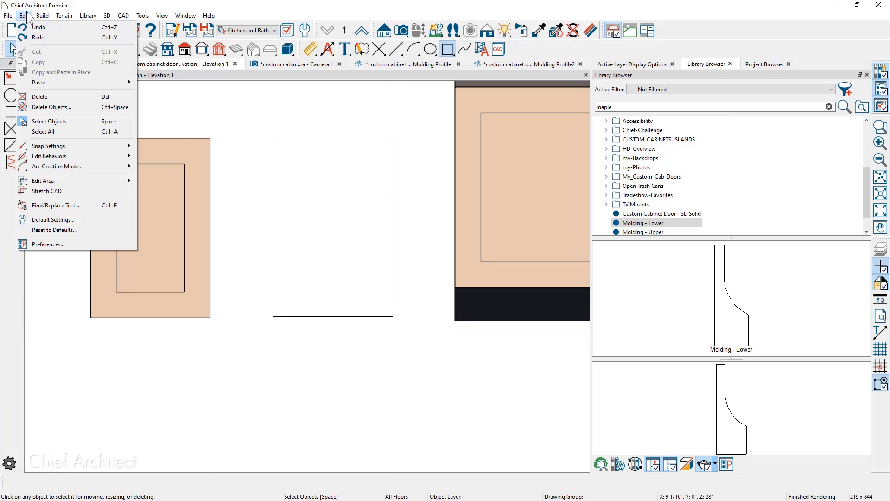
{"action": "left_click", "coordinate": [55, 243]}
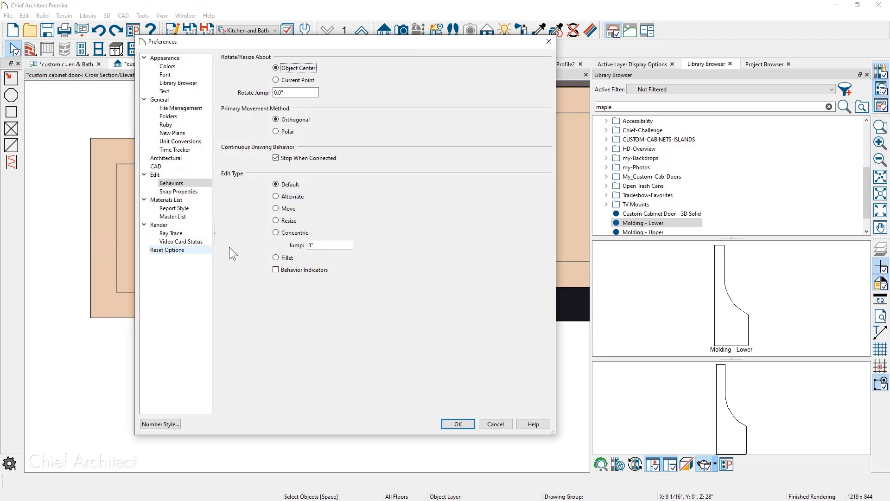
{"action": "left_click", "coordinate": [315, 246]}
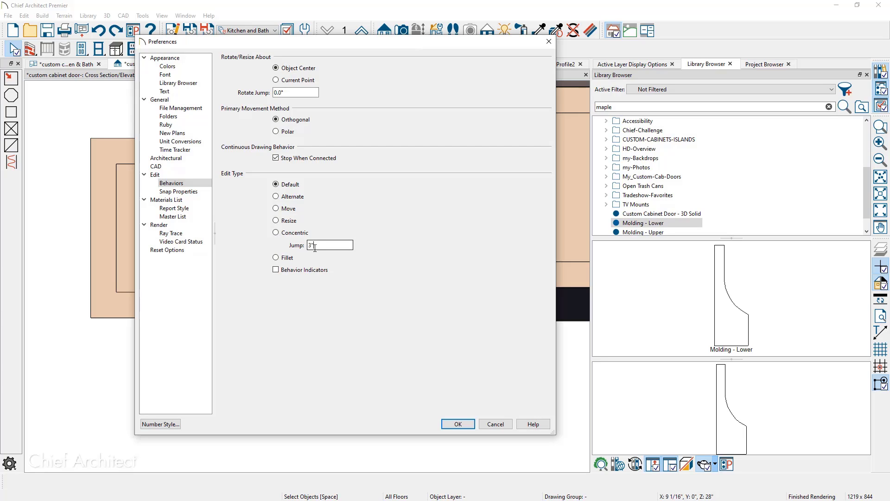
{"action": "double_click", "coordinate": [315, 246]}
{"action": "type", "text": "0"}
{"action": "left_click", "coordinate": [466, 424]}
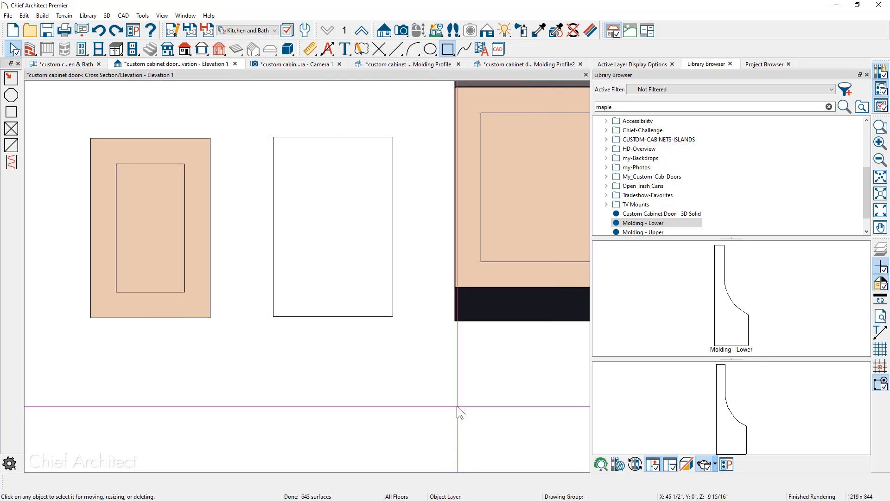
- Resize the rectangle concentrically inward by 2 7/16" on all sides, entering relative coordinates of -2 7/16" and 2 7/16"
{"action": "left_click", "coordinate": [394, 317]}
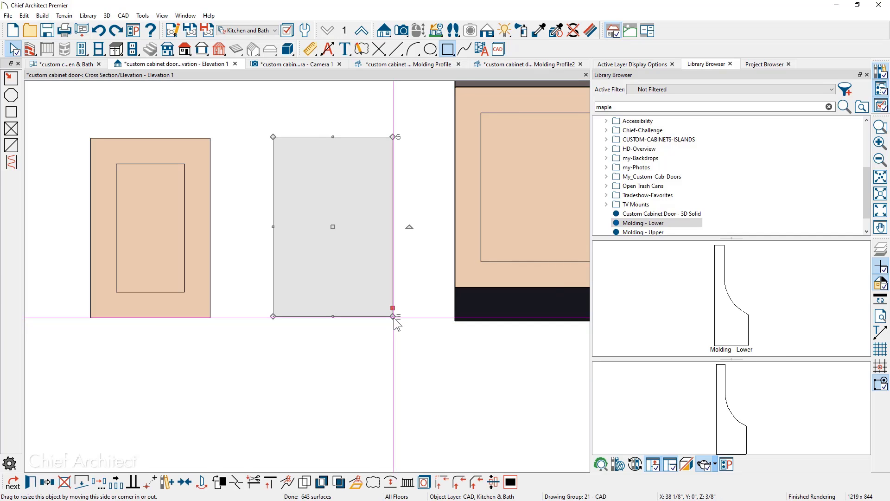
{"action": "left_click_drag", "start_coordinate": [394, 318], "coordinate": [377, 302]}
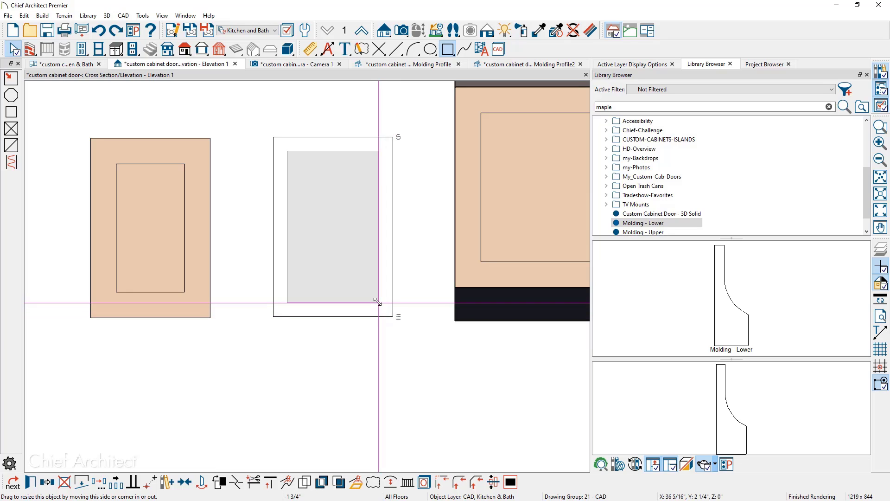
{"action": "key", "text": "Tab"}
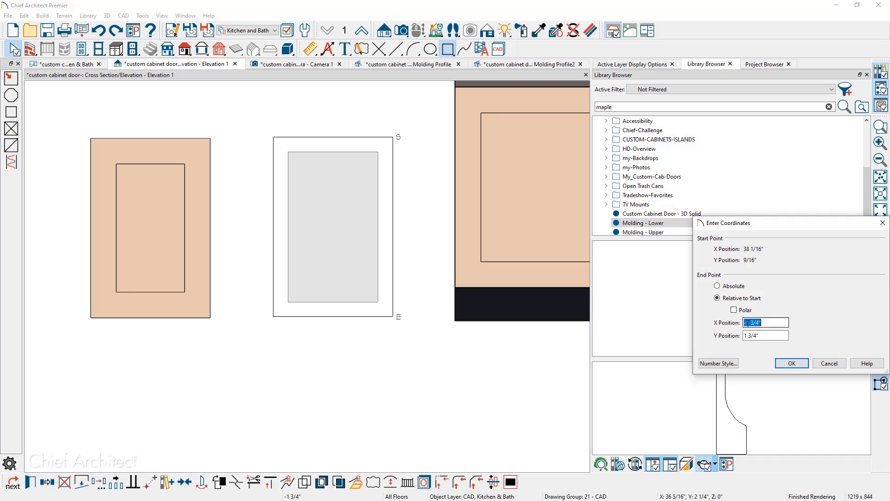
{"action": "left_click_drag", "start_coordinate": [746, 323], "coordinate": [777, 330]}
{"action": "type", "text": "2"}
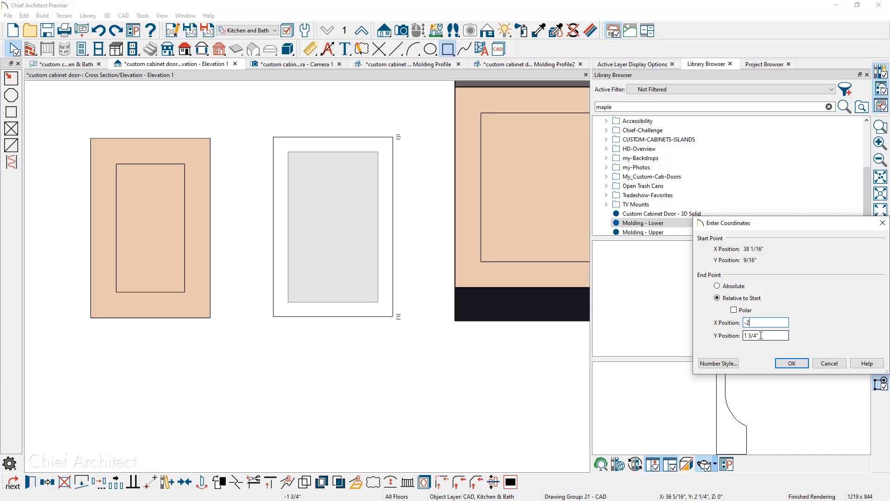
{"action": "type", "text": " 7/16"}
{"action": "key", "text": "Tab"}
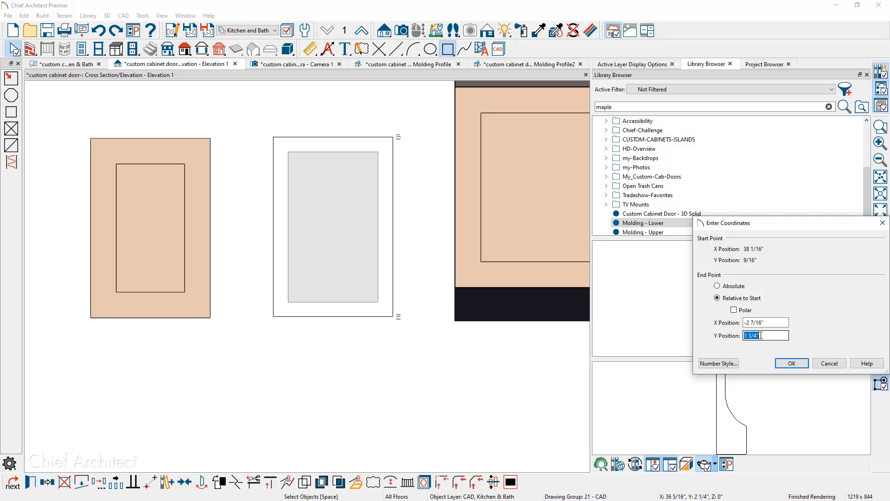
{"action": "type", "text": "2 7/16"}
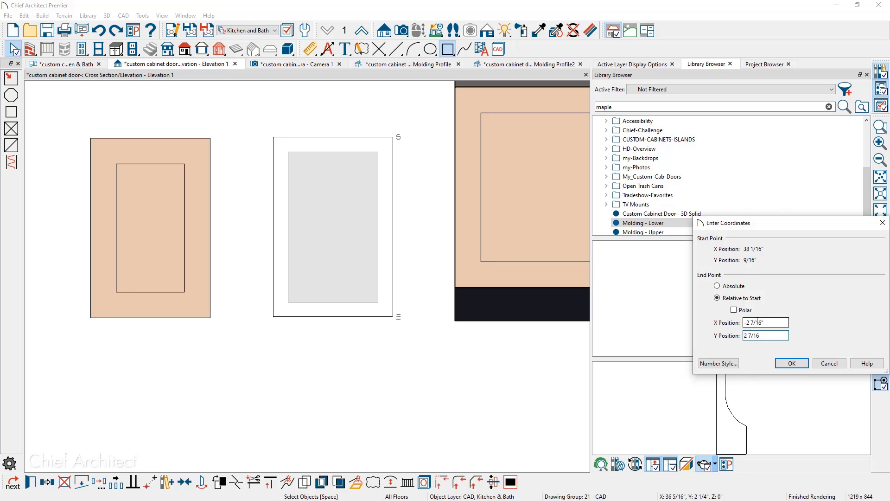
{"action": "left_click", "coordinate": [791, 363]}
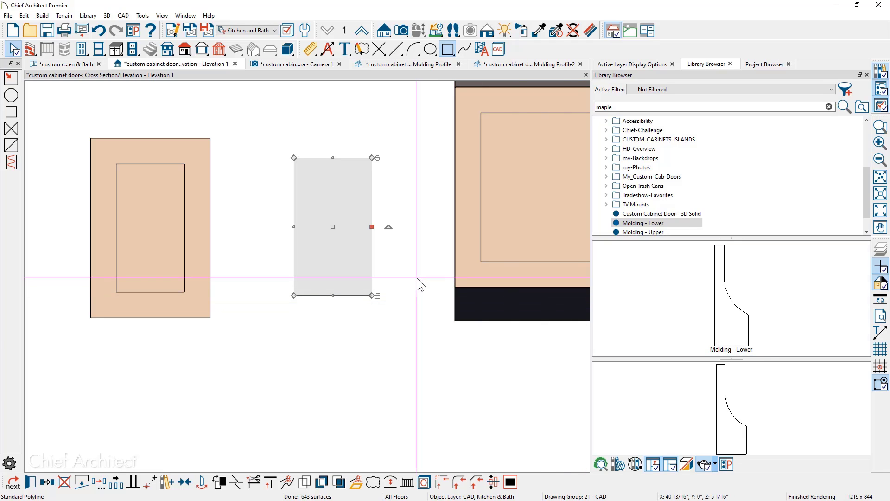
- Convert the resized rectangle to a 3D Molding Polyline on the default moldings layer
{"action": "left_click", "coordinate": [355, 483]}
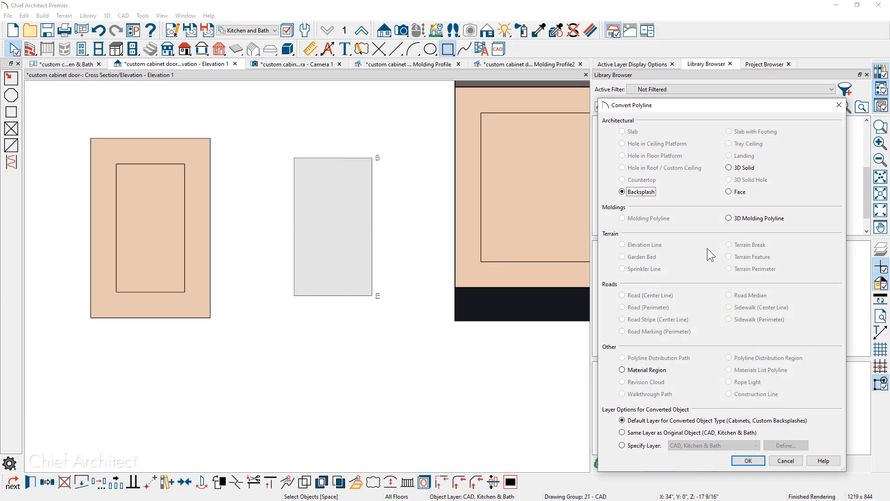
{"action": "left_click", "coordinate": [731, 219]}
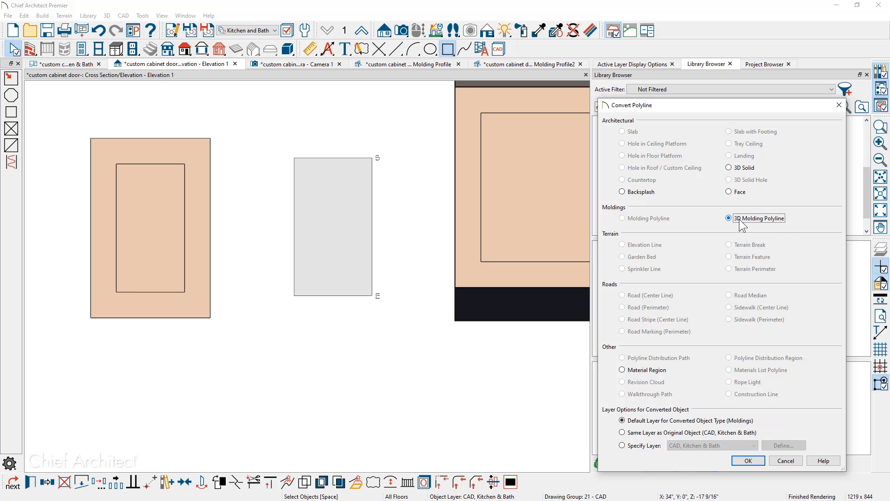
{"action": "left_click", "coordinate": [754, 463]}
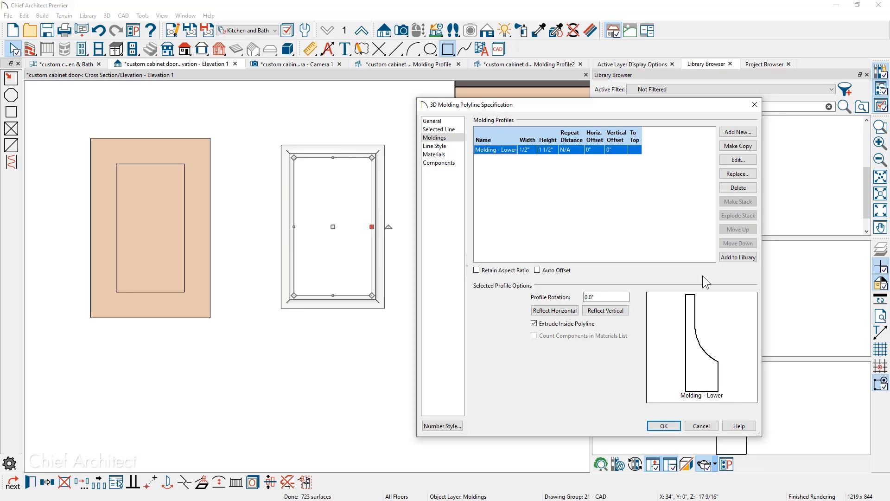
- Replace the molding polyline's profile with "Molding - Upper" from the User Catalog
{"action": "left_click", "coordinate": [727, 174]}
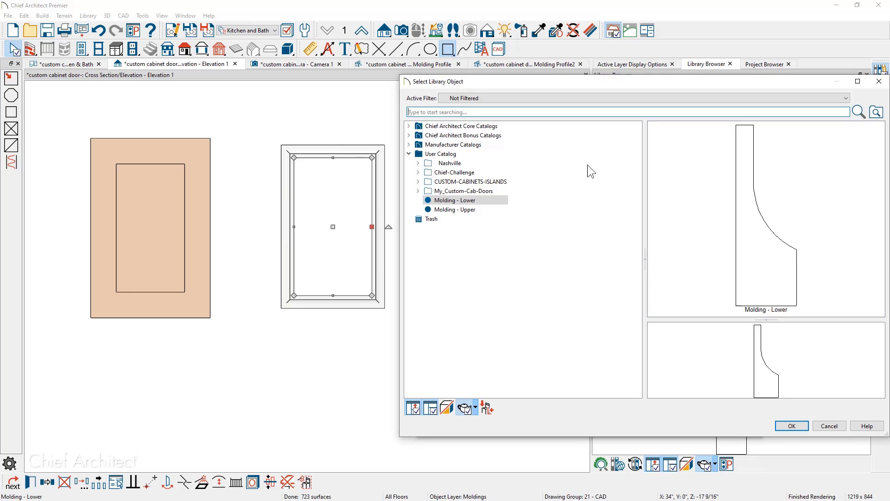
{"action": "left_click", "coordinate": [482, 208]}
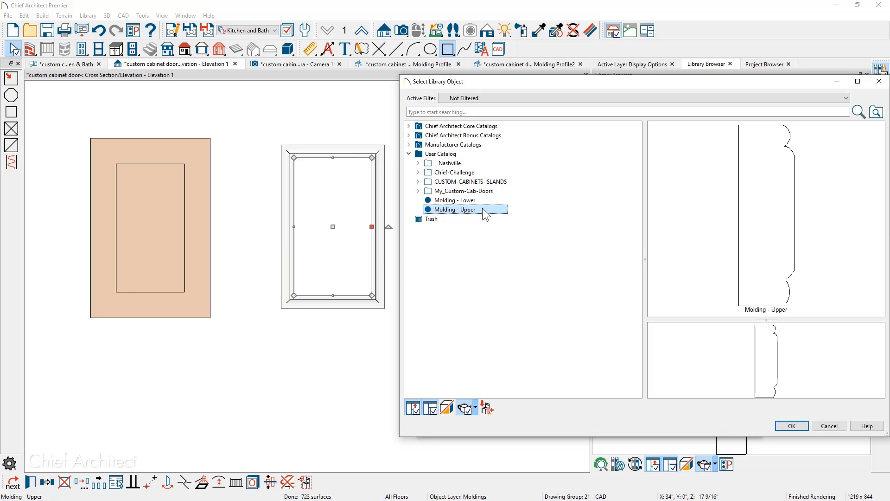
{"action": "left_click", "coordinate": [785, 426]}
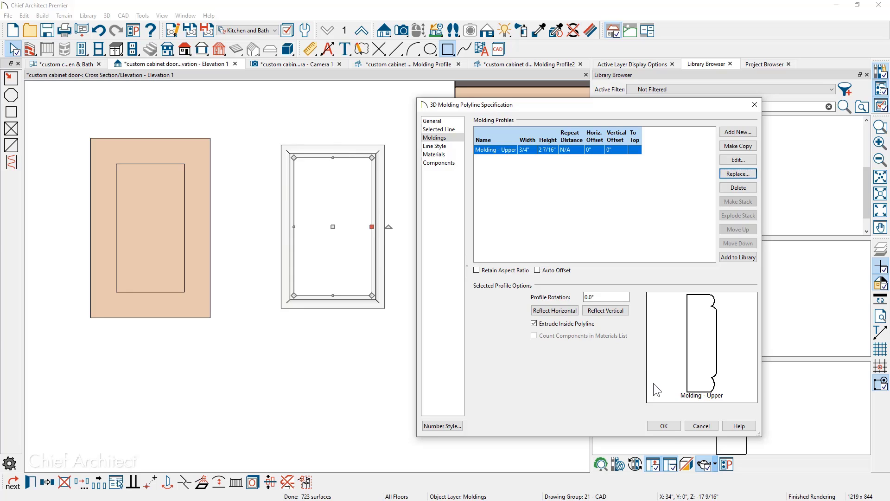
{"action": "left_click", "coordinate": [668, 429]}
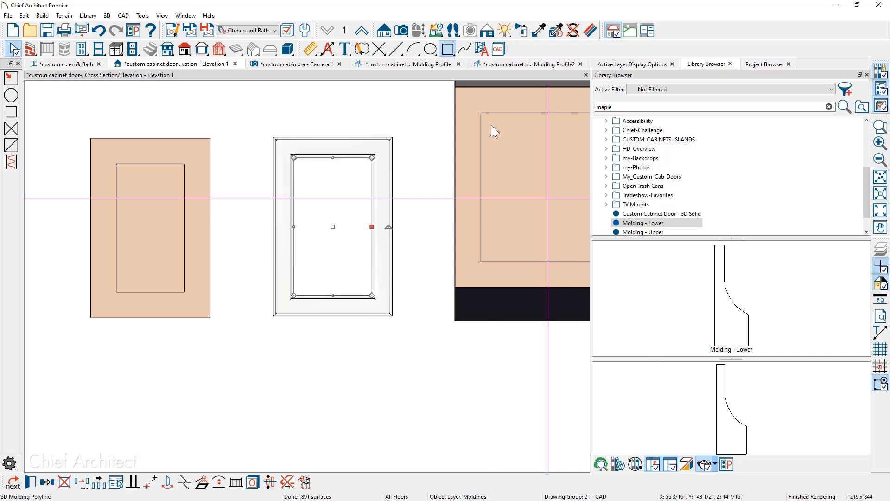
- Draw a rectangle along the frame's inner opening and resize it concentrically inward with relative coordinates of -1 1/2" and 1 1/2"
{"action": "left_click", "coordinate": [448, 49]}
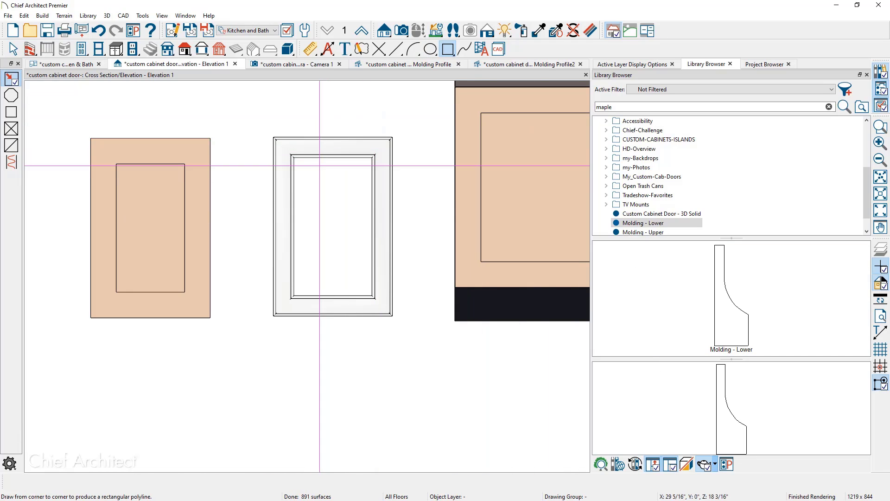
{"action": "left_click_drag", "start_coordinate": [300, 174], "coordinate": [371, 295]}
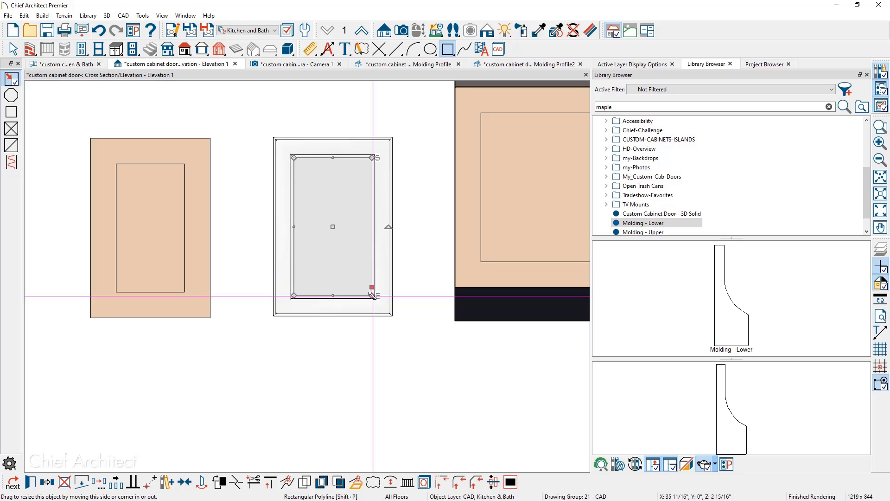
{"action": "left_click_drag", "start_coordinate": [372, 296], "coordinate": [359, 278]}
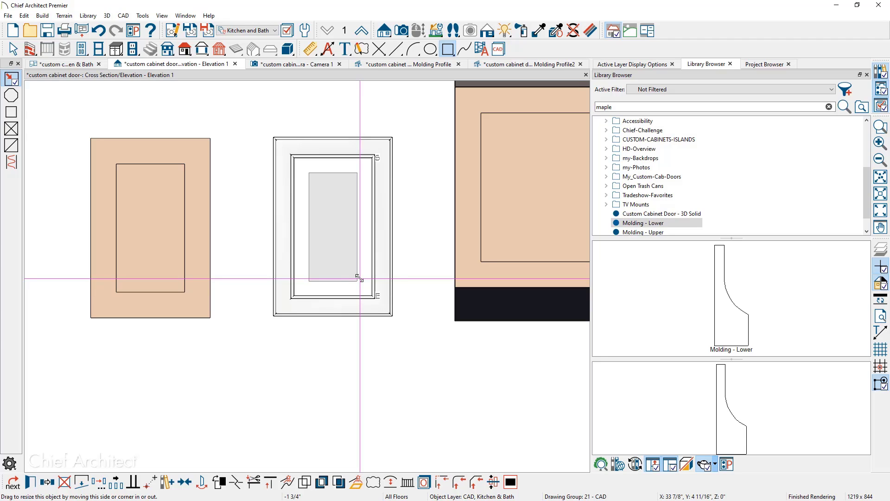
{"action": "key", "text": "Tab"}
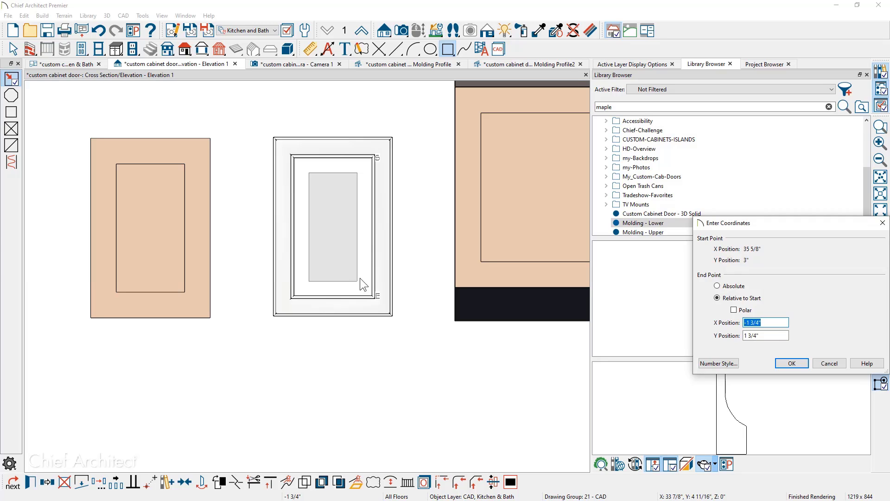
{"action": "type", "text": "-1 1/2"}
{"action": "key", "text": "Tab"}
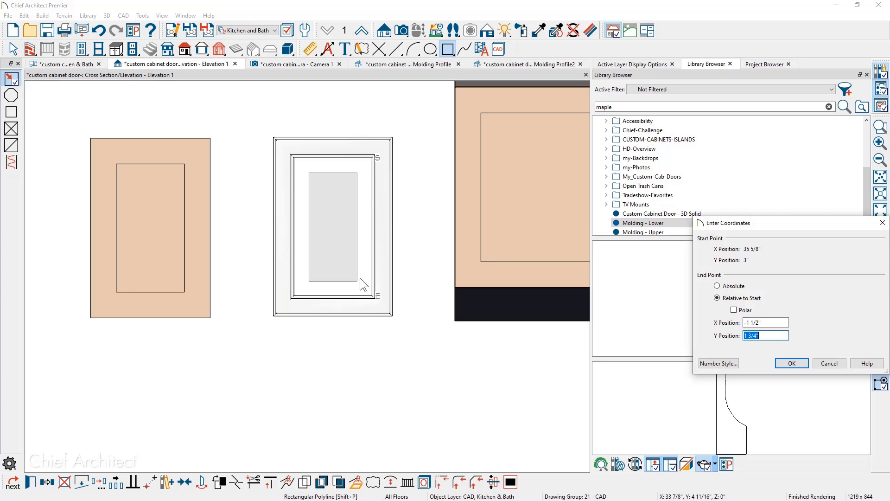
{"action": "type", "text": "1.5"}
{"action": "left_click", "coordinate": [779, 362]}
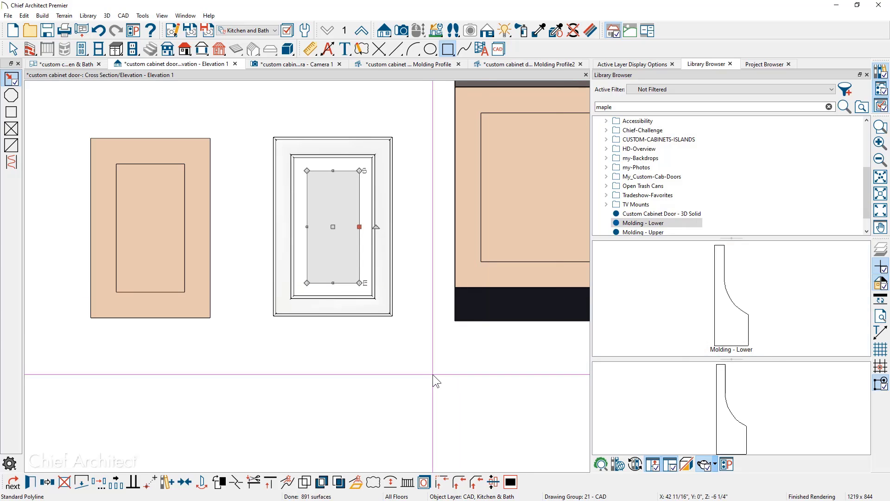
- Convert the inner rectangle to a 3D Molding Polyline on the default moldings layer, using the "Molding - Lower" profile
{"action": "left_click", "coordinate": [361, 485]}
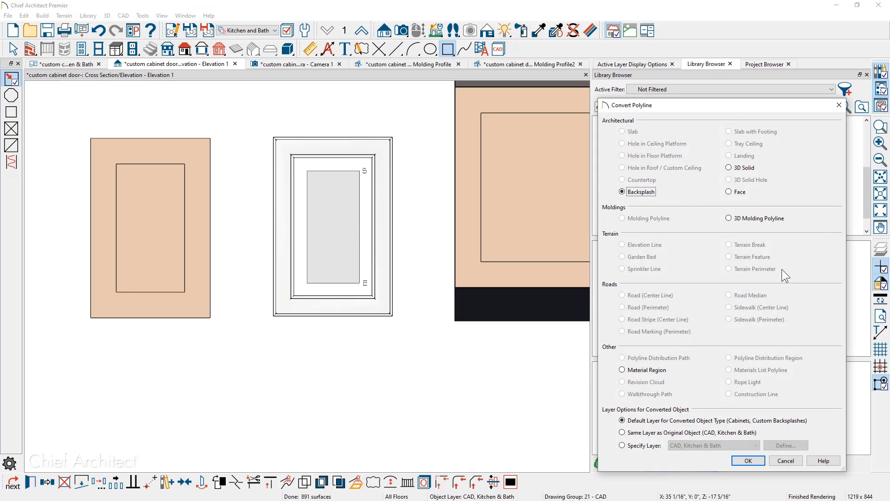
{"action": "left_click", "coordinate": [787, 218]}
{"action": "left_click", "coordinate": [729, 218]}
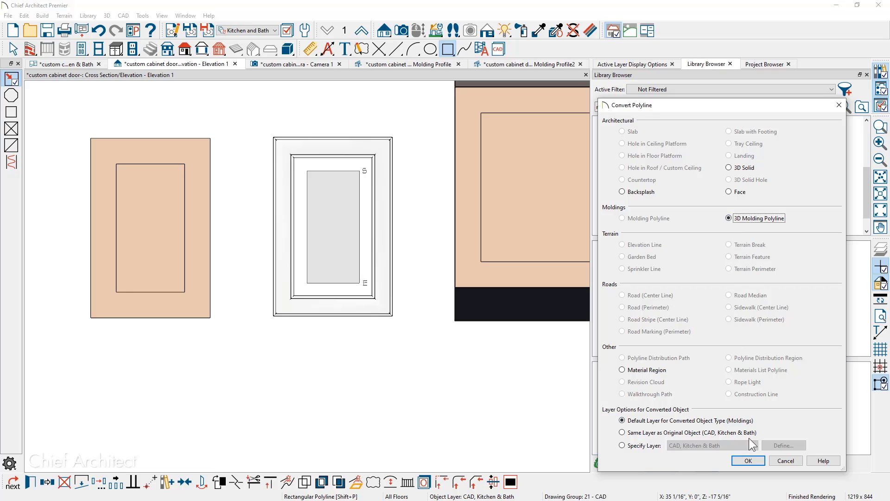
{"action": "left_click", "coordinate": [751, 460]}
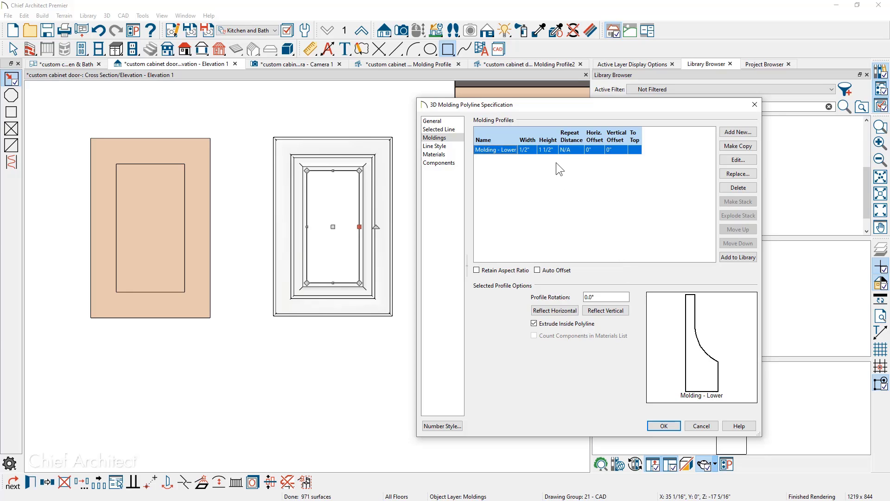
{"action": "key", "text": "Return"}
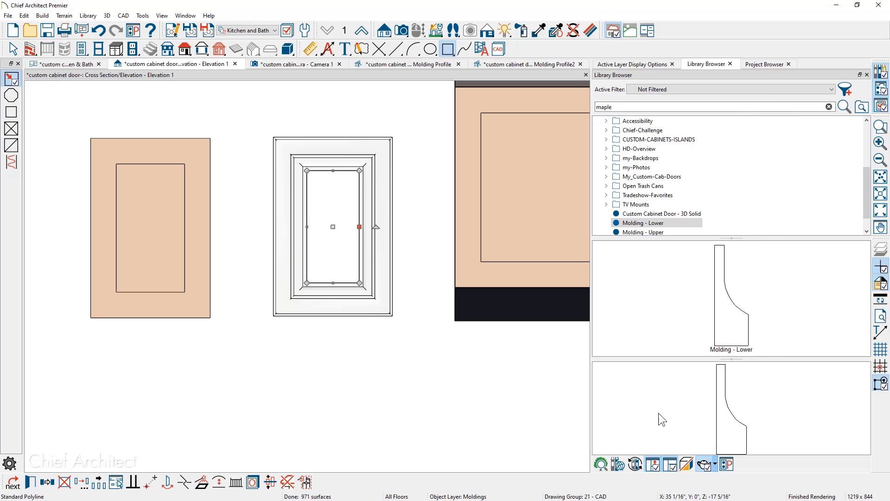
- Draw a rectangle over the opening inside the inner molding polyline, snapping to its opposite corners
{"action": "key", "text": "space"}
{"action": "middle_click_drag", "start_coordinate": [290, 302], "coordinate": [292, 351]}
{"action": "scroll", "coordinate": [295, 291], "scroll_direction": "up", "scroll_amount": 2}
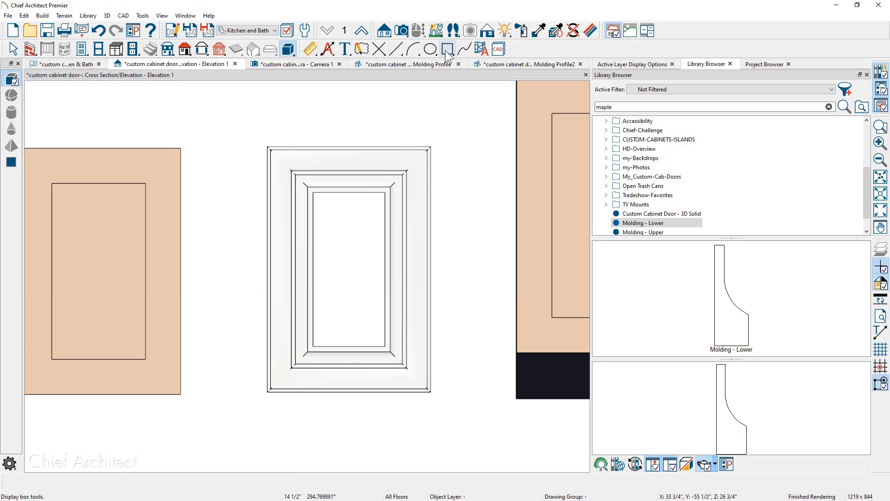
{"action": "left_click", "coordinate": [447, 50]}
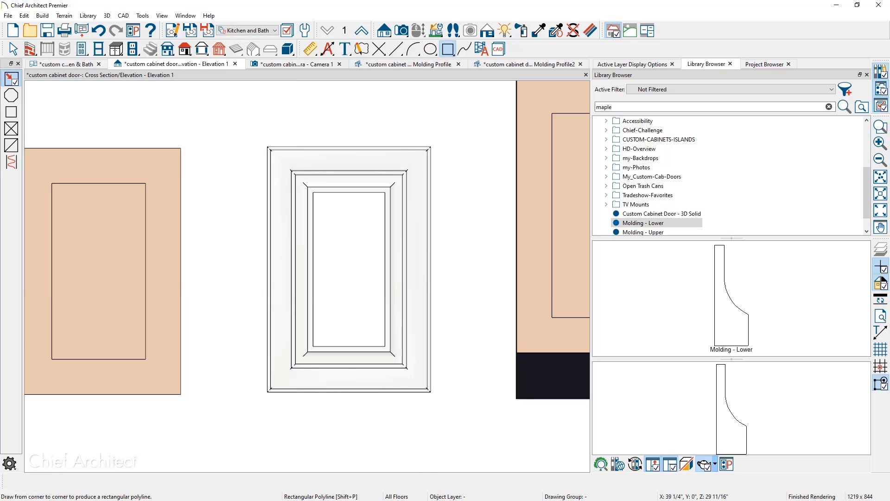
{"action": "mouse_move", "coordinate": [314, 192]}
{"action": "left_mouse_down"}
{"action": "mouse_move", "coordinate": [378, 312]}
{"action": "mouse_move", "coordinate": [386, 346]}
{"action": "left_mouse_up"}
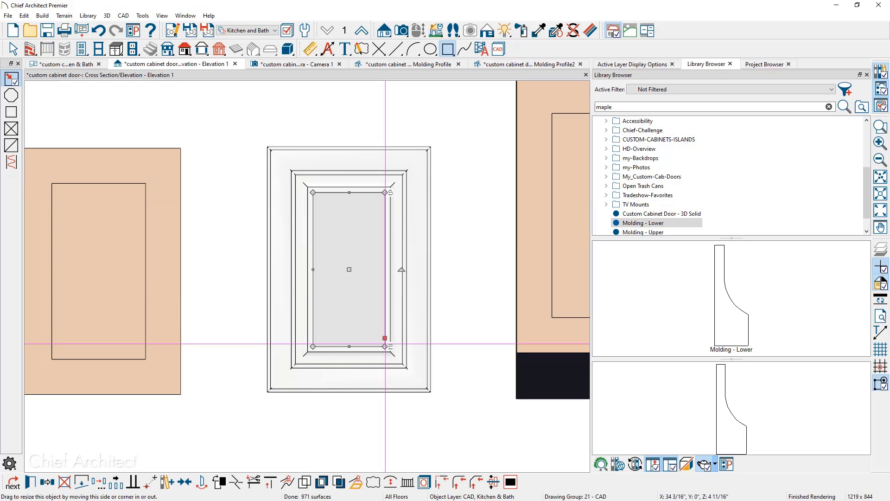
- Convert the center rectangle to a 3D Solid on the default CAD layer and set its depth to 1"
{"action": "left_click", "coordinate": [356, 483]}
{"action": "left_click", "coordinate": [744, 168]}
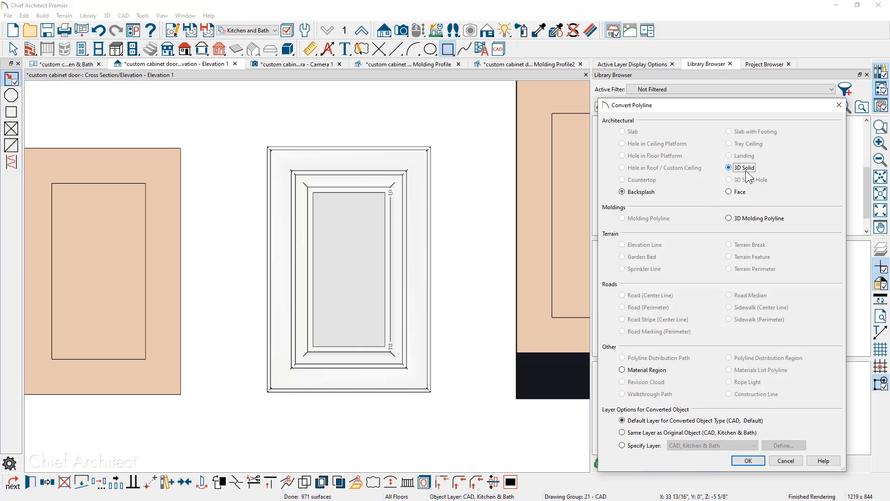
{"action": "left_click", "coordinate": [750, 460]}
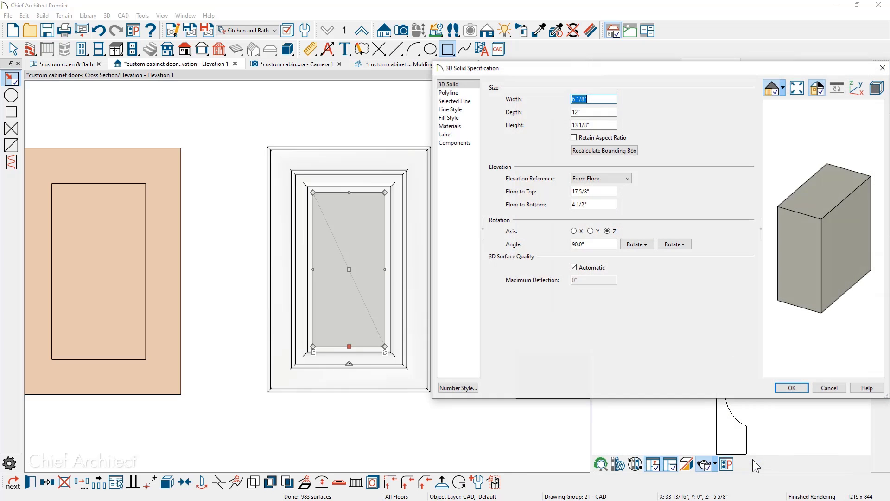
{"action": "key", "text": "Tab"}
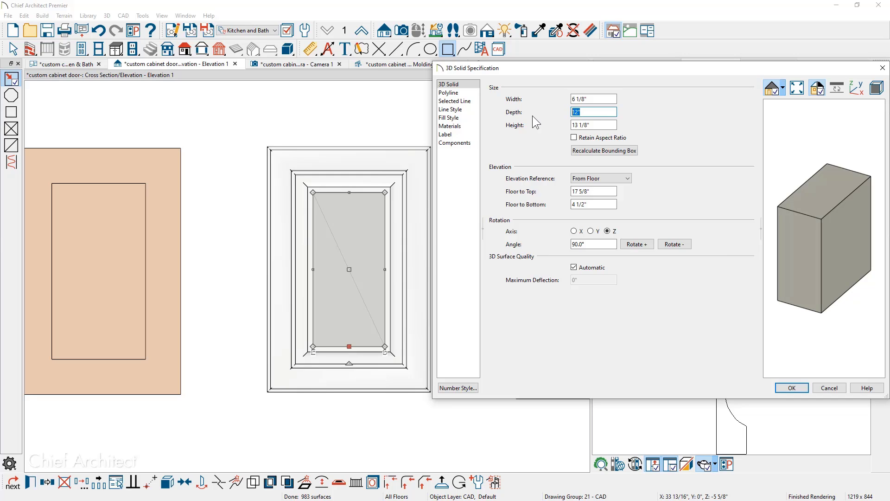
{"action": "type", "text": "1"}
{"action": "key", "text": "Tab"}
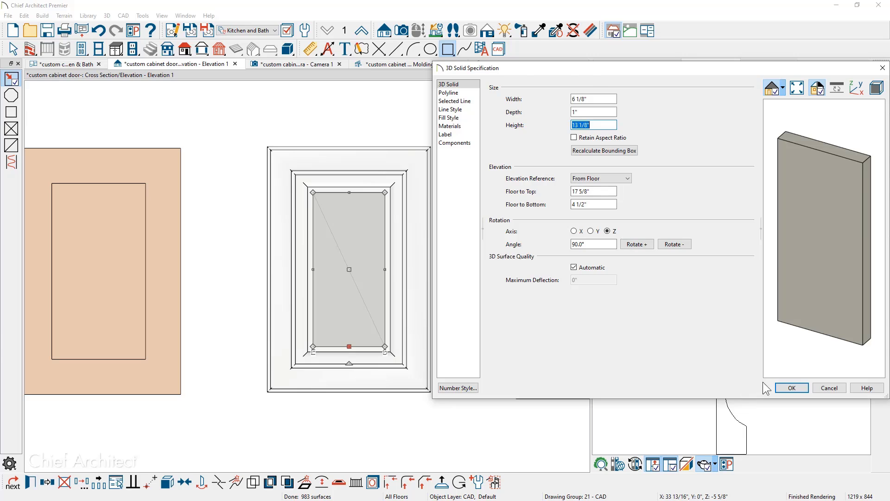
{"action": "left_click", "coordinate": [790, 388]}
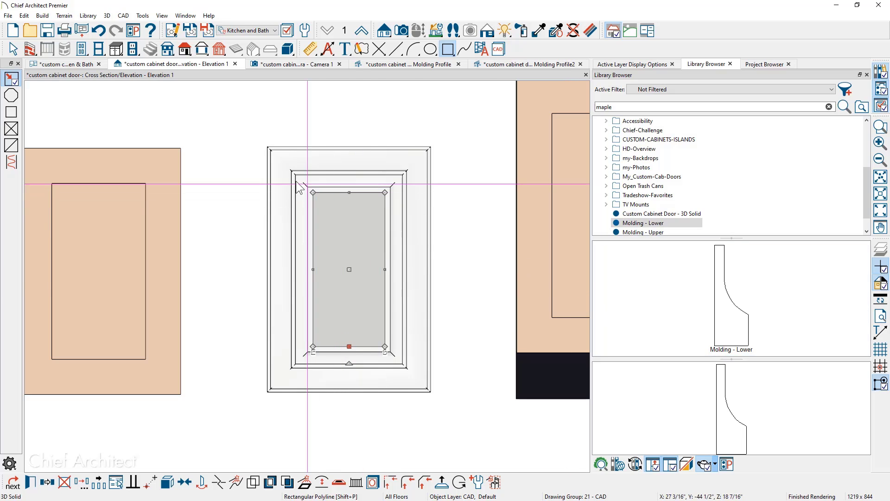
- In the Kitchen & Bath plan view, move the inner panel's 3D molding polyline about 3/16" toward the door's front face
{"action": "left_click", "coordinate": [87, 65]}
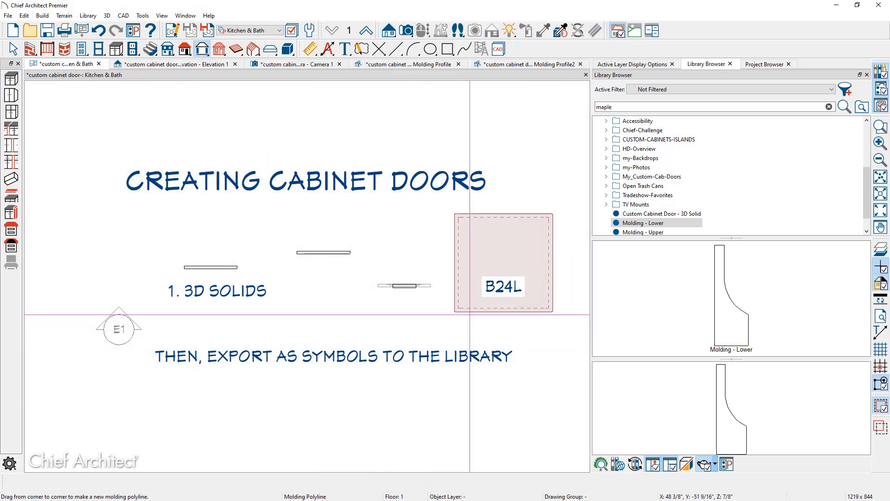
{"action": "scroll", "coordinate": [469, 311], "scroll_direction": "up", "scroll_amount": 3}
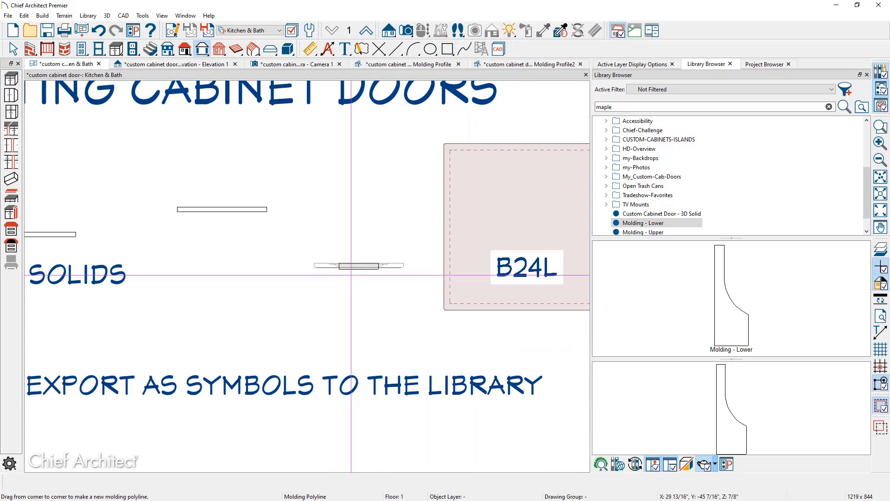
{"action": "scroll", "coordinate": [351, 274], "scroll_direction": "up", "scroll_amount": 3}
{"action": "scroll", "coordinate": [399, 294], "scroll_direction": "up", "scroll_amount": 2}
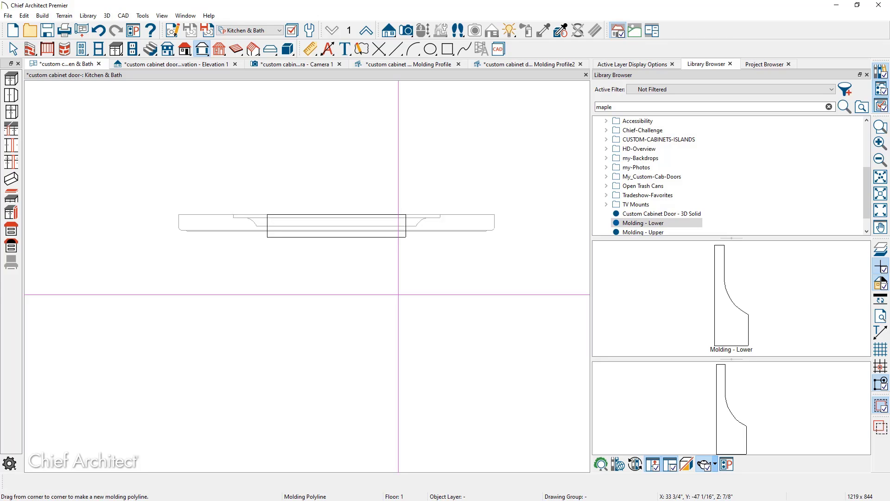
{"action": "scroll", "coordinate": [176, 204], "scroll_direction": "up", "scroll_amount": 2}
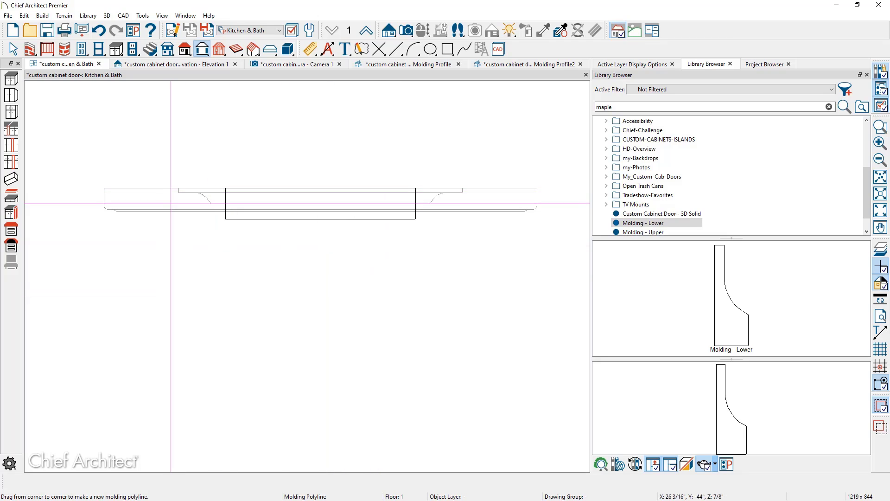
{"action": "key", "text": "space"}
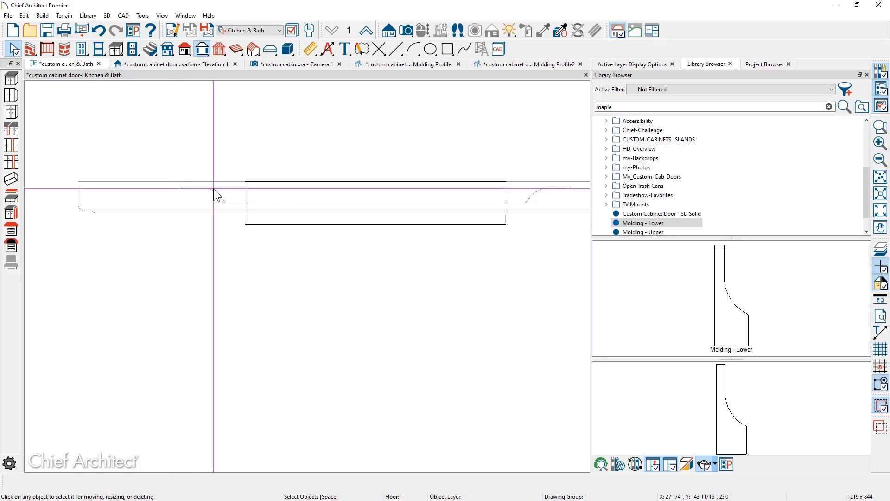
{"action": "left_click", "coordinate": [276, 187]}
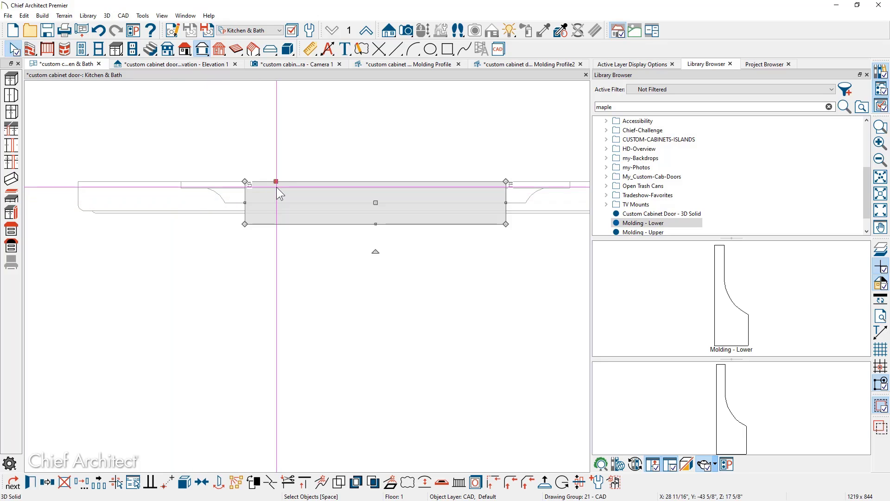
{"action": "left_click", "coordinate": [276, 188]}
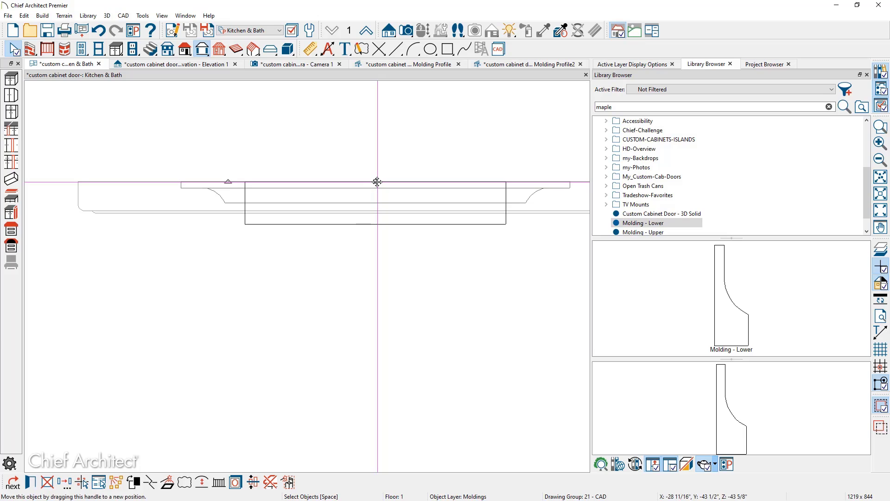
{"action": "scroll", "coordinate": [377, 182], "scroll_direction": "up", "scroll_amount": 1}
{"action": "key", "text": "space"}
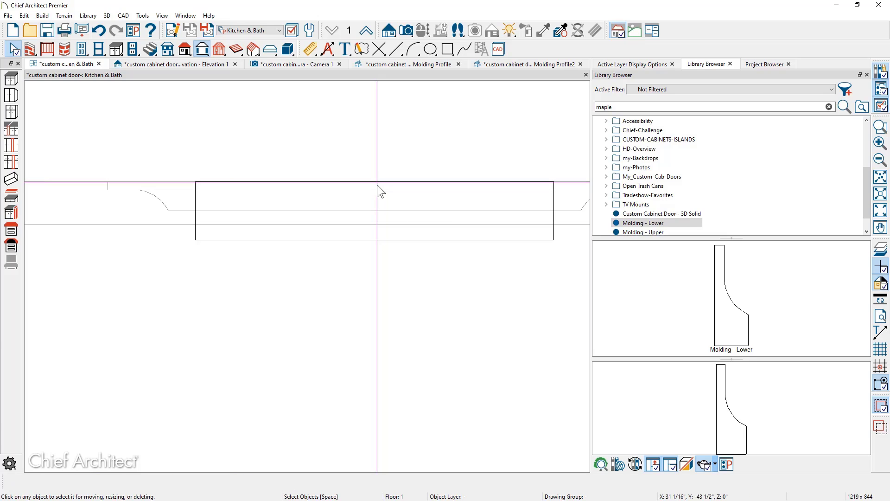
{"action": "left_click_drag", "start_coordinate": [377, 184], "coordinate": [378, 201]}
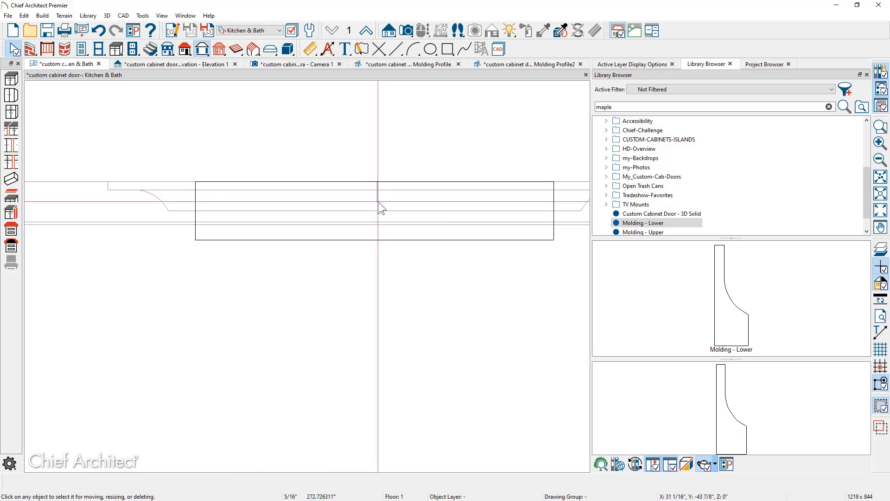
{"action": "left_click_drag", "start_coordinate": [376, 181], "coordinate": [377, 193]}
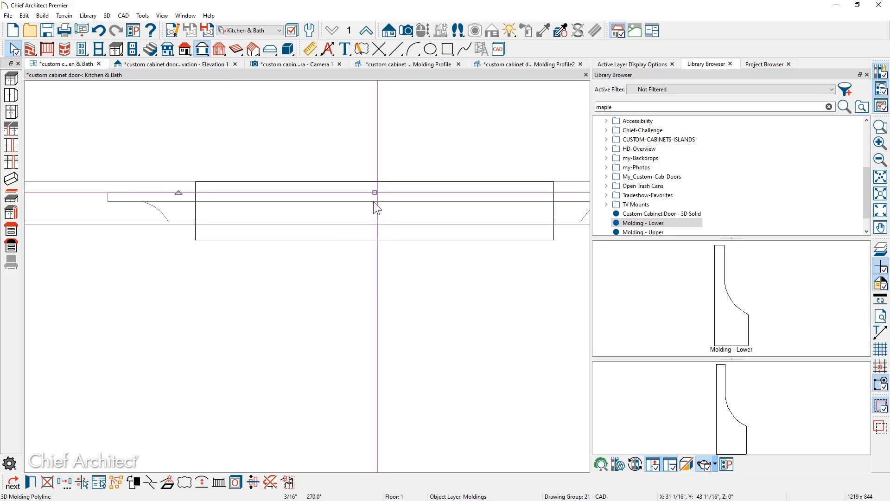
- Pull the center solid's front edge back about 5/16" to align with the front of the inner molding
{"action": "left_click", "coordinate": [348, 236]}
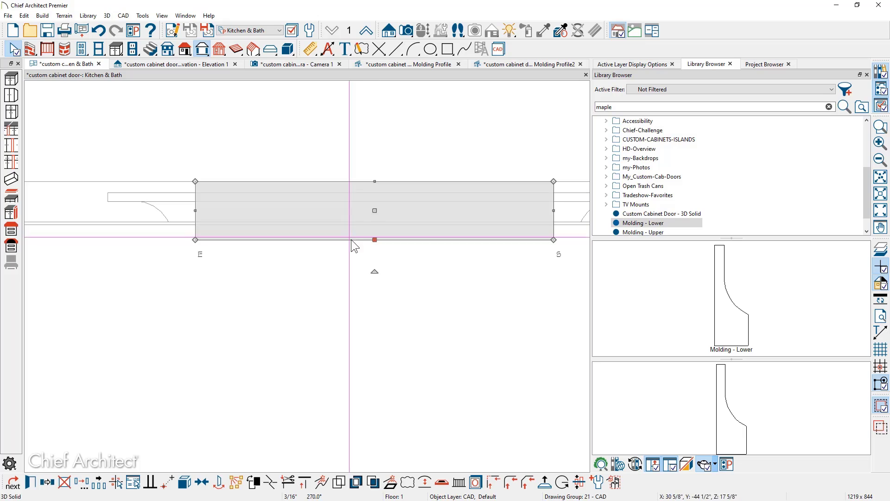
{"action": "left_click_drag", "start_coordinate": [371, 235], "coordinate": [205, 220]}
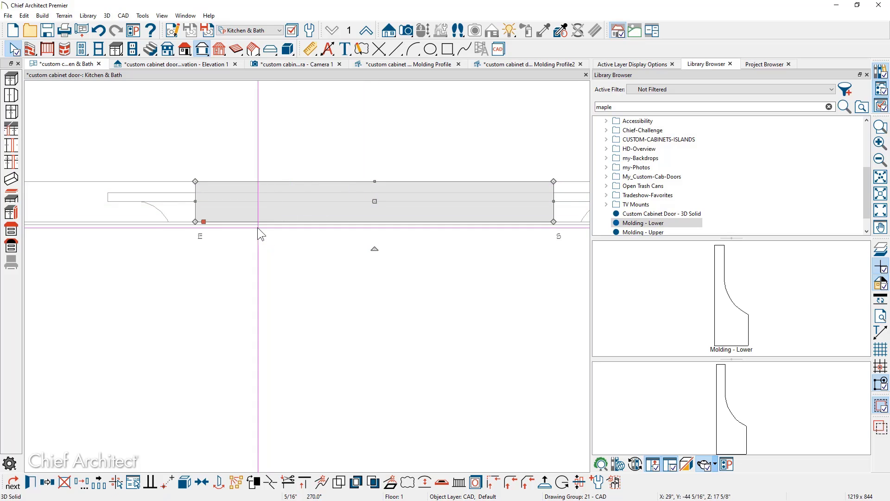
- Create a back-clipped cross section through the door, looking sideways, and examine how the frame, molding and center solid line up
{"action": "left_click", "coordinate": [389, 32]}
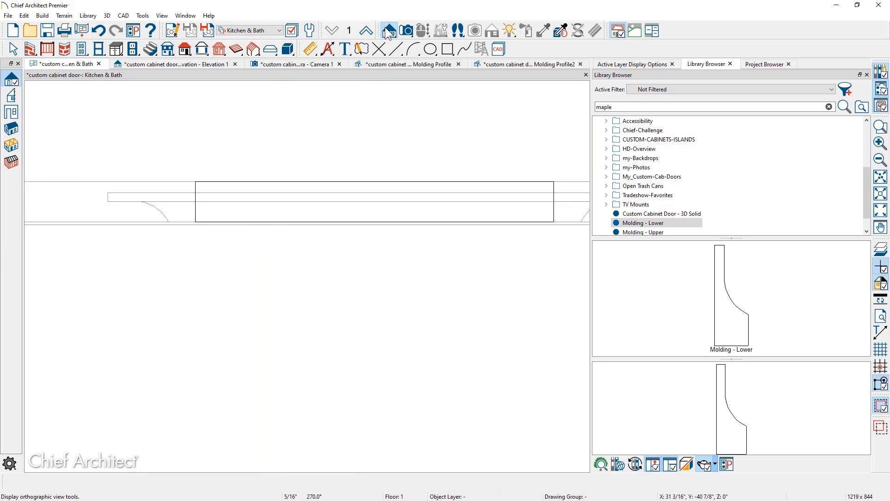
{"action": "left_click", "coordinate": [11, 96]}
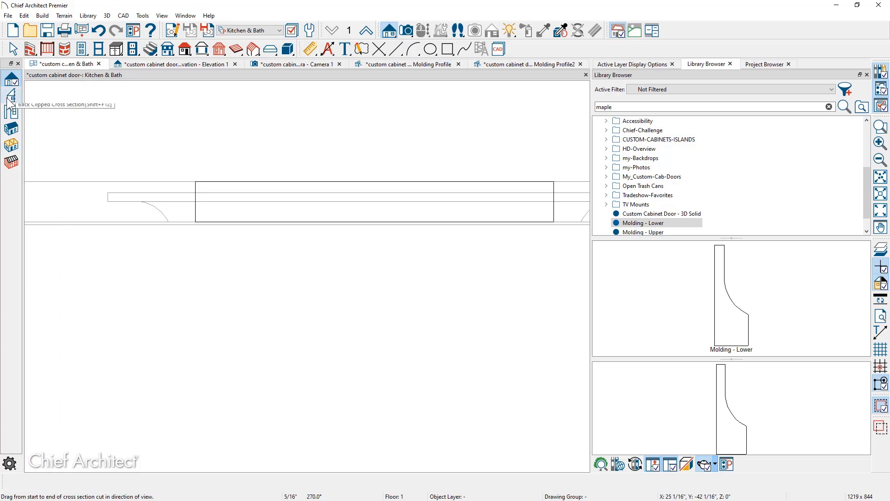
{"action": "left_click_drag", "start_coordinate": [442, 270], "coordinate": [347, 272]}
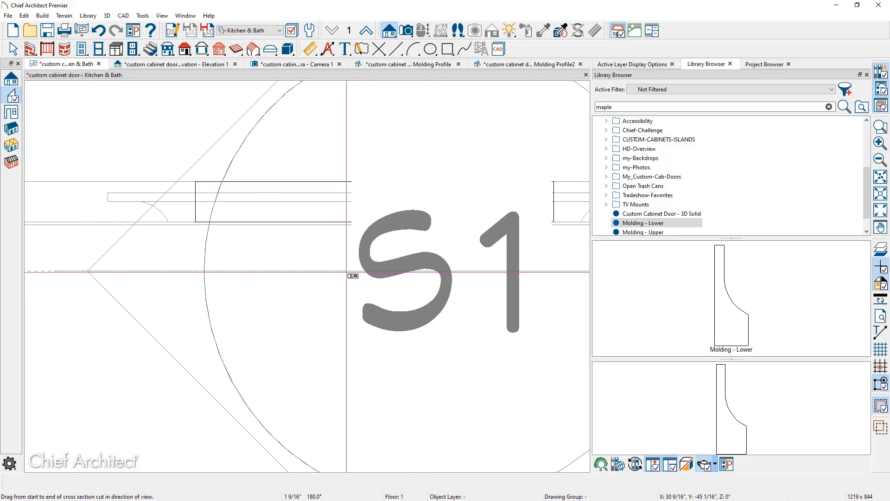
{"action": "left_click_drag", "start_coordinate": [347, 271], "coordinate": [346, 271]}
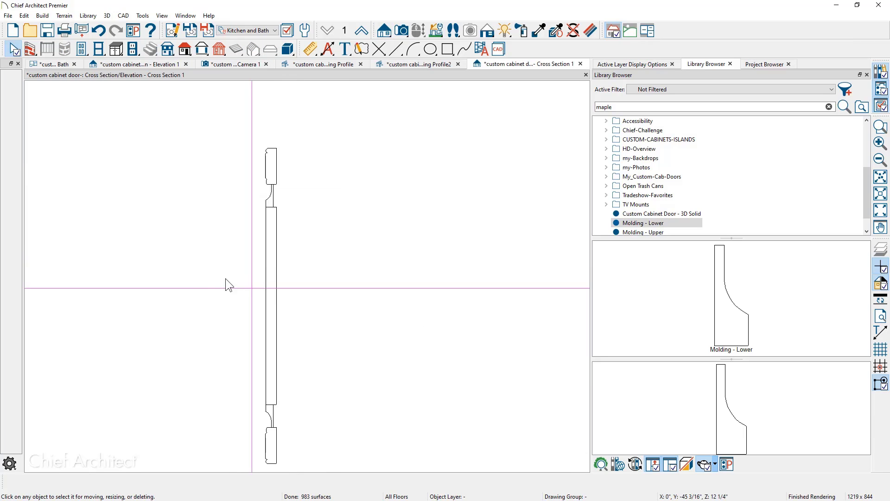
{"action": "scroll", "coordinate": [243, 188], "scroll_direction": "up", "scroll_amount": 3}
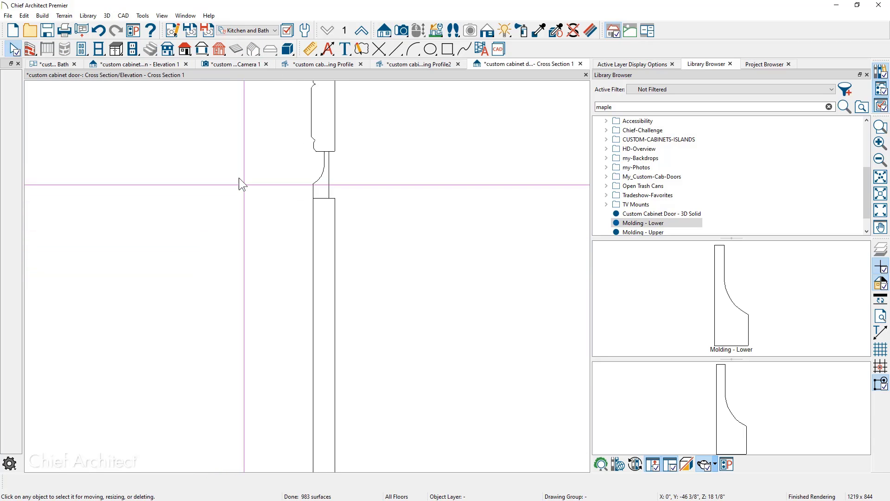
- Compare the door's cross section with the traced profile in the Cabinet Door Molding Profile2 detail, examining the frame, inner molding and center solid
{"action": "middle_click_drag", "start_coordinate": [237, 174], "coordinate": [241, 250]}
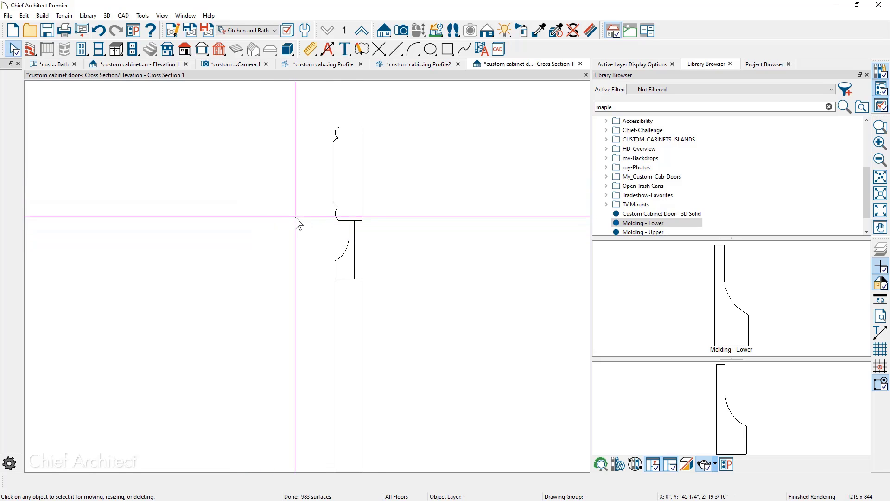
{"action": "scroll", "coordinate": [295, 216], "scroll_direction": "up", "scroll_amount": 4}
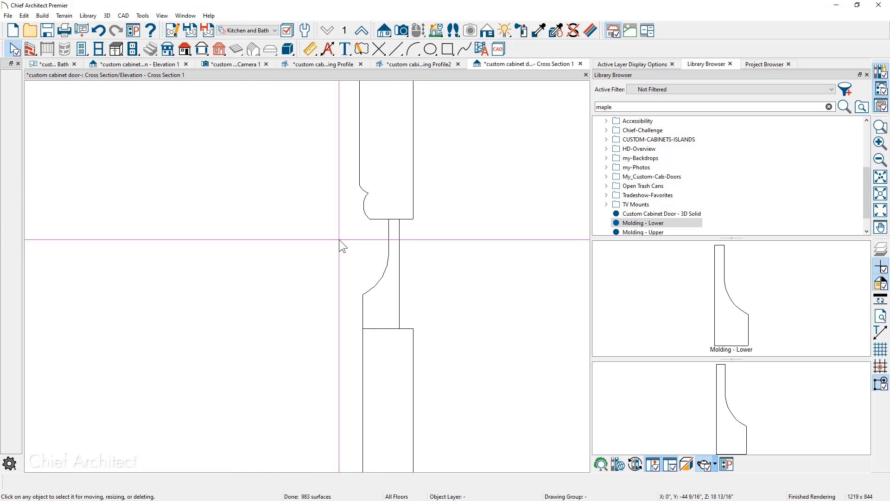
{"action": "left_click", "coordinate": [424, 65]}
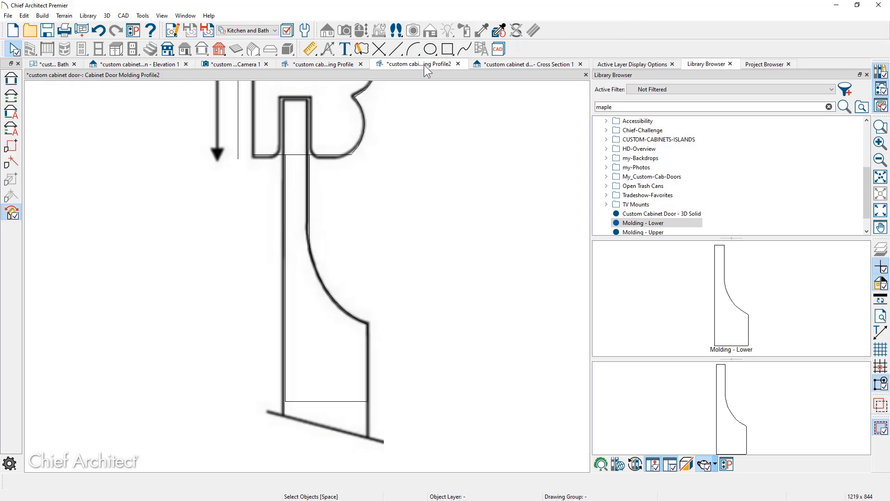
{"action": "middle_click_drag", "start_coordinate": [412, 130], "coordinate": [412, 261]}
{"action": "scroll", "coordinate": [411, 272], "scroll_direction": "down", "scroll_amount": 2}
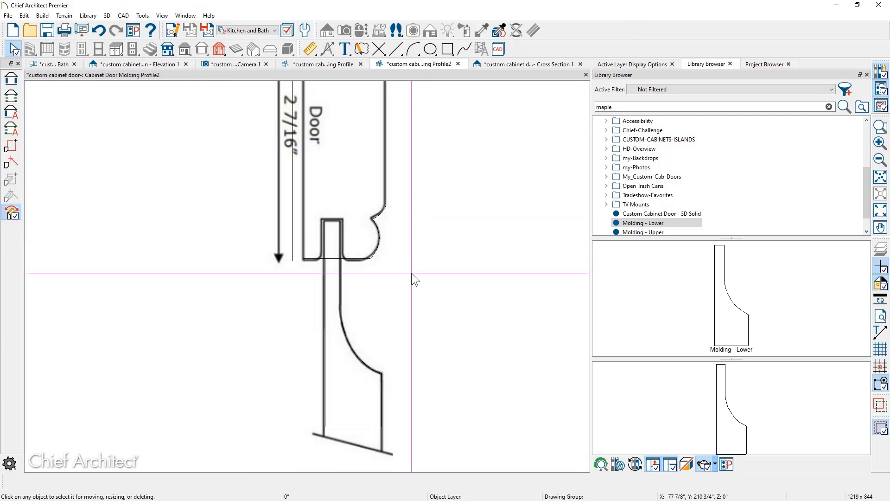
{"action": "scroll", "coordinate": [413, 268], "scroll_direction": "down", "scroll_amount": 1}
{"action": "middle_click_drag", "start_coordinate": [420, 242], "coordinate": [400, 321]}
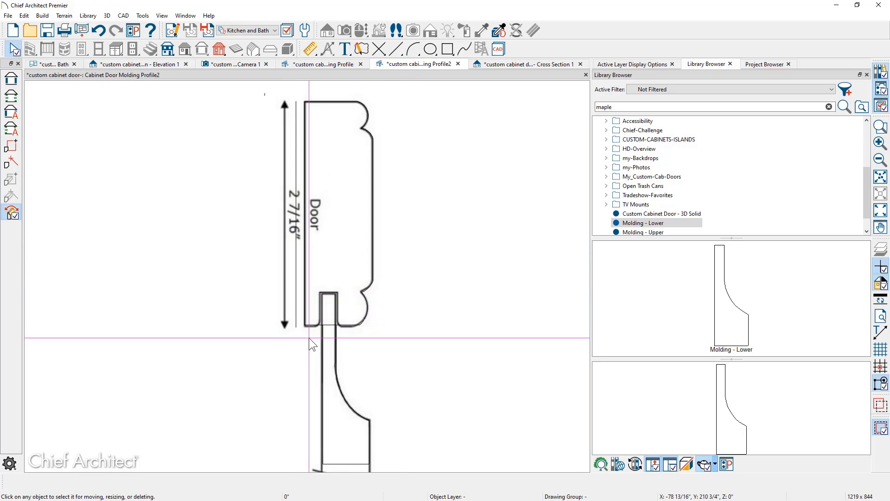
{"action": "left_click", "coordinate": [508, 62]}
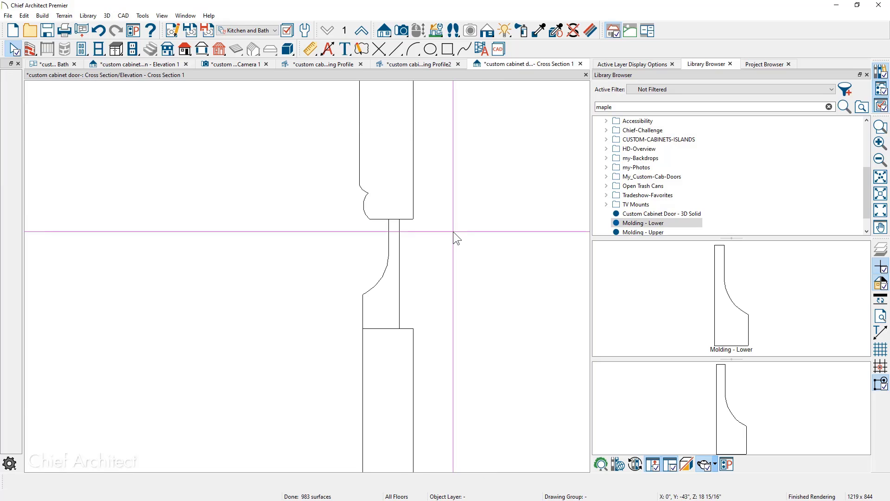
{"action": "scroll", "coordinate": [452, 232], "scroll_direction": "down", "scroll_amount": 3}
{"action": "middle_click_drag", "start_coordinate": [424, 364], "coordinate": [414, 213]}
{"action": "scroll", "coordinate": [377, 152], "scroll_direction": "up", "scroll_amount": 1}
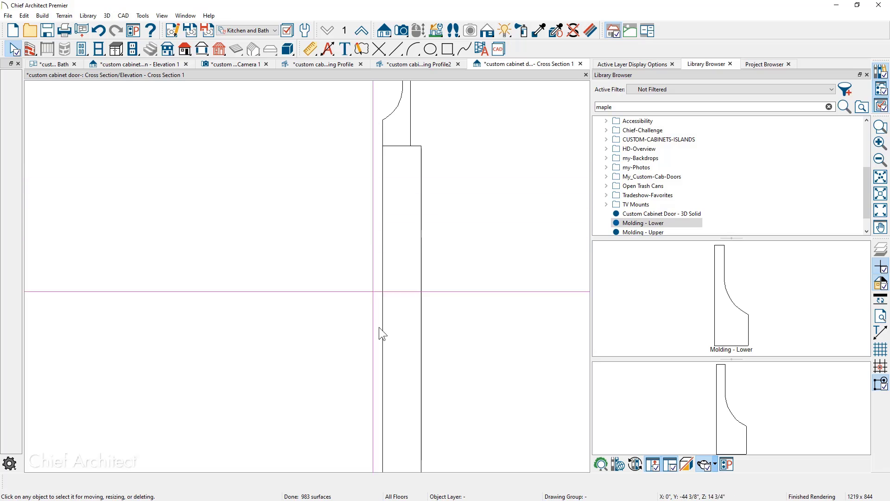
{"action": "scroll", "coordinate": [347, 194], "scroll_direction": "down", "scroll_amount": 3}
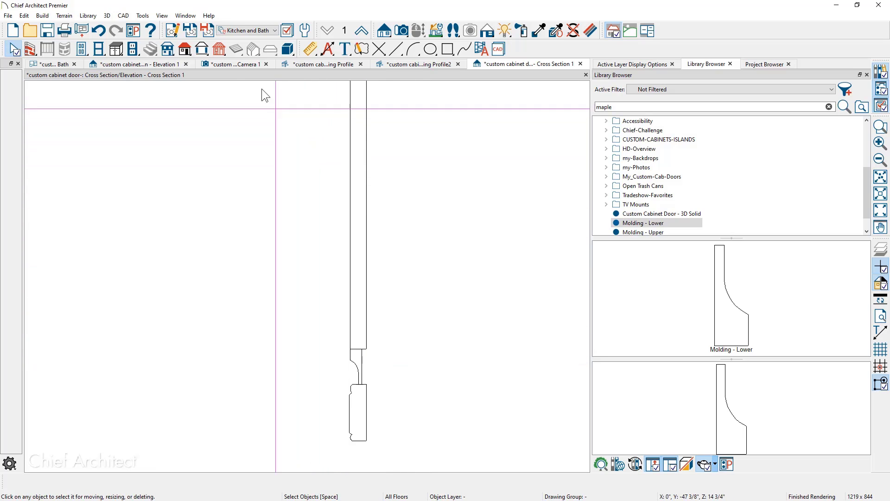
- In the Camera 1 view, search the library for cherry and paint the new door's inner molding with the first Cherry material
{"action": "left_click", "coordinate": [237, 64]}
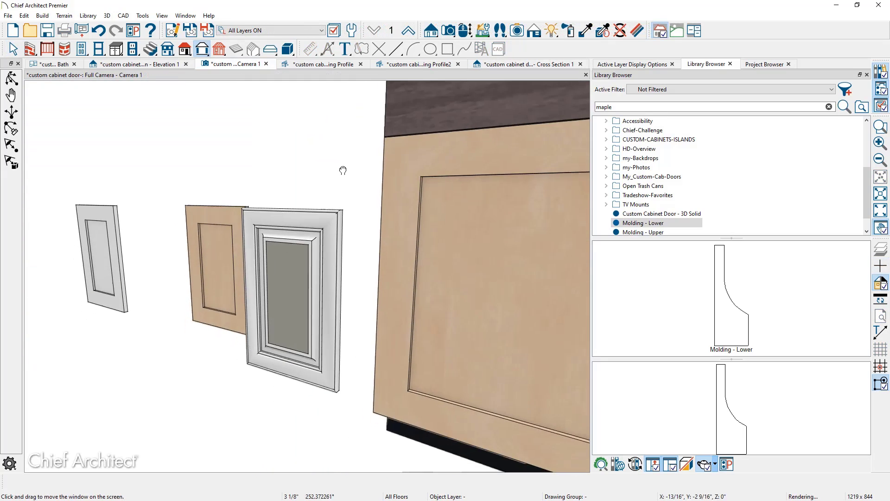
{"action": "middle_click_drag", "start_coordinate": [343, 170], "coordinate": [344, 185]}
{"action": "left_click_drag", "start_coordinate": [343, 185], "coordinate": [357, 190]}
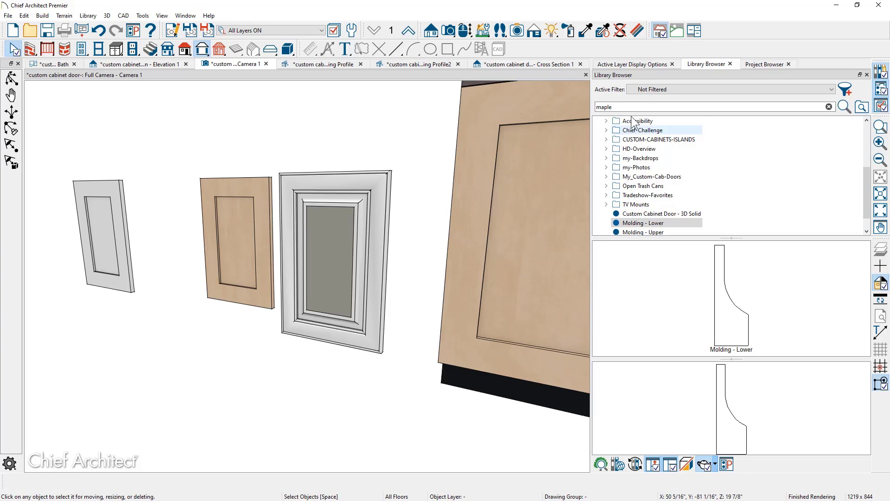
{"action": "left_click_drag", "start_coordinate": [620, 106], "coordinate": [575, 100]}
{"action": "type", "text": "cheerry"}
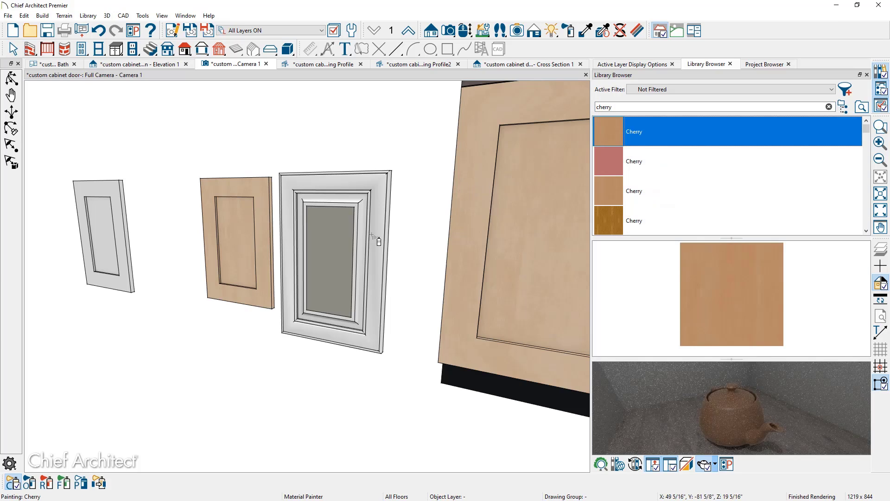
{"action": "left_click", "coordinate": [363, 240]}
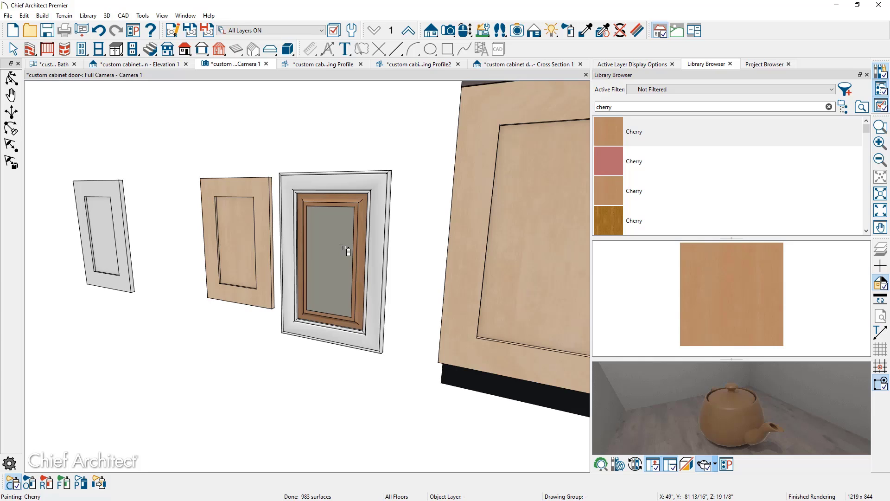
{"action": "key", "text": "Escape"}
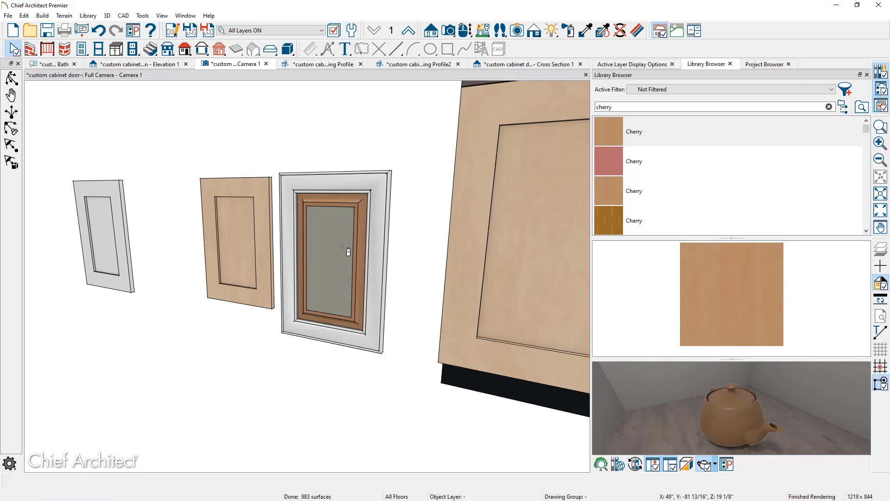
- Convert only the center solid, inner molding and outer frame to a Cabinet Door/Drawer symbol, added to the library with advanced options shown
{"action": "left_click", "coordinate": [342, 251]}
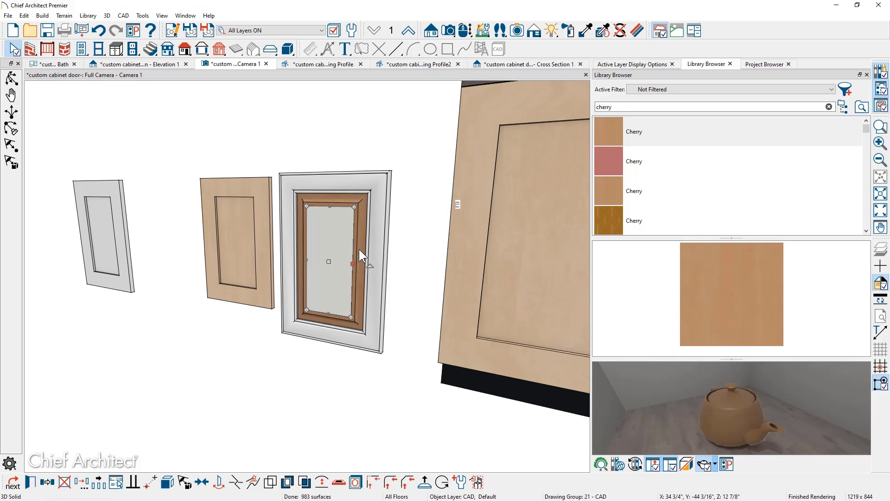
{"action": "left_click", "coordinate": [359, 249], "text": "shift"}
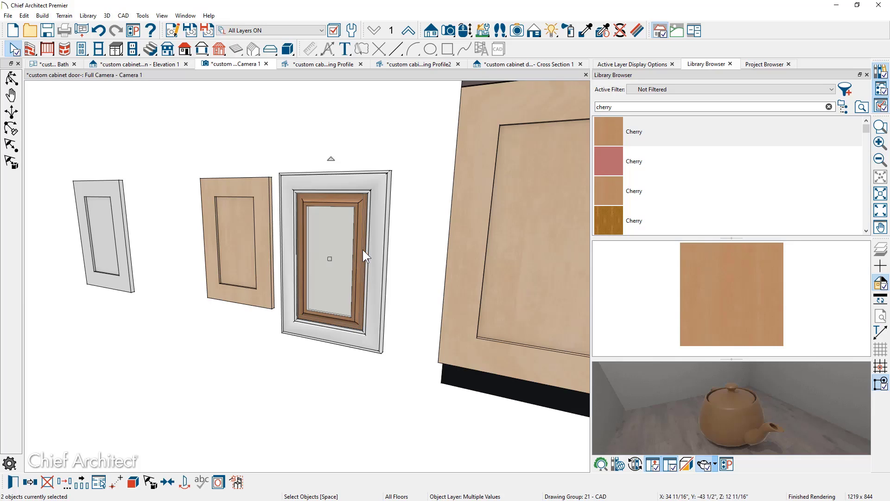
{"action": "left_click", "coordinate": [377, 248], "text": "shift"}
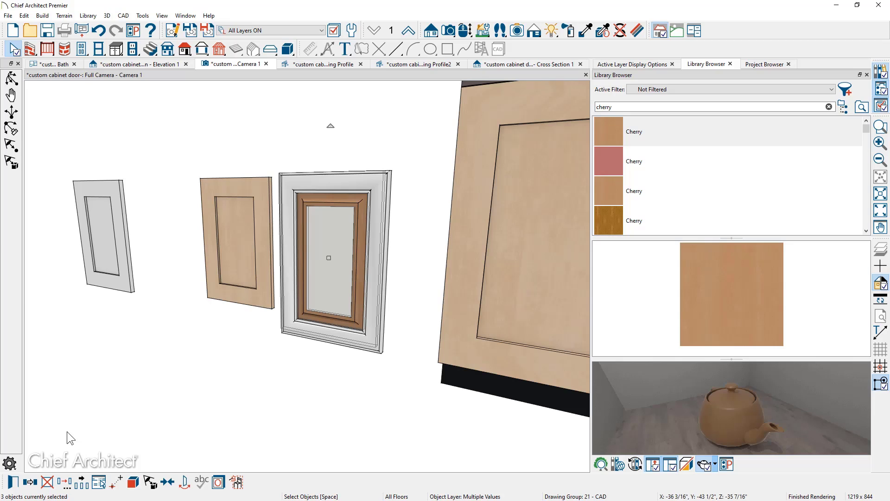
{"action": "left_click", "coordinate": [143, 16]}
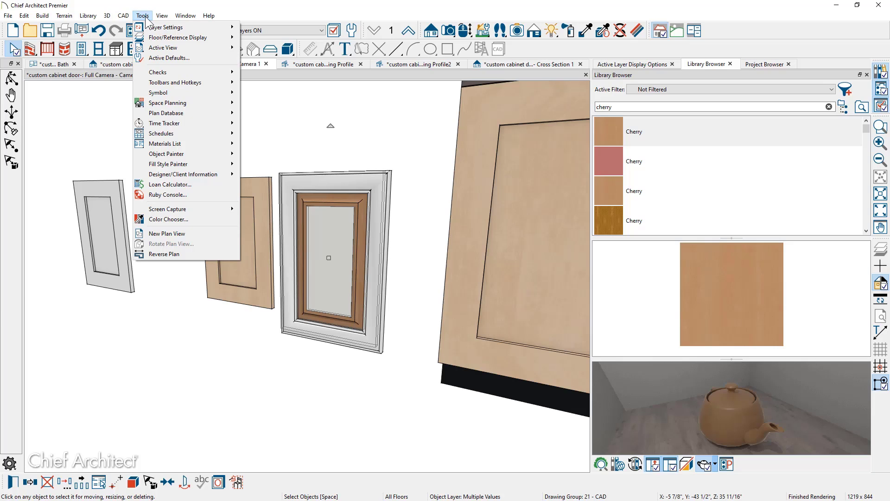
{"action": "mouse_move", "coordinate": [185, 93]}
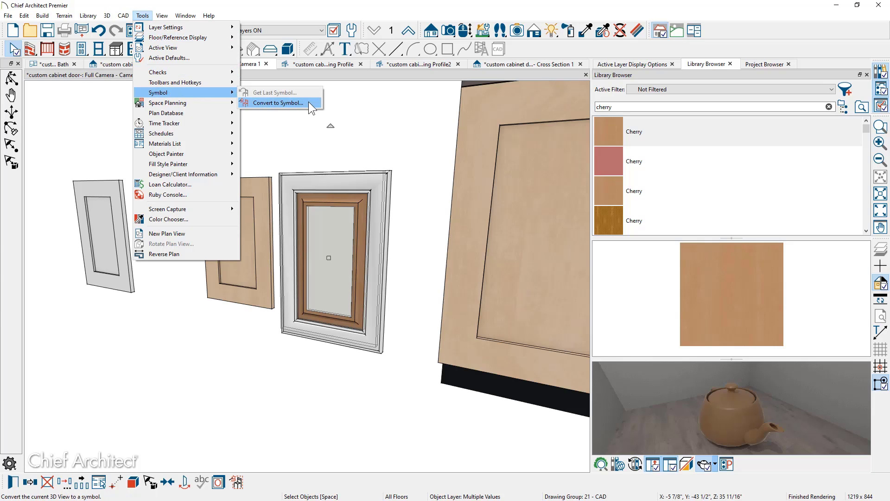
{"action": "left_click", "coordinate": [278, 102]}
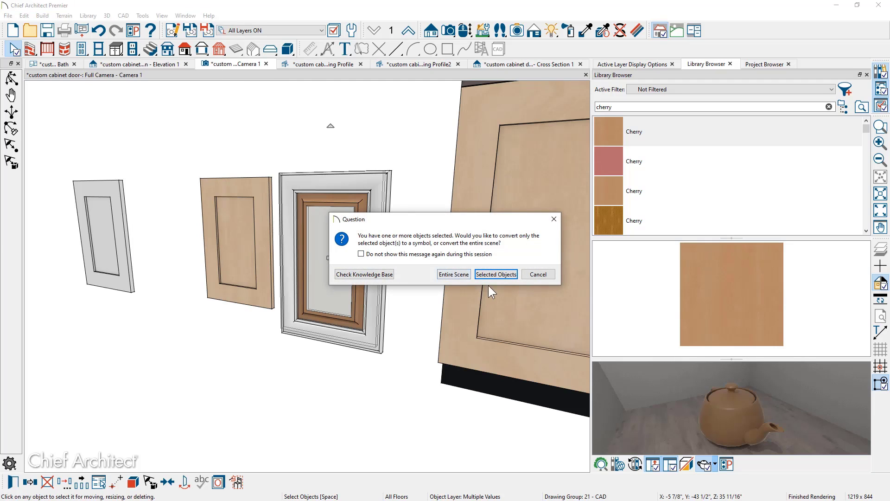
{"action": "left_click", "coordinate": [507, 274]}
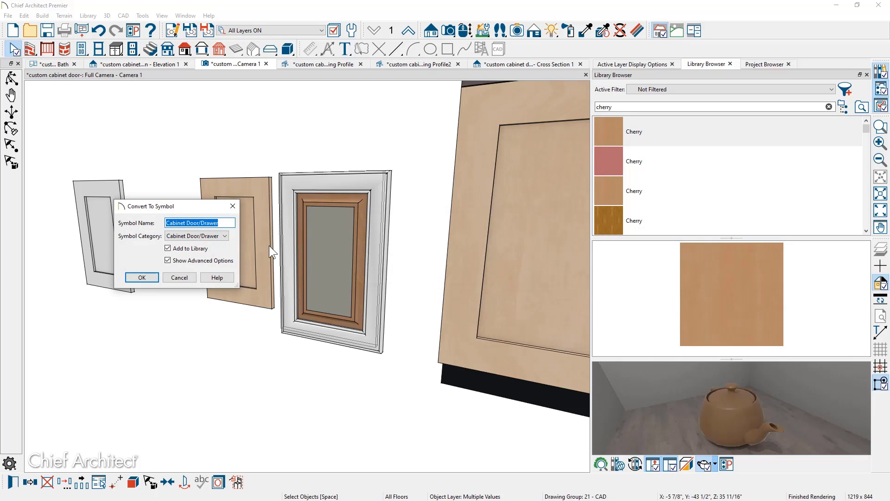
{"action": "left_click", "coordinate": [171, 237]}
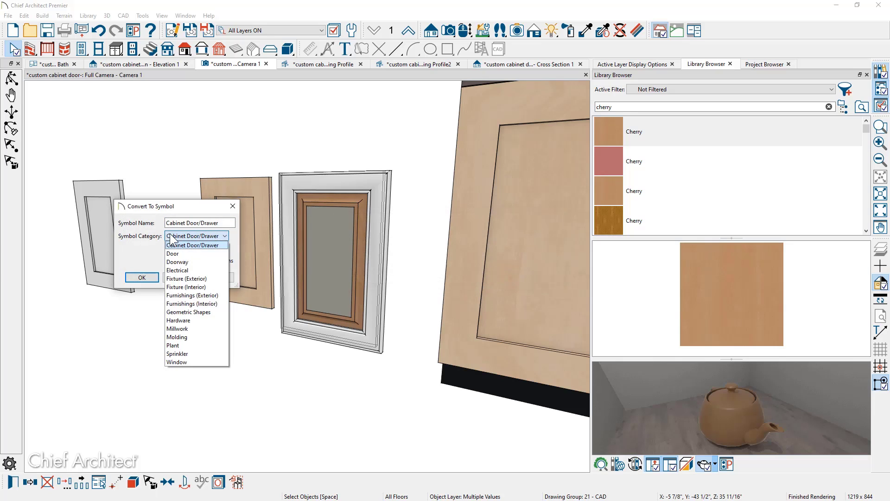
{"action": "left_click", "coordinate": [173, 239]}
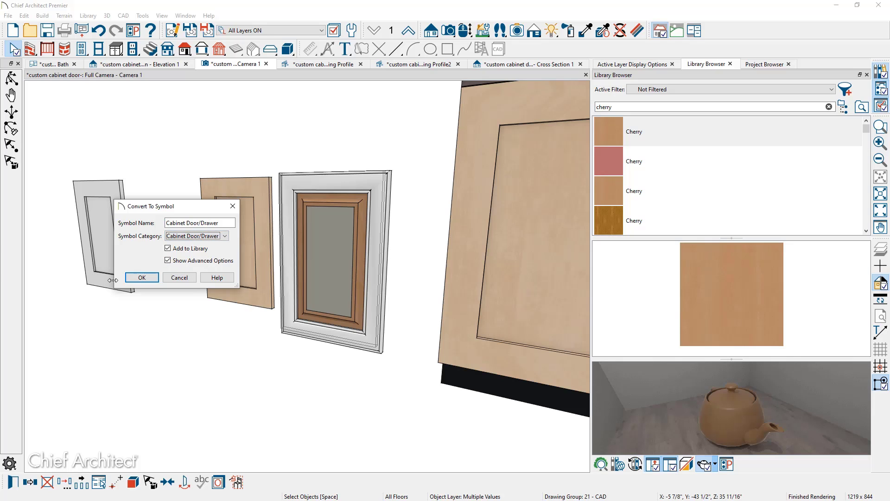
{"action": "left_click", "coordinate": [129, 278]}
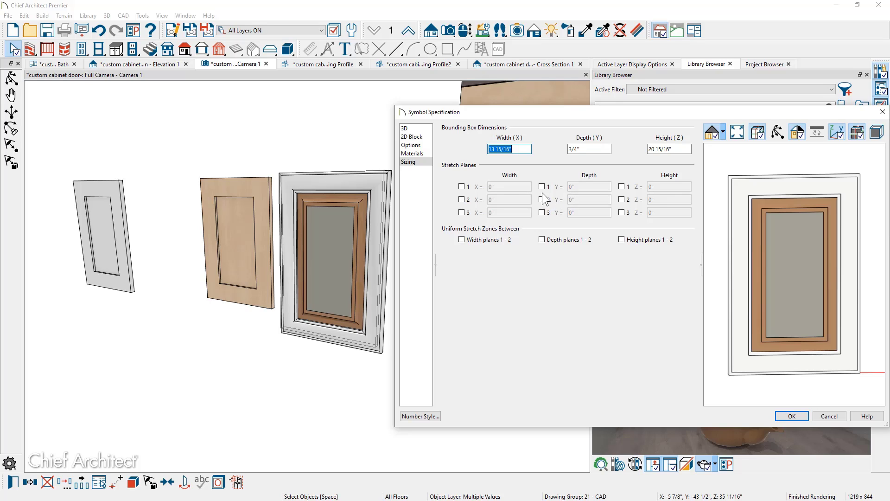
- Enable the symbol's first width stretch plane at X = 0" and its first height stretch plane at Z = 10 1/2"
{"action": "left_click", "coordinate": [469, 187]}
{"action": "left_click", "coordinate": [494, 187]}
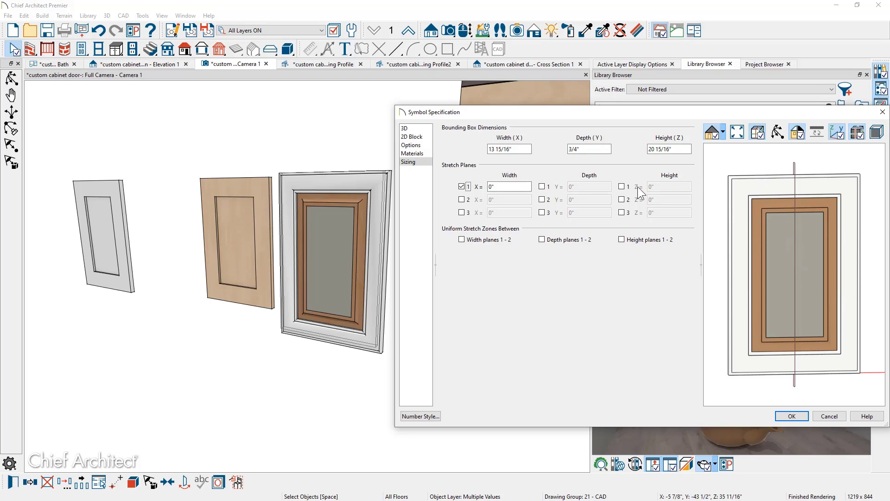
{"action": "left_click", "coordinate": [622, 187]}
{"action": "left_click_drag", "start_coordinate": [660, 187], "coordinate": [581, 183]}
{"action": "type", "text": "10 1/2"}
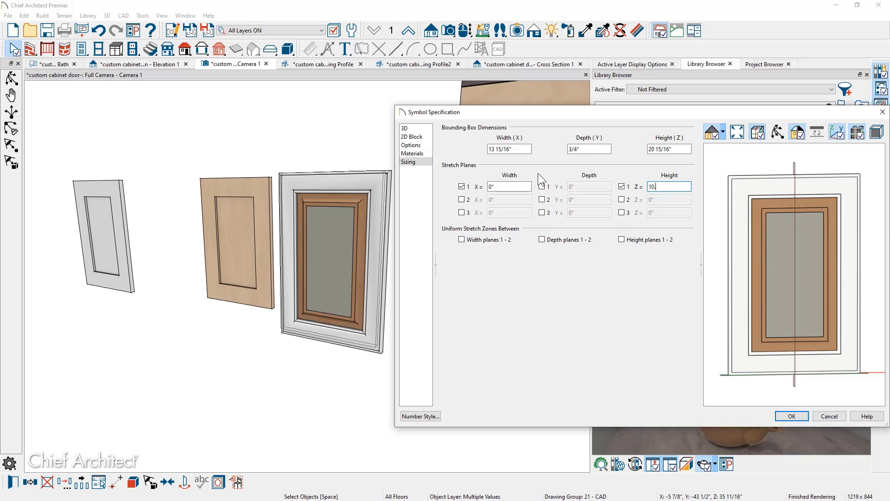
{"action": "key", "text": "Tab"}
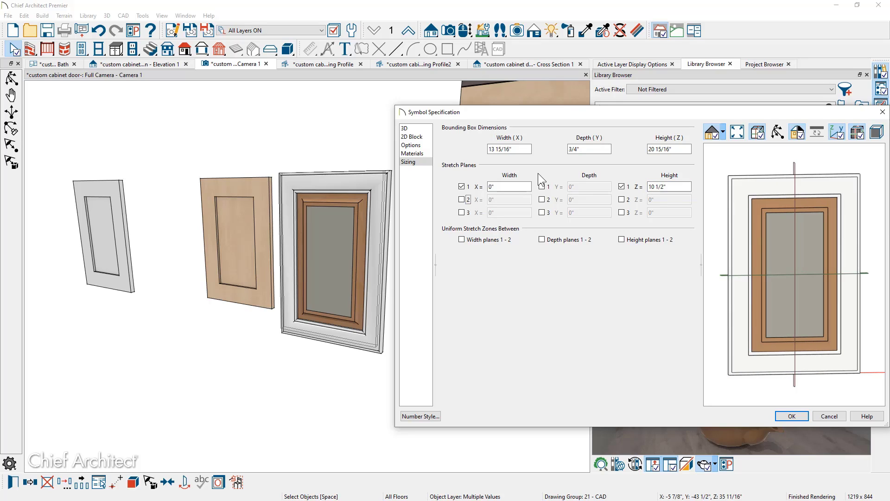
- Leave the symbol untreated as a drawer front, name it "Cabinet Door - Moldings" and save it to the library
{"action": "left_click", "coordinate": [410, 145]}
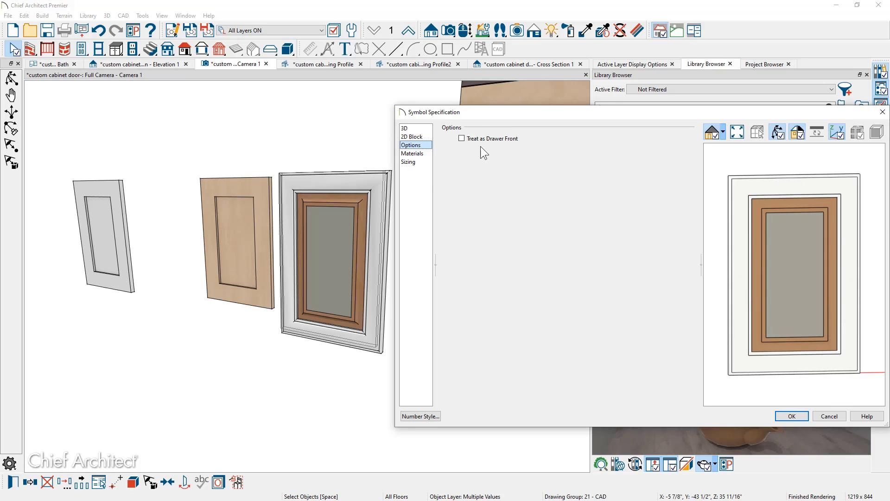
{"action": "left_click", "coordinate": [405, 129]}
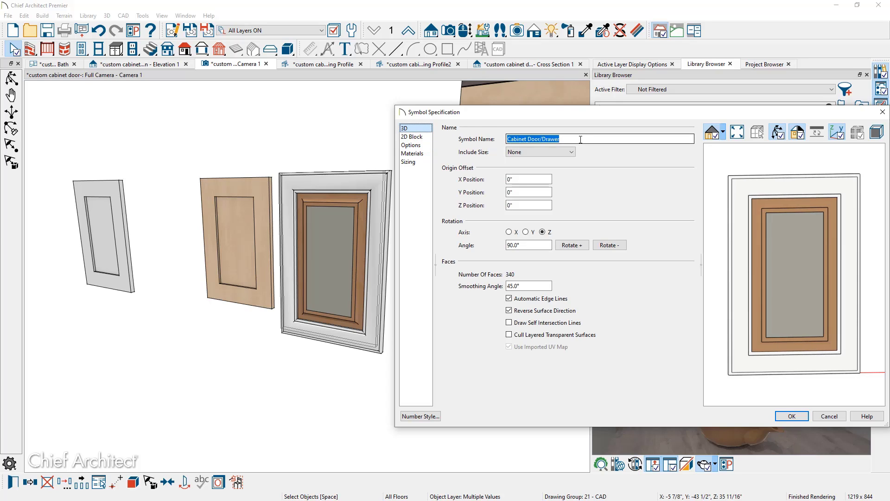
{"action": "left_click", "coordinate": [547, 139]}
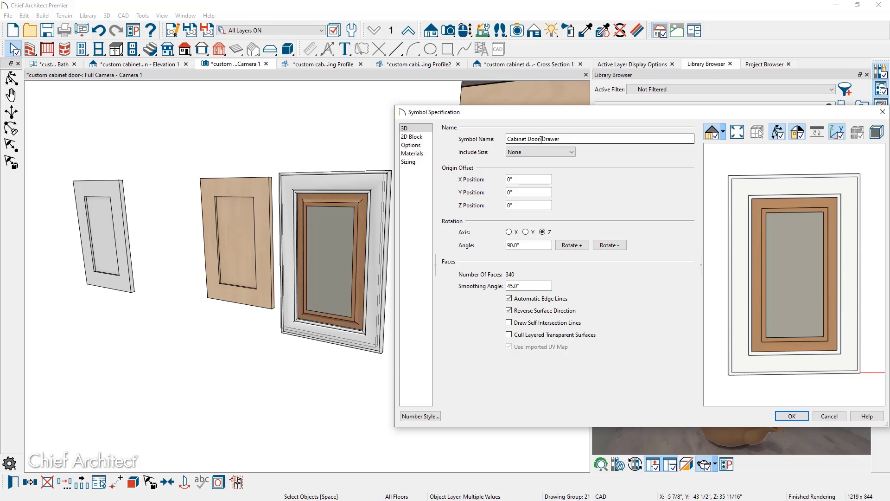
{"action": "left_click_drag", "start_coordinate": [541, 139], "coordinate": [560, 139]}
{"action": "type", "text": "- Moldings"}
{"action": "left_click", "coordinate": [791, 416]}
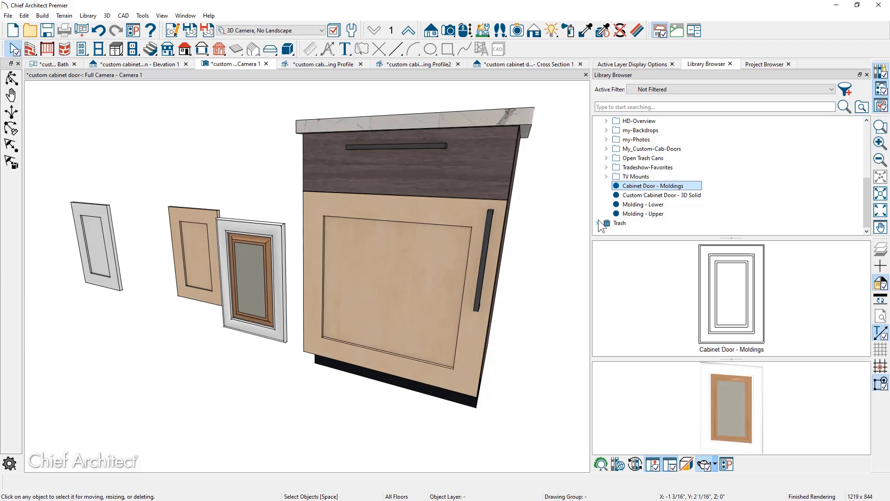
- Replace the base cabinet's door with the Cabinet Door - Moldings library symbol, using the Library Object Painter in object mode
{"action": "left_click", "coordinate": [724, 258]}
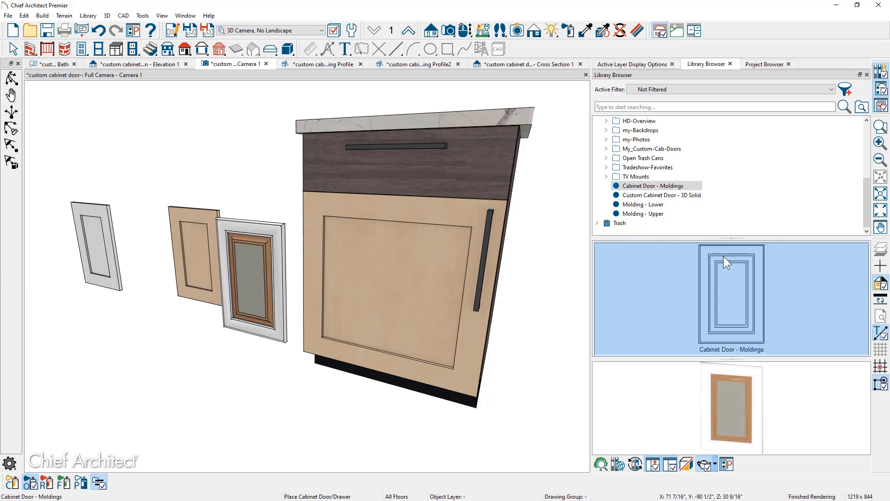
{"action": "left_click", "coordinate": [28, 485]}
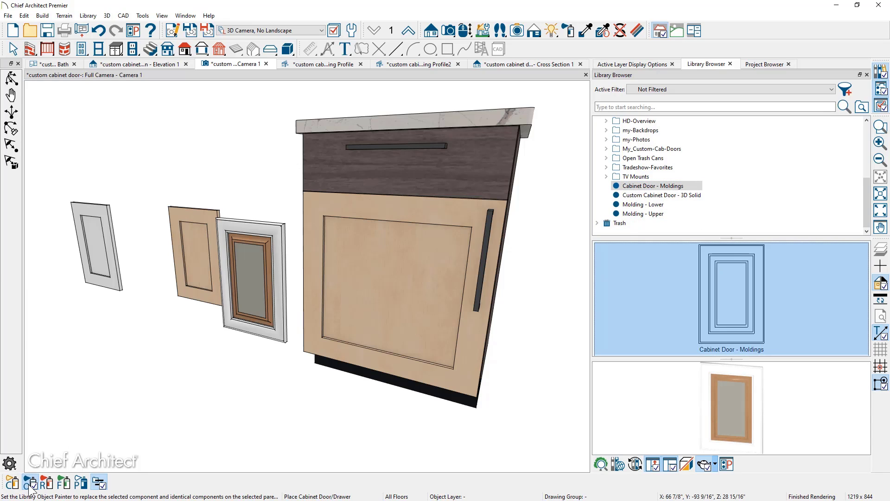
{"action": "left_click", "coordinate": [407, 267]}
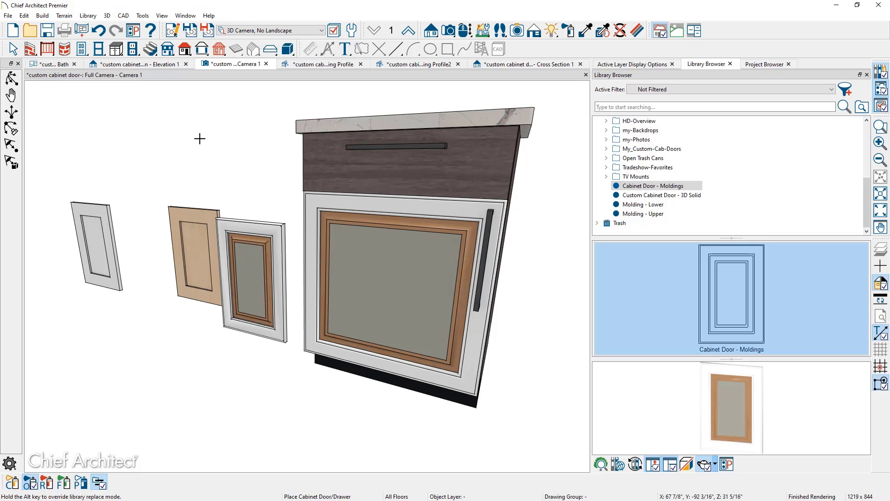
- Place the Cabinet Door - Moldings library symbol as a standalone door in the Kitchen & Bath plan, below the "1. 3D SOLIDS" text
{"action": "left_click", "coordinate": [62, 65]}
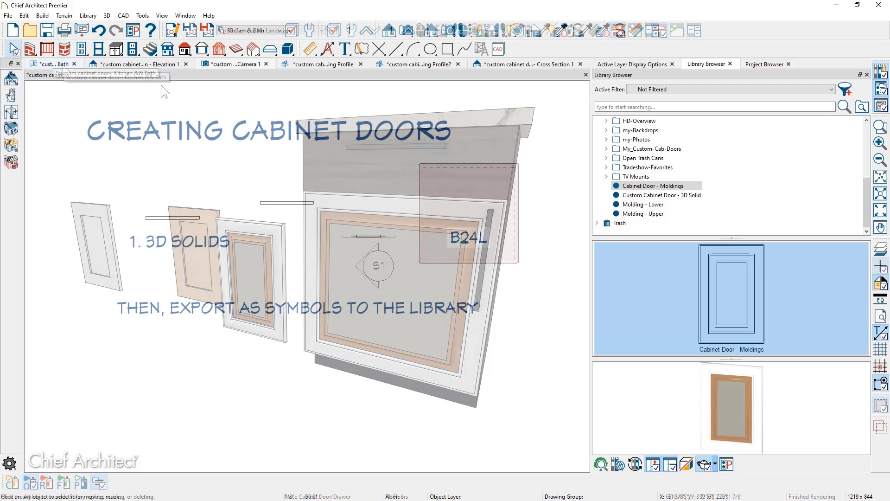
{"action": "left_click", "coordinate": [651, 186]}
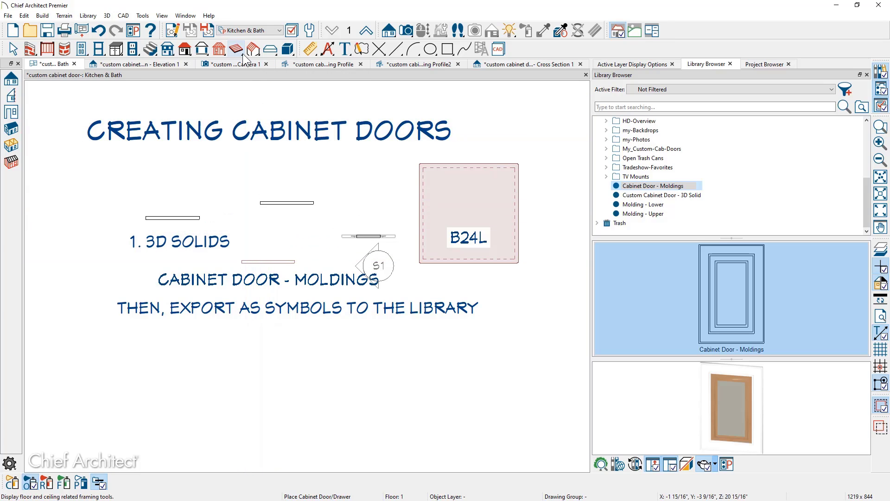
- In the Camera 1 view, paint the standalone door's white frame and gray center panel with the Cherry material from the base cabinet door's molding
{"action": "left_click", "coordinate": [235, 64]}
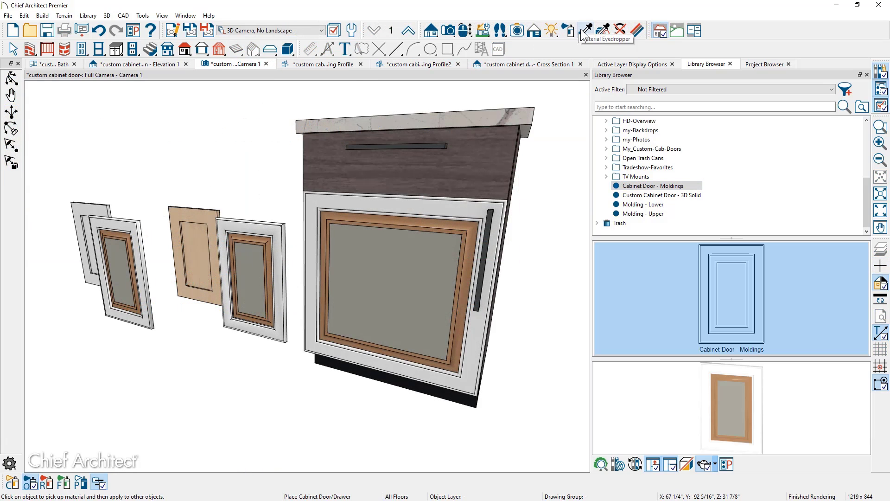
{"action": "left_click", "coordinate": [586, 31]}
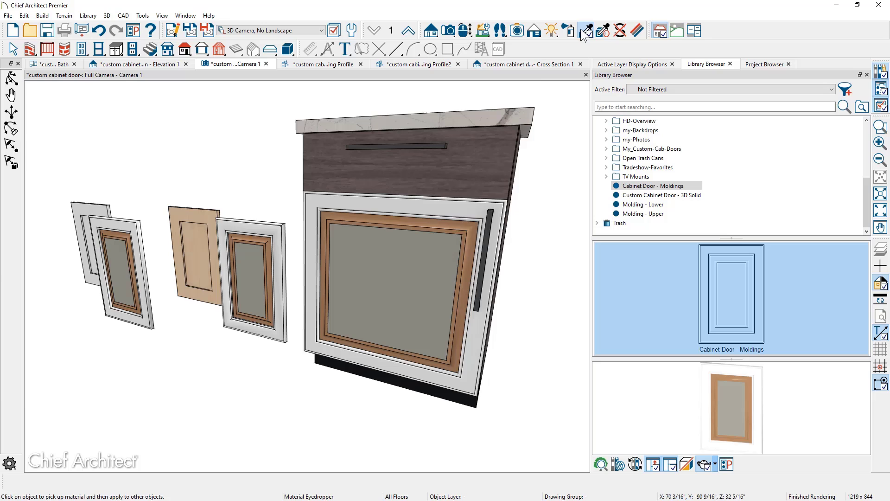
{"action": "left_click", "coordinate": [418, 225]}
{"action": "left_click", "coordinate": [135, 271]}
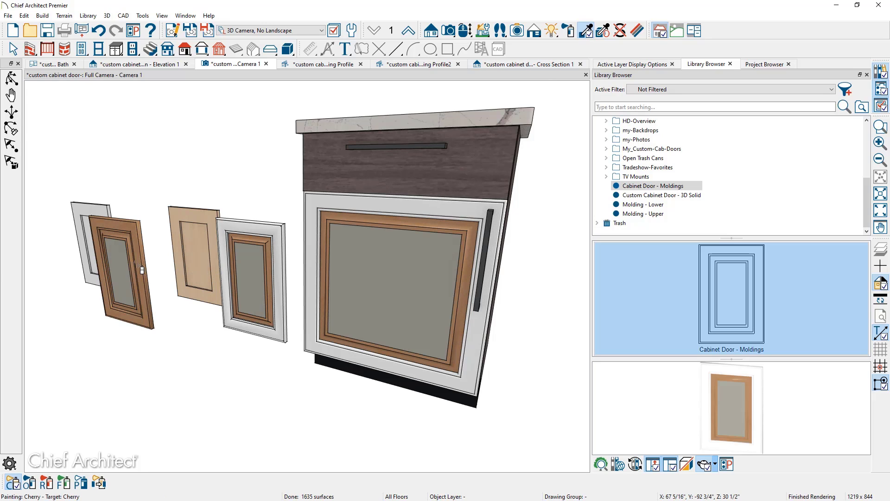
{"action": "left_click", "coordinate": [134, 273]}
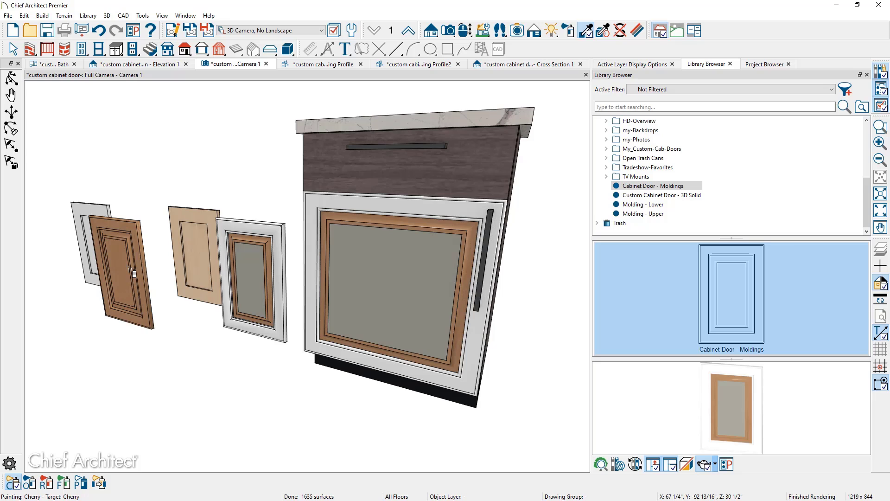
- Add the all-cherry standalone door to the library and replace the base cabinet's door with that new symbol
{"action": "key", "text": "space"}
{"action": "left_click", "coordinate": [134, 273]}
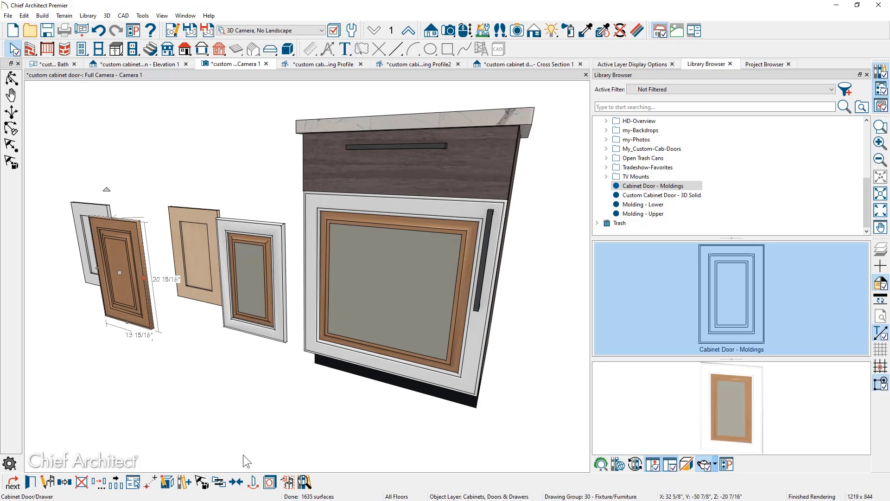
{"action": "left_click", "coordinate": [184, 482]}
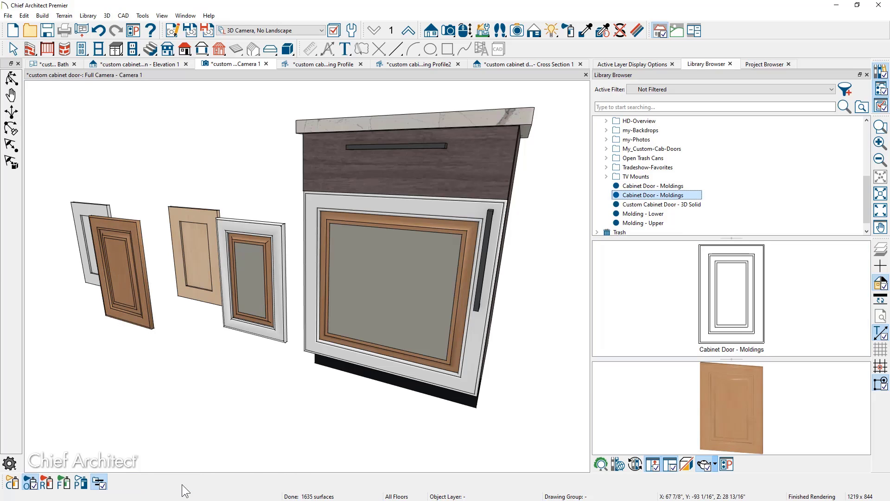
{"action": "left_click", "coordinate": [706, 302]}
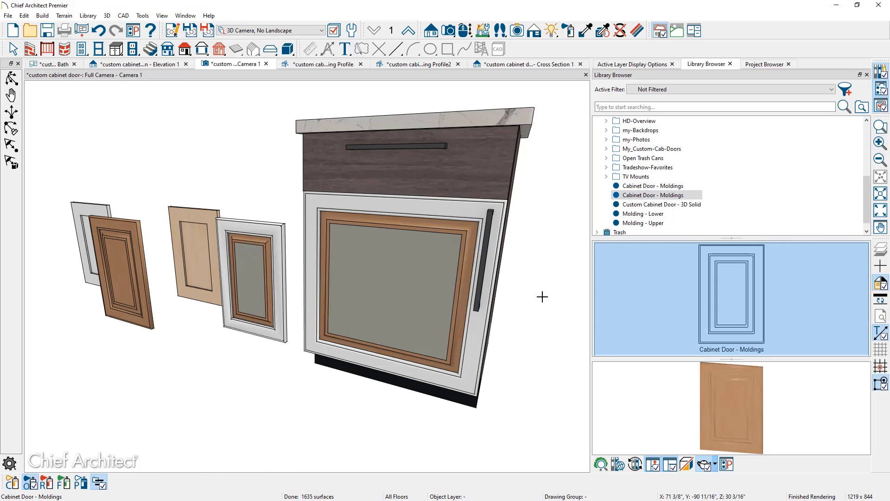
{"action": "left_click", "coordinate": [447, 302]}
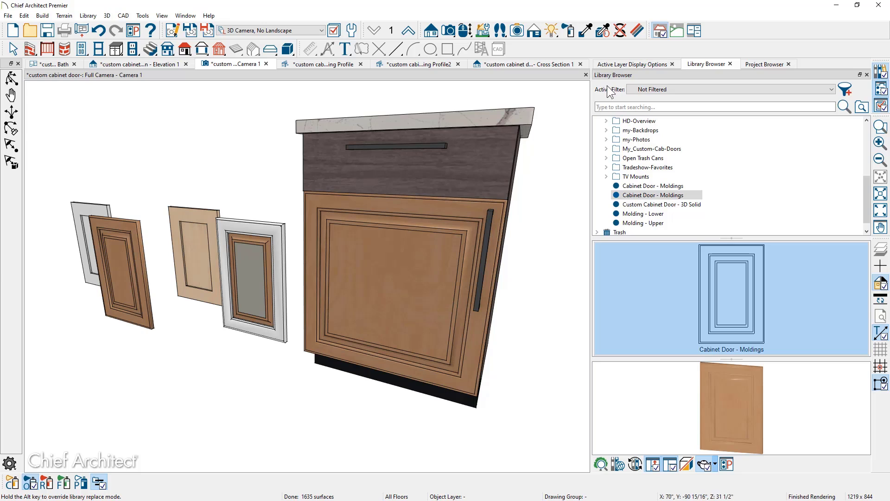
- Paint the base cabinet door's panel, moldings and frame with the Color White material sampled from the nearby white-framed standalone door
{"action": "left_click", "coordinate": [586, 31]}
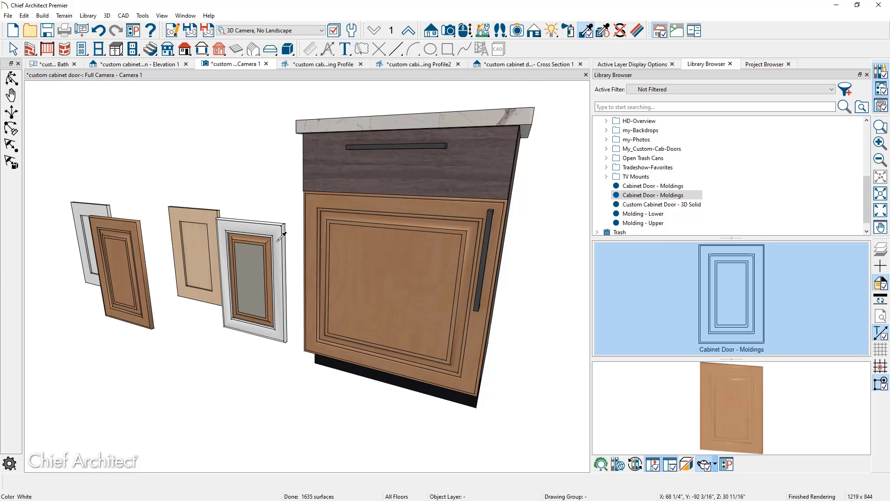
{"action": "left_click", "coordinate": [281, 238]}
{"action": "left_click", "coordinate": [335, 277]}
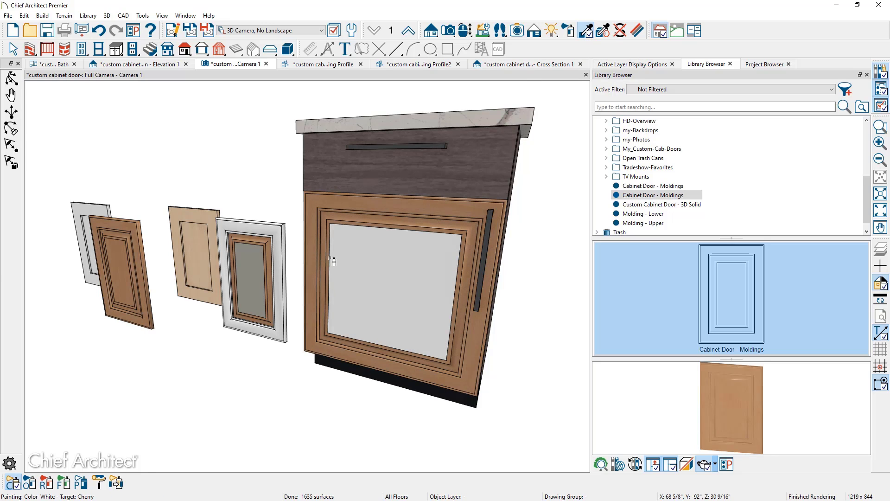
{"action": "left_click", "coordinate": [320, 273]}
{"action": "left_click", "coordinate": [320, 274]}
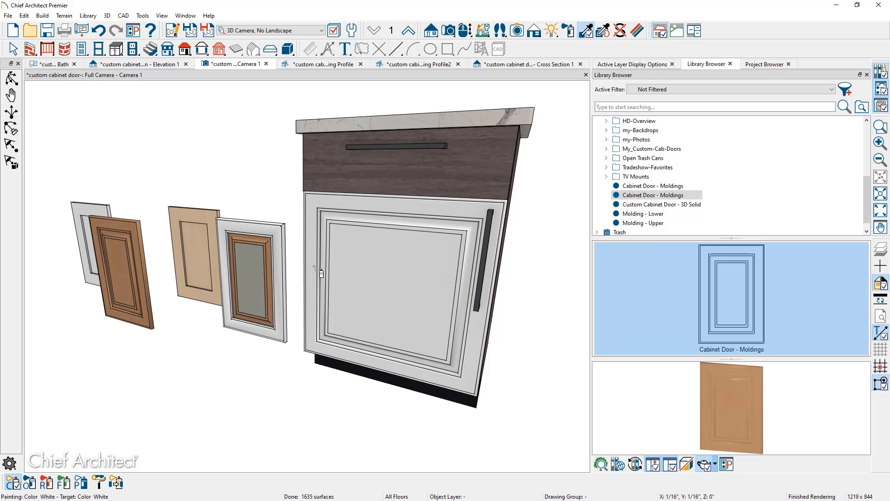